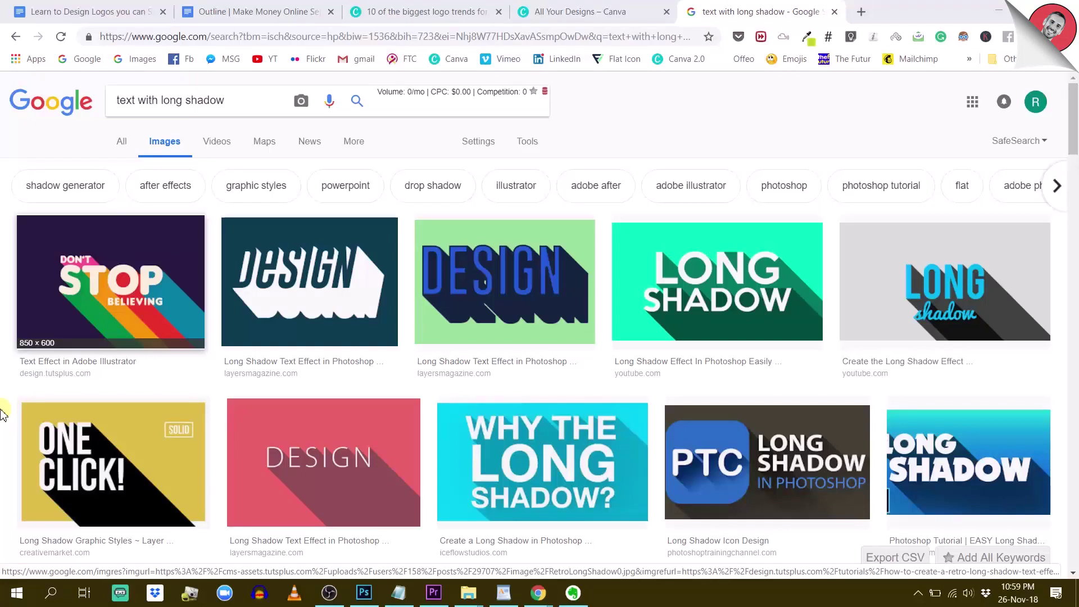
- Browse the image results for text with long shadow and preview the "Give Your Project Some Bold" example
scroll(234, 269, down, 1)
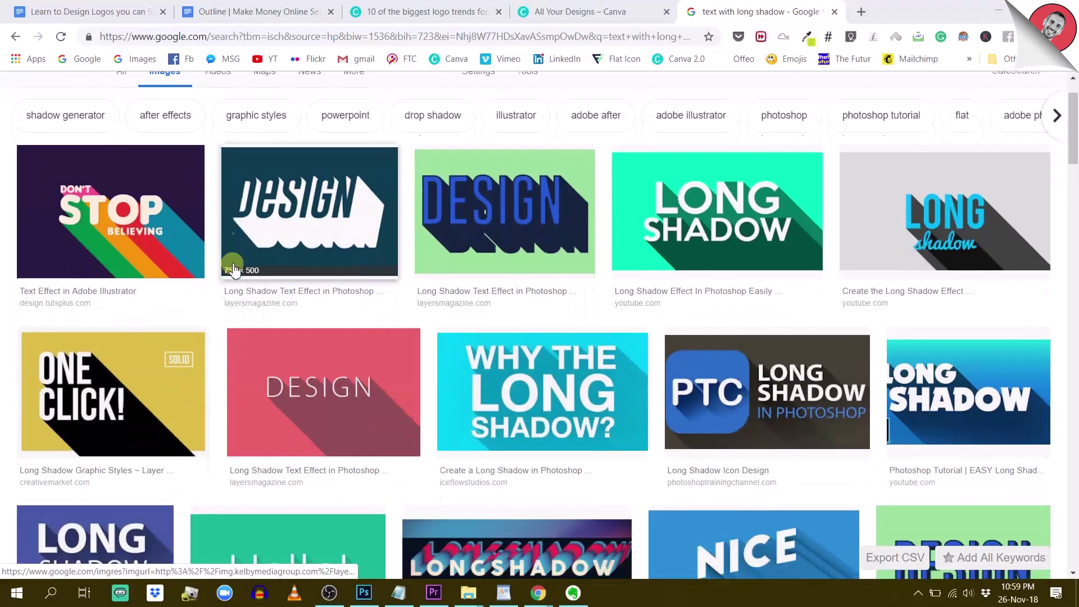
scroll(234, 269, down, 1)
scroll(234, 270, down, 2)
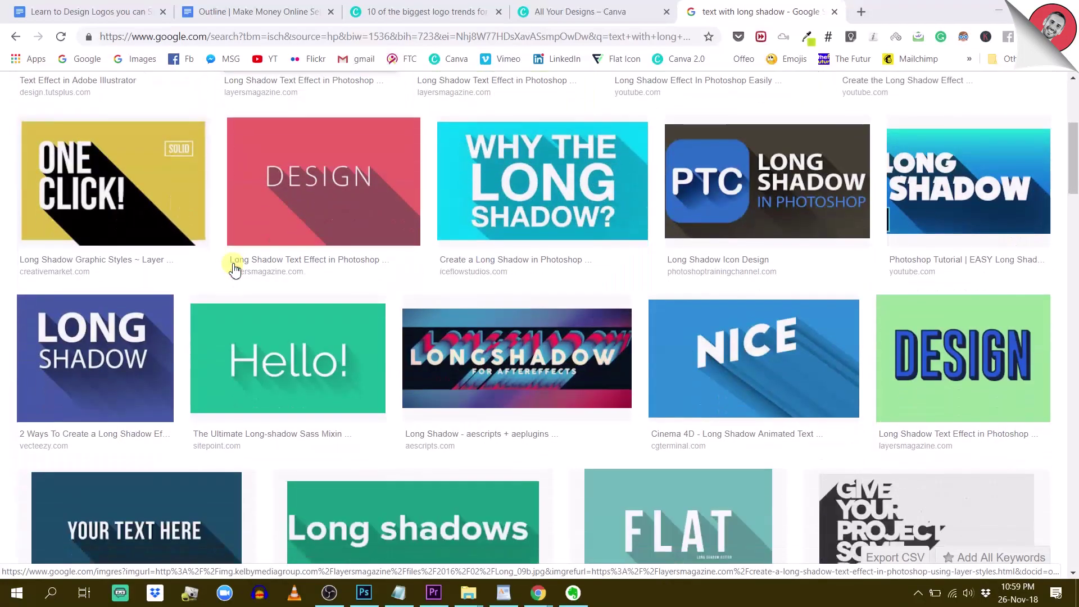
scroll(234, 270, down, 3)
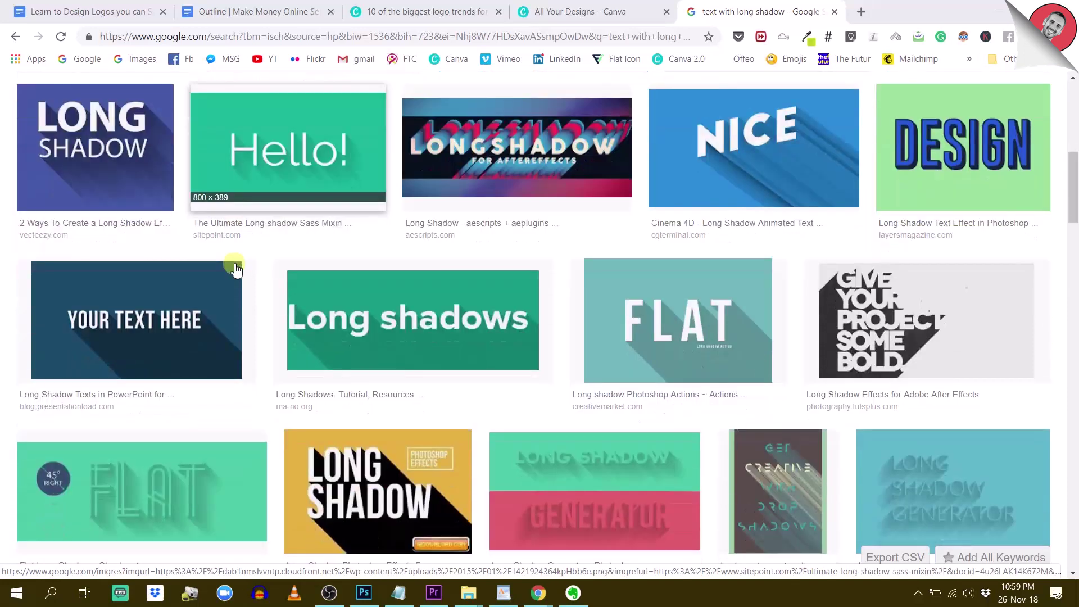
scroll(236, 264, down, 1)
click(837, 314)
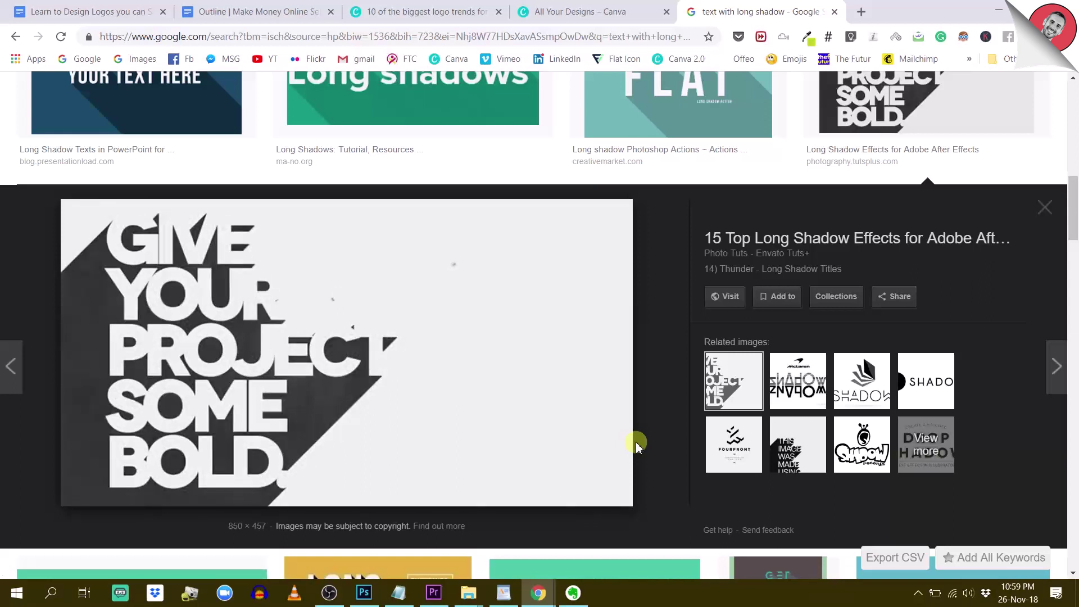
- Look through further long-shadow results, previewing the "INTRO" example and its related "Long Shadow" and "Why the Long Shadow?" images
scroll(509, 416, down, 6)
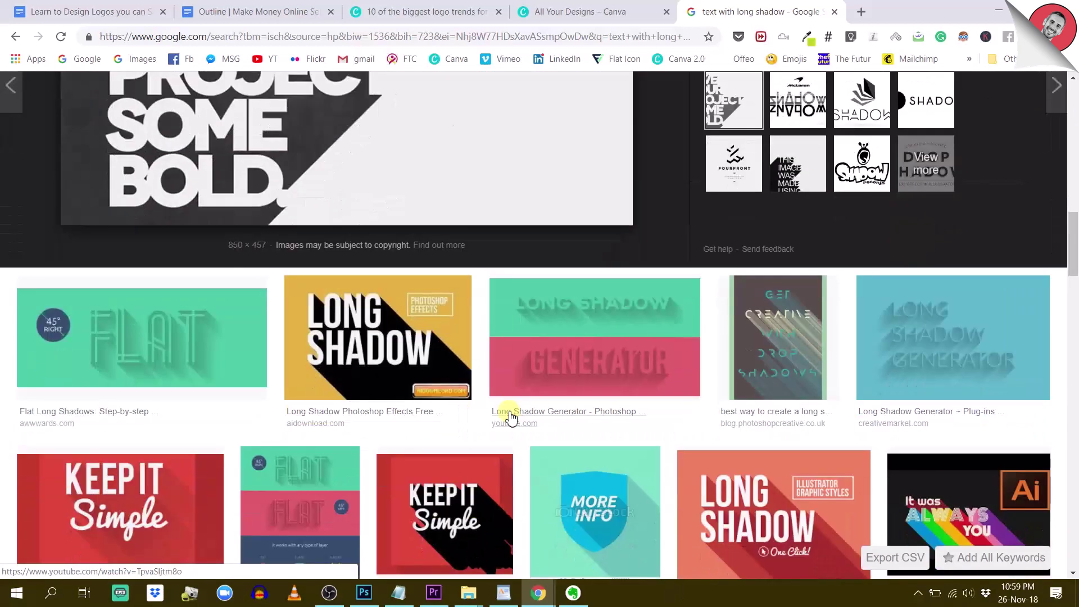
scroll(510, 416, down, 5)
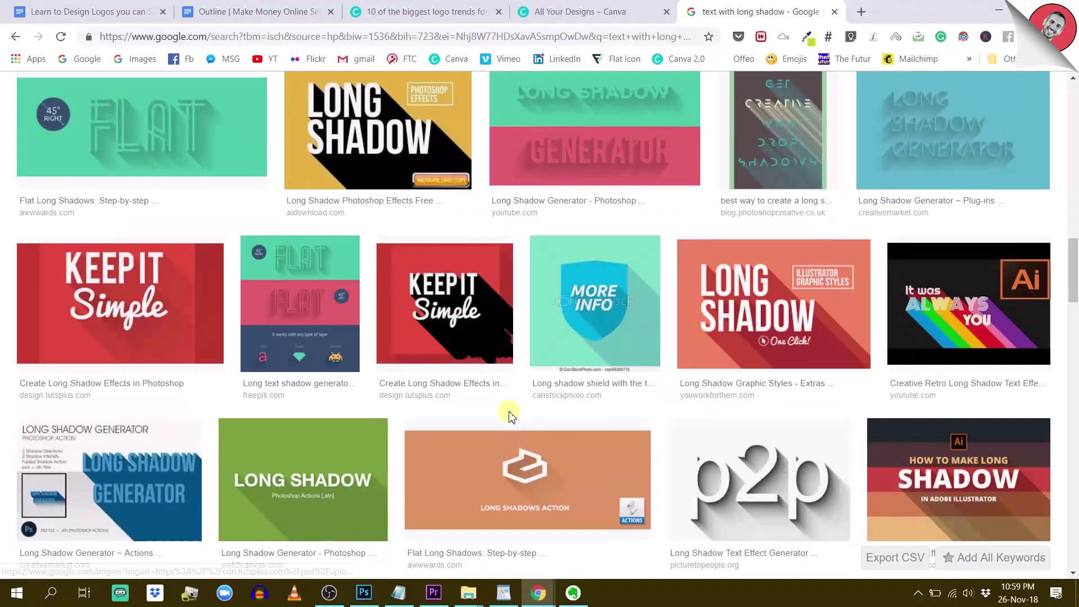
scroll(511, 416, down, 5)
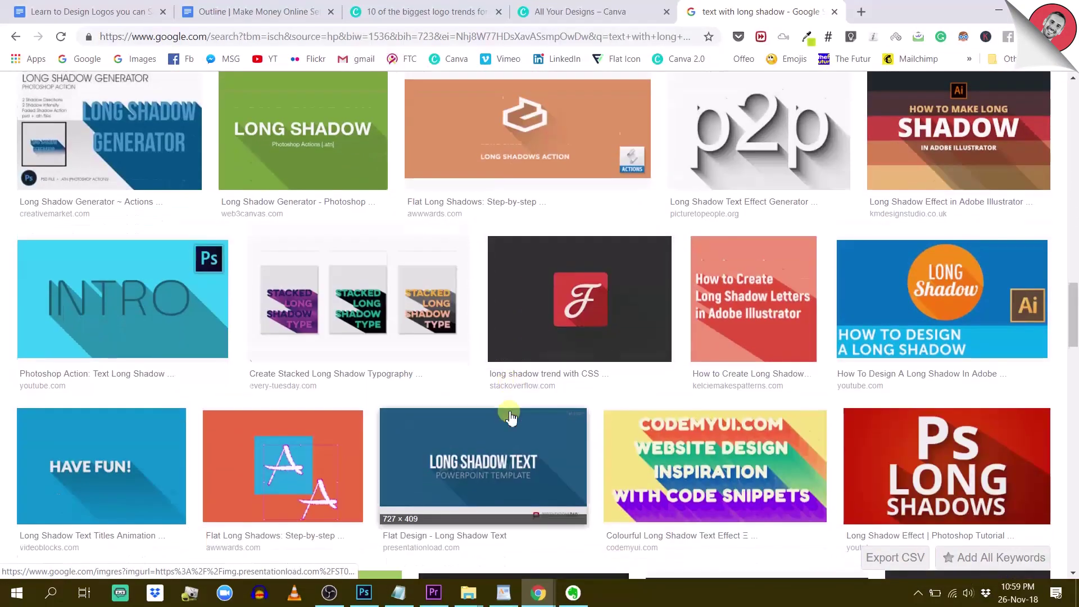
scroll(238, 353, down, 1)
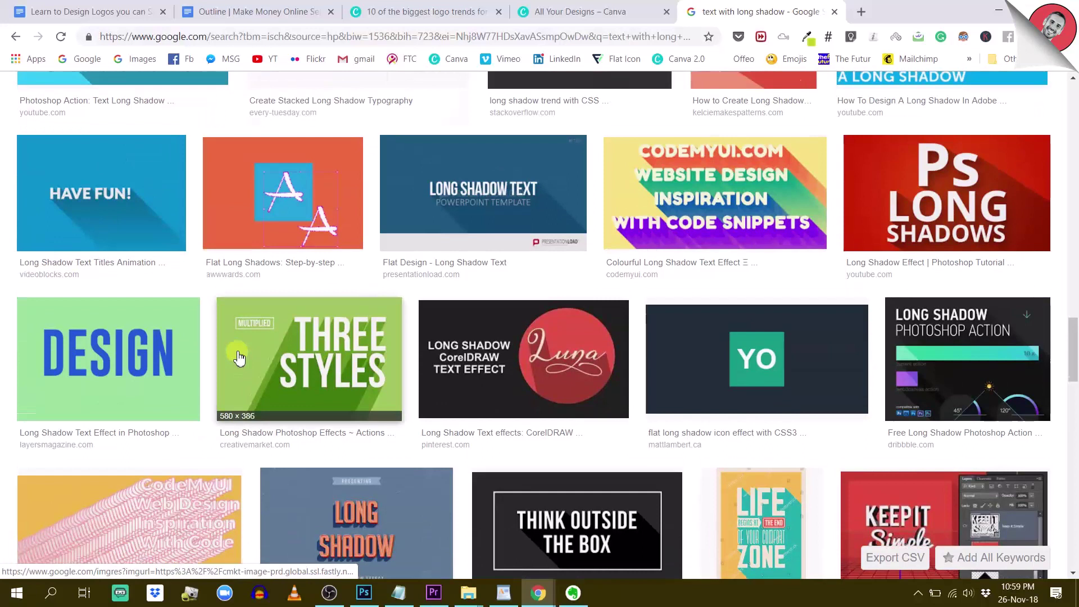
scroll(236, 352, up, 2)
click(150, 193)
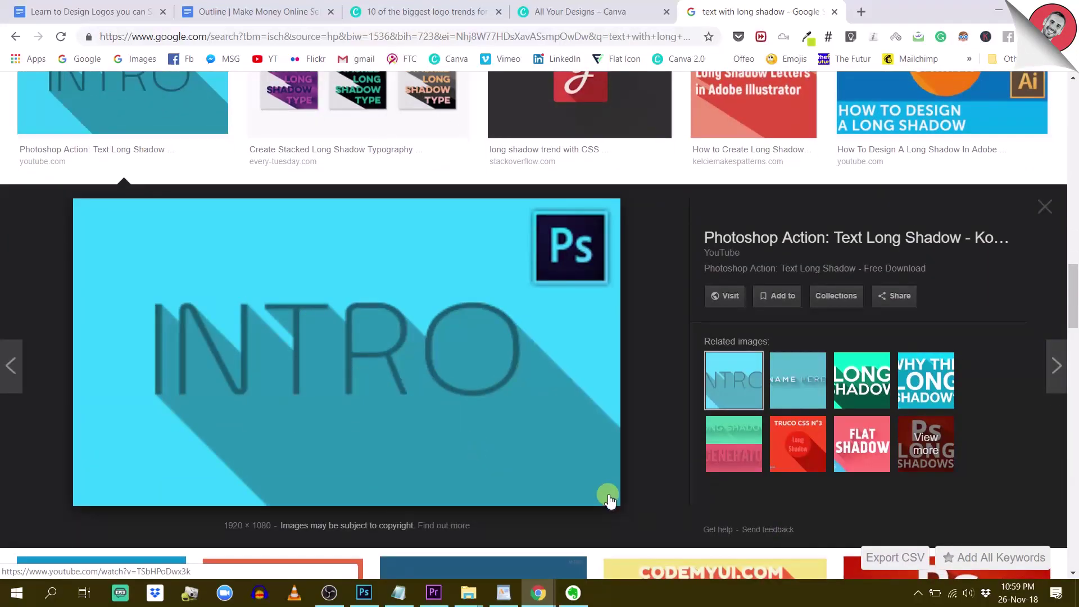
click(860, 394)
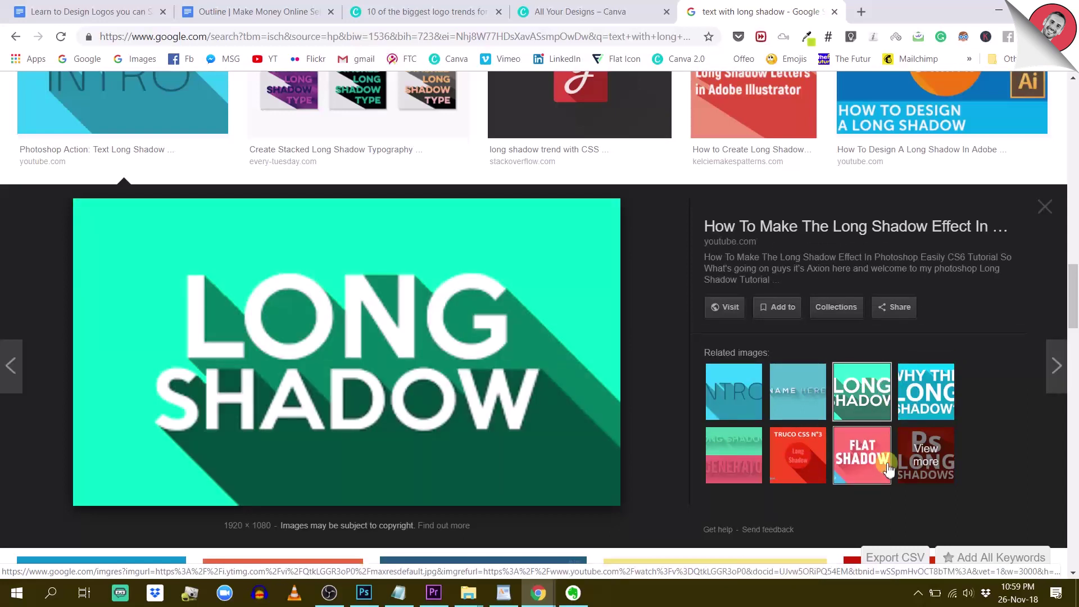
click(937, 400)
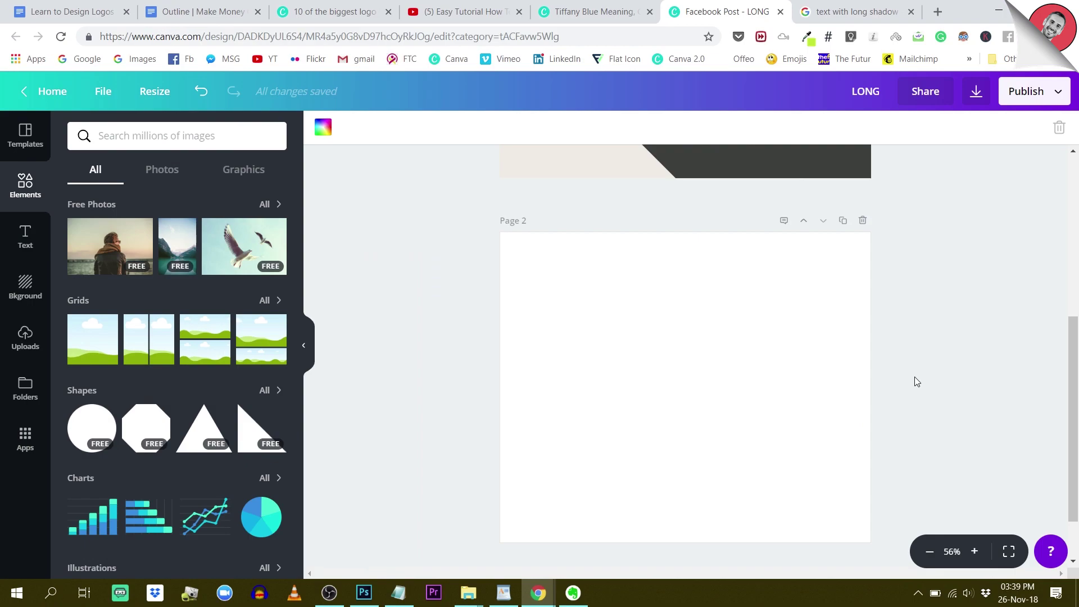
- Examine the finished LONG example on page 1 of the Canva design and the blank page 2 below it
scroll(915, 377, up, 5)
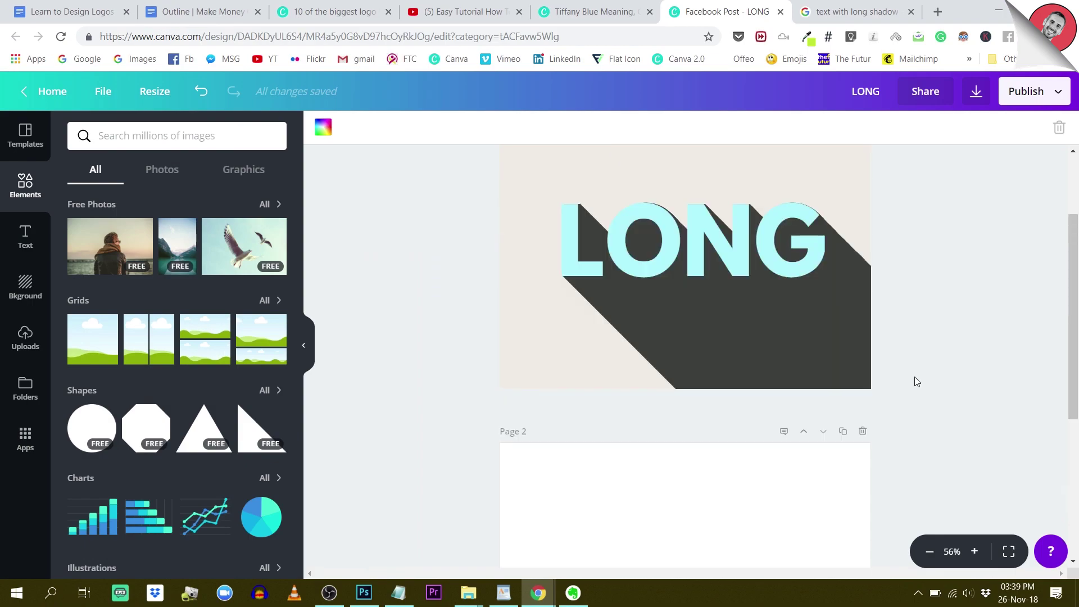
scroll(917, 382, up, 1)
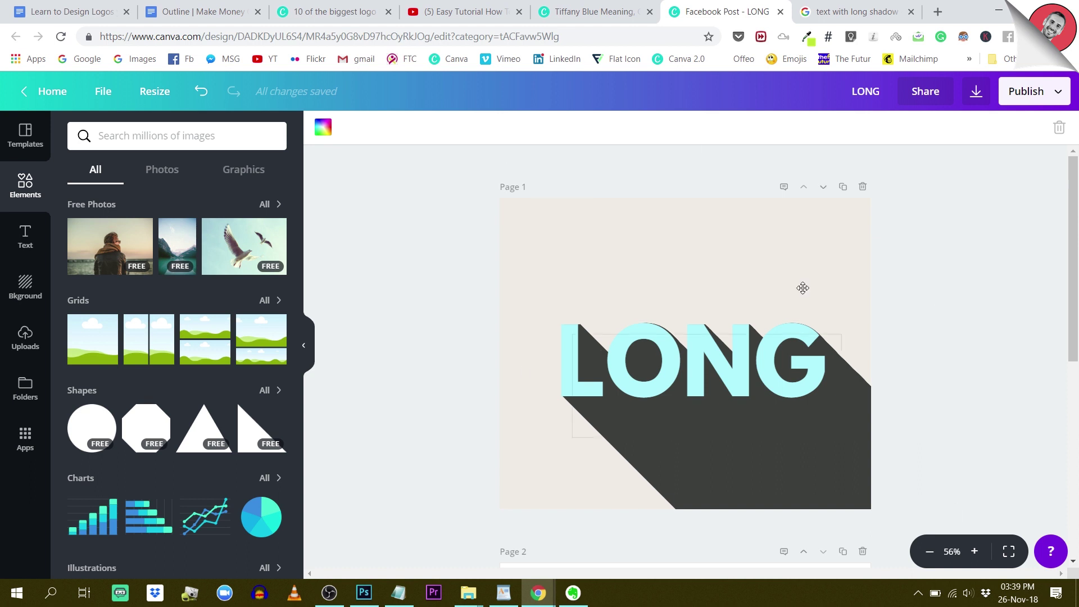
scroll(1032, 354, down, 2)
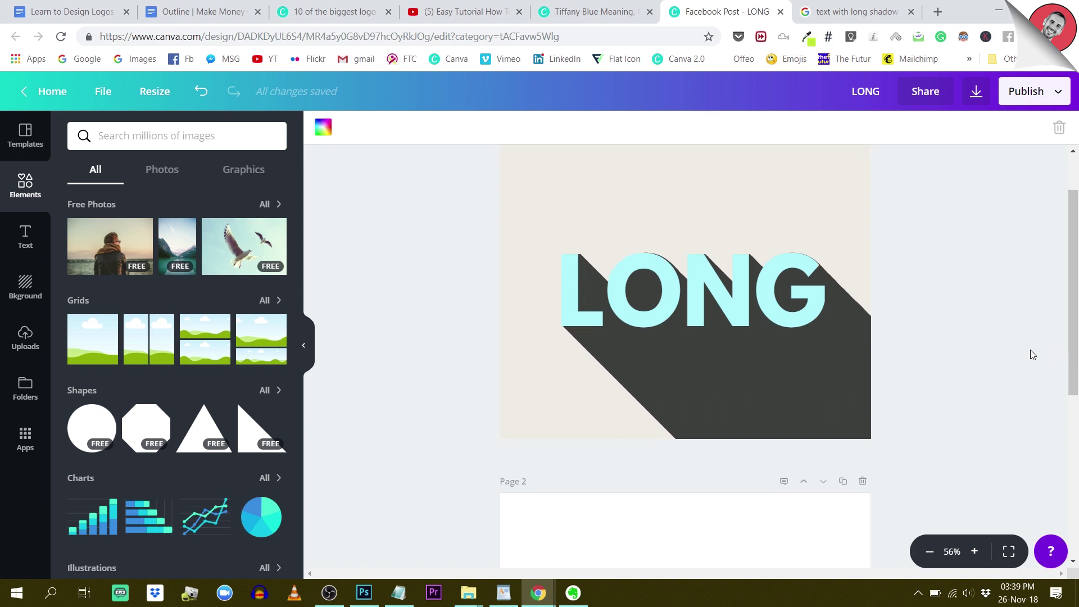
scroll(1032, 354, up, 2)
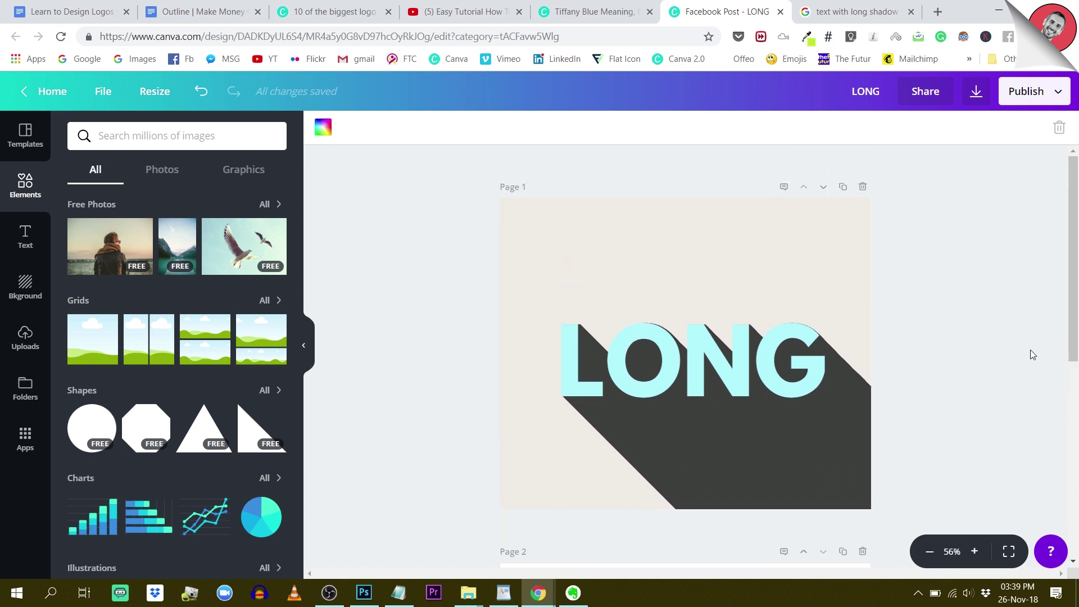
scroll(1031, 350, down, 8)
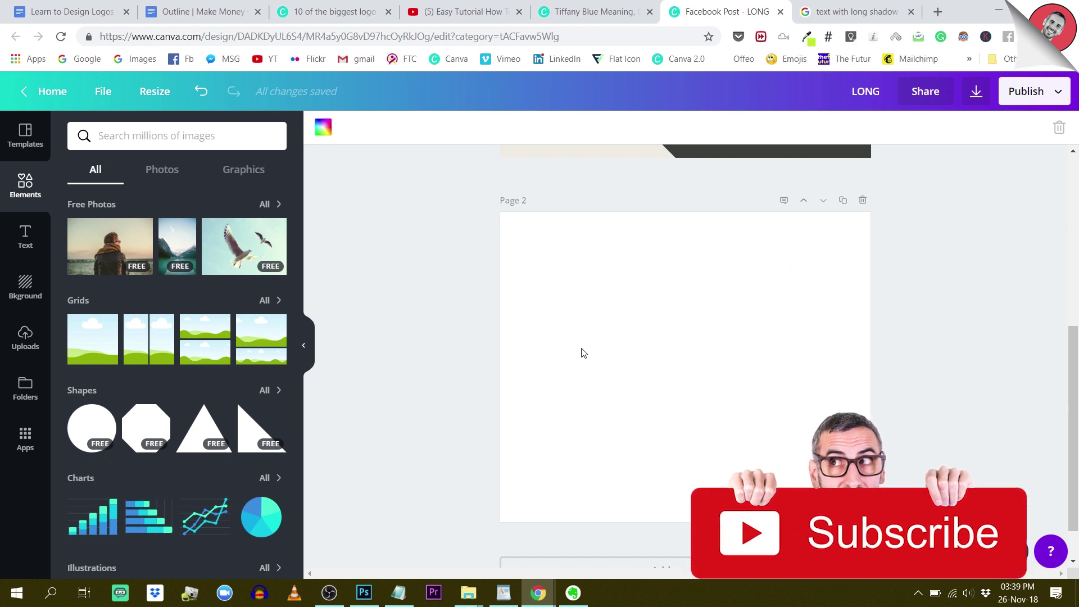
scroll(544, 254, down, 1)
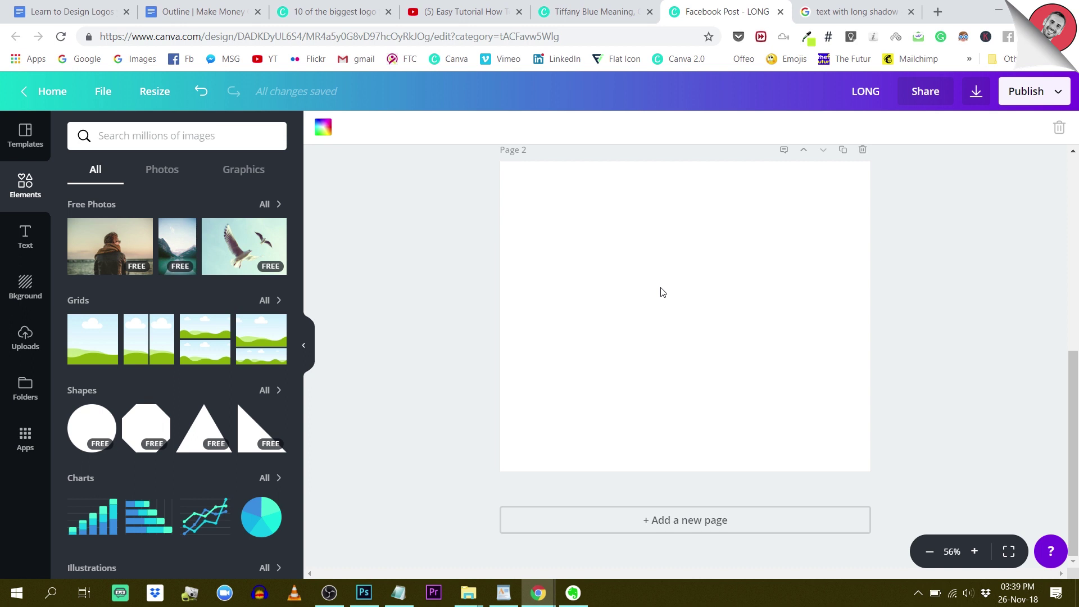
scroll(673, 316, up, 1)
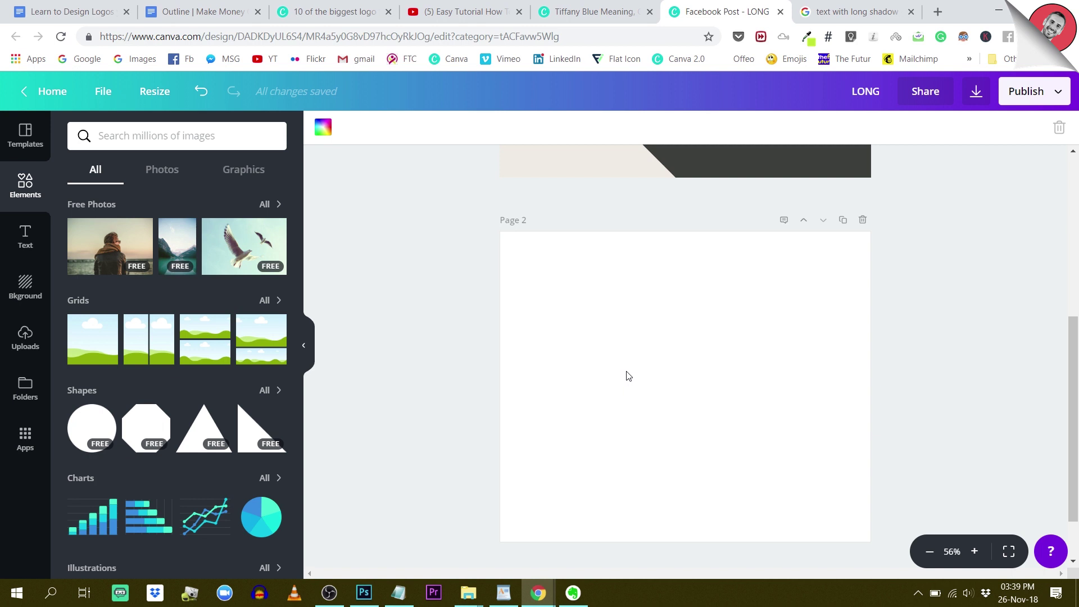
- On the Tiffany Blue color page, compare the Analogous, Complementary and Triad palettes, then return to Mono and its lightest shade
click(596, 13)
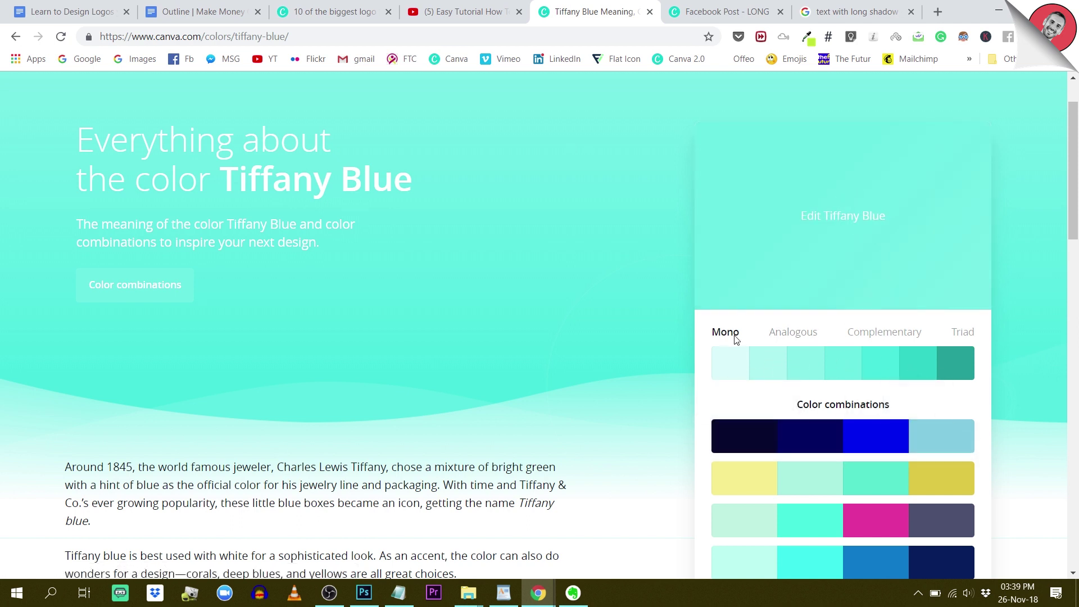
click(798, 331)
click(863, 334)
click(961, 333)
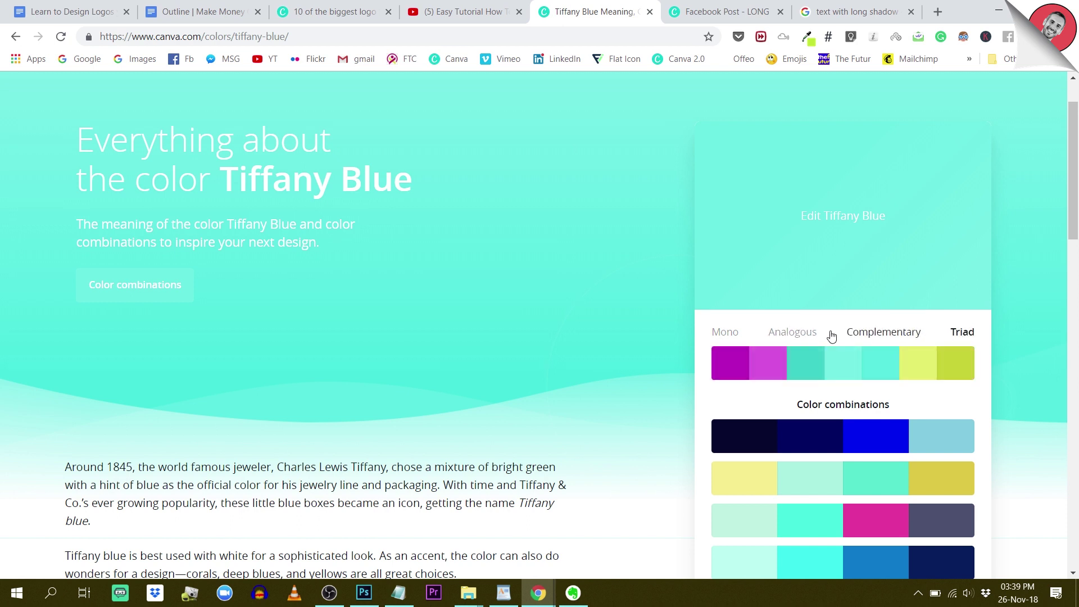
click(725, 333)
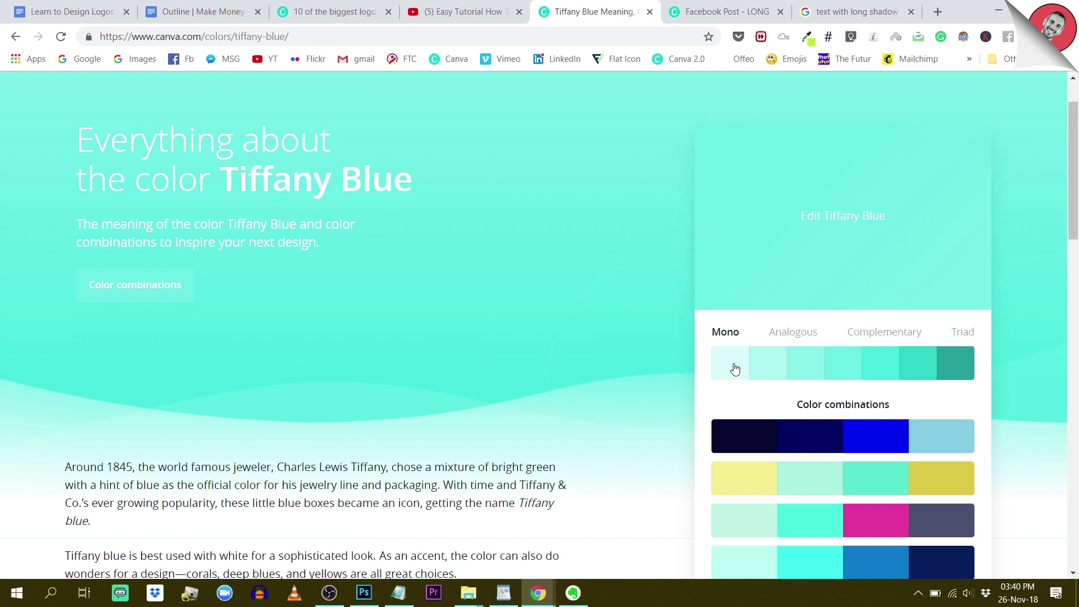
mouse_move(719, 364)
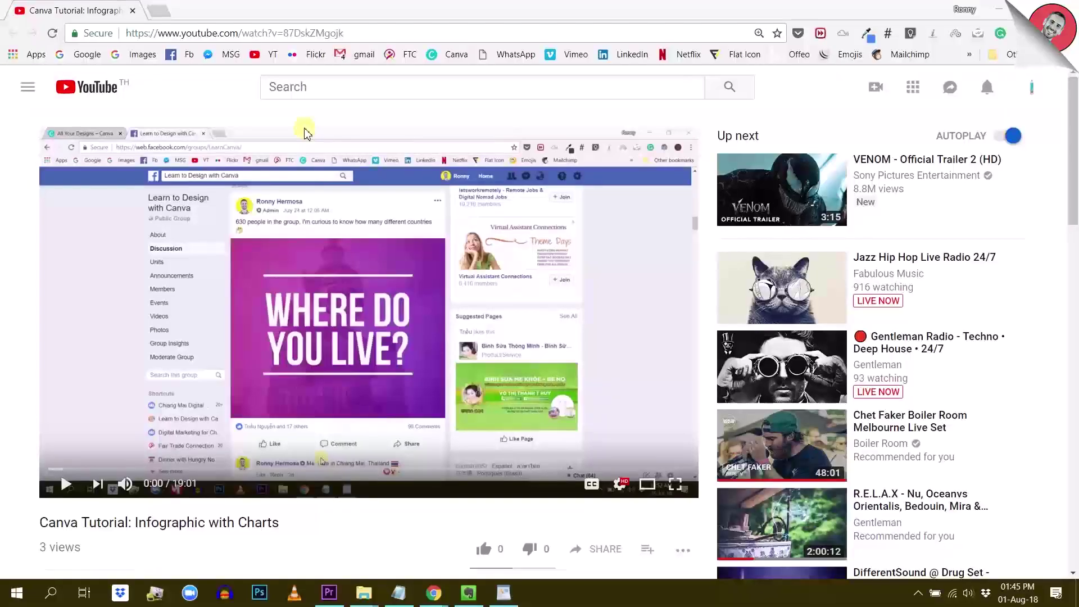
- Expand the description of the YouTube video "Canva Tutorial: Infographic with Charts"
scroll(304, 133, down, 2)
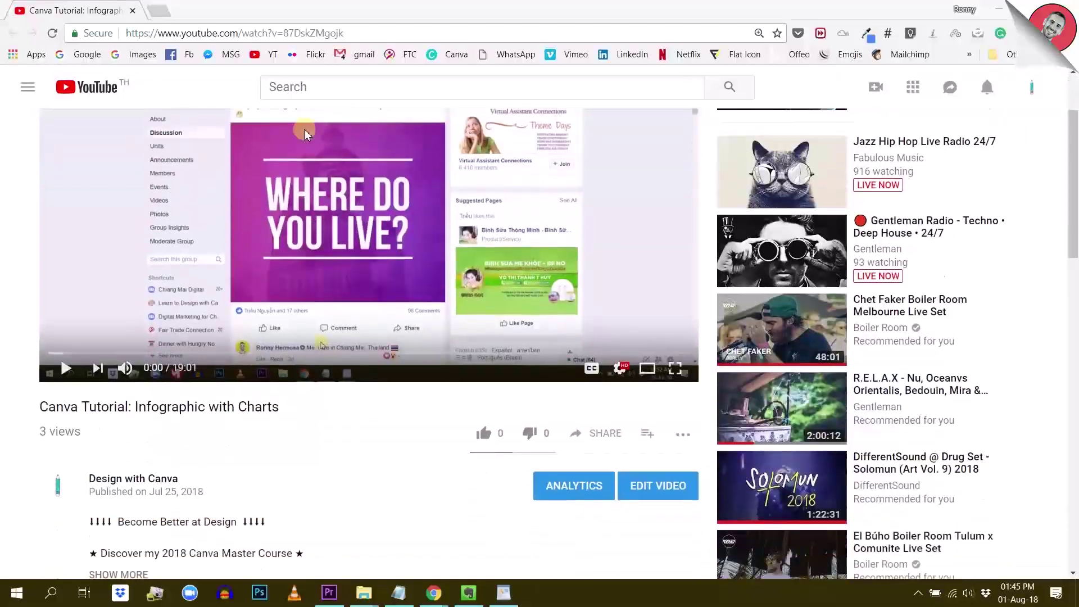
scroll(304, 133, down, 3)
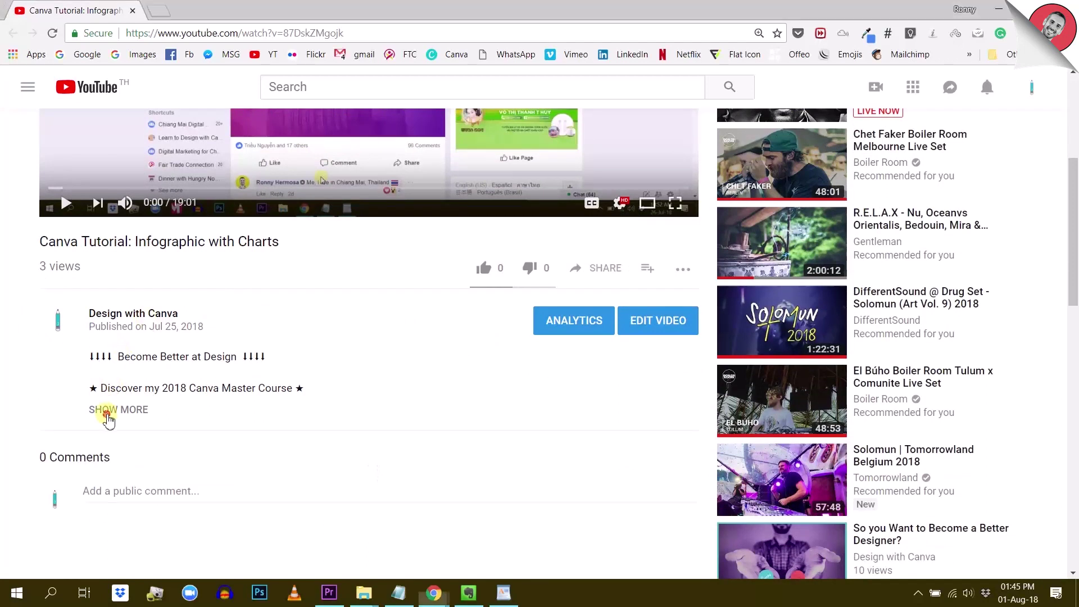
click(106, 415)
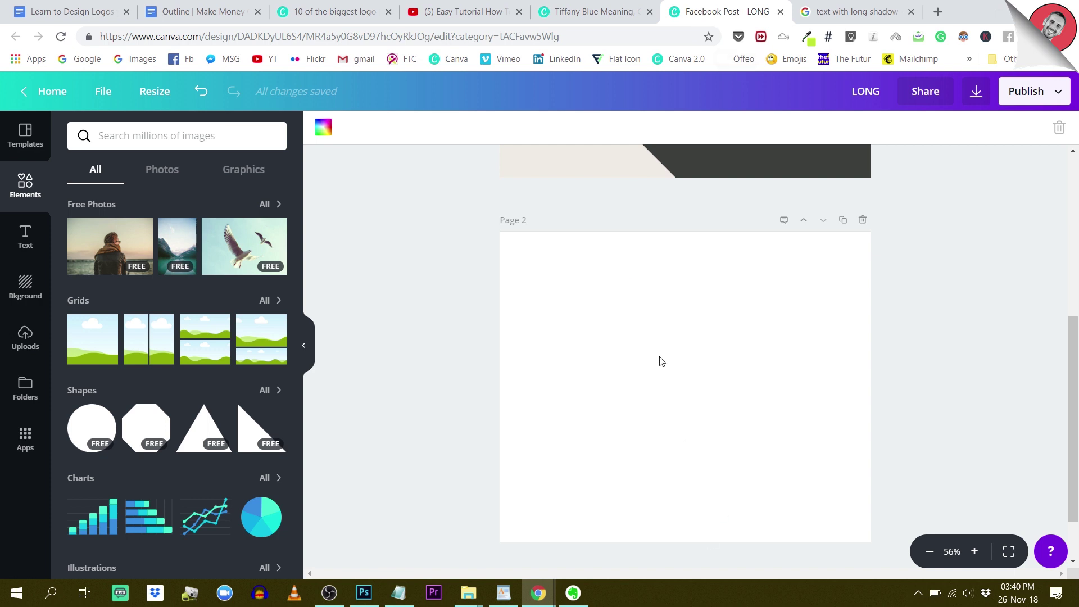
- Set the background of page 2 in the Canva design to the custom pale aqua color #D8F7F9
click(325, 137)
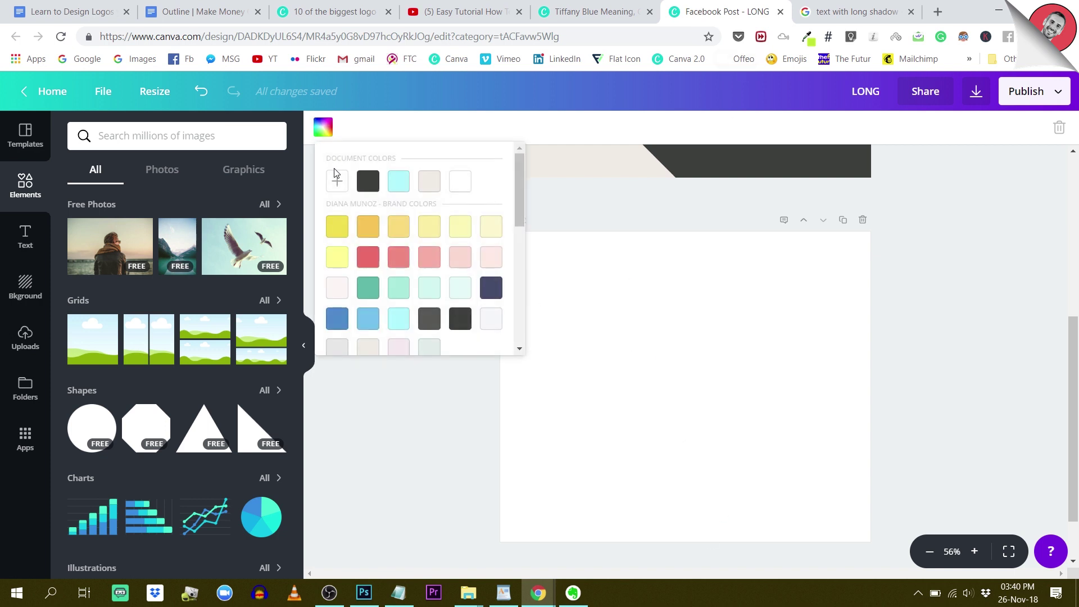
click(337, 179)
double_click(425, 298)
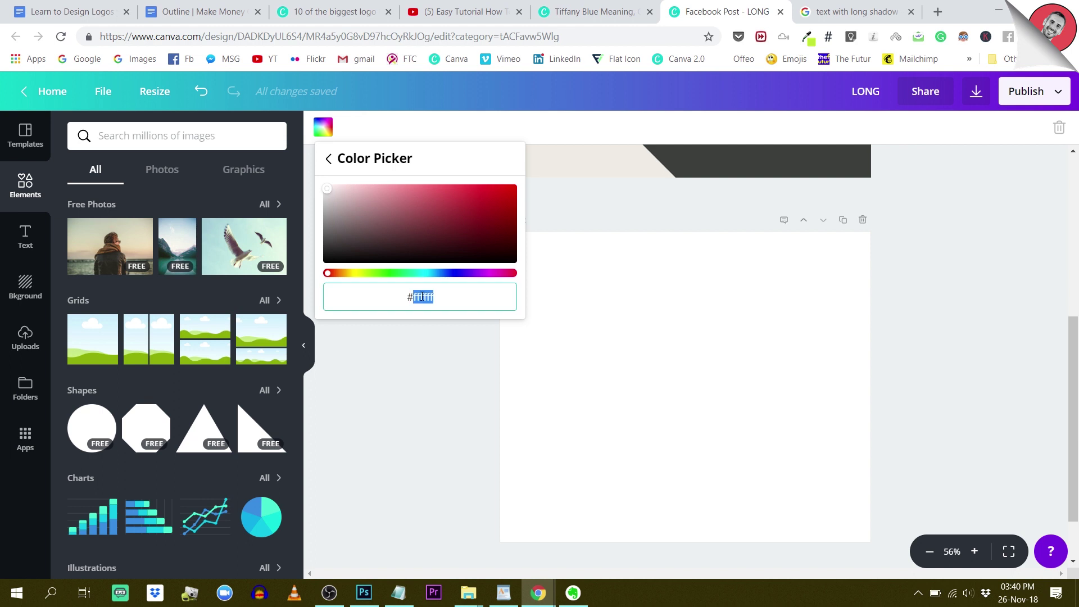
text(D8F7F9)
click(386, 391)
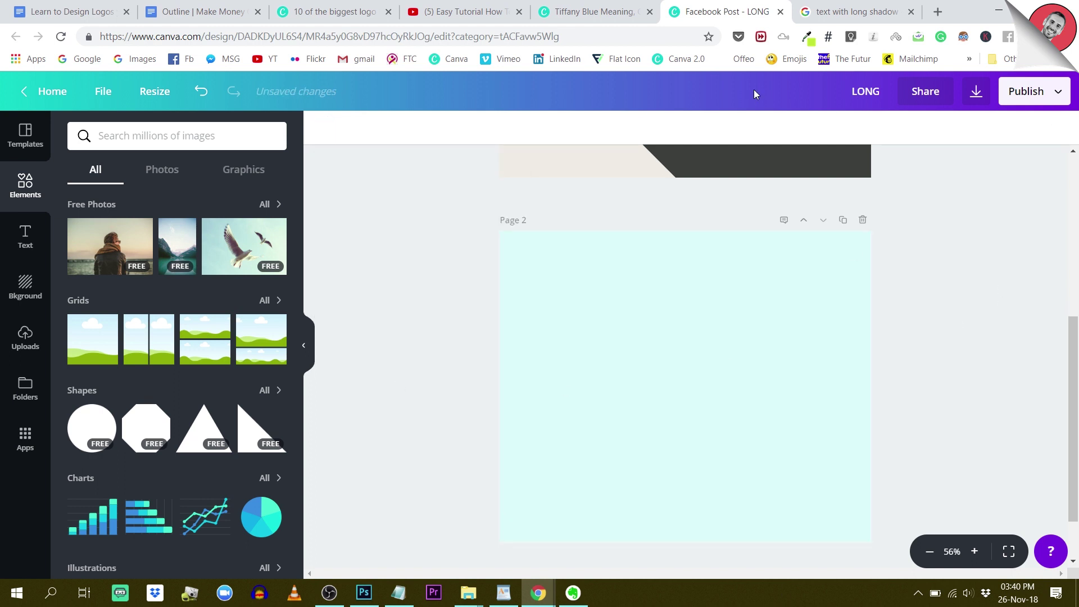
- Add a text box to page 2 reading "Long Shadows"
click(718, 376)
key(t)
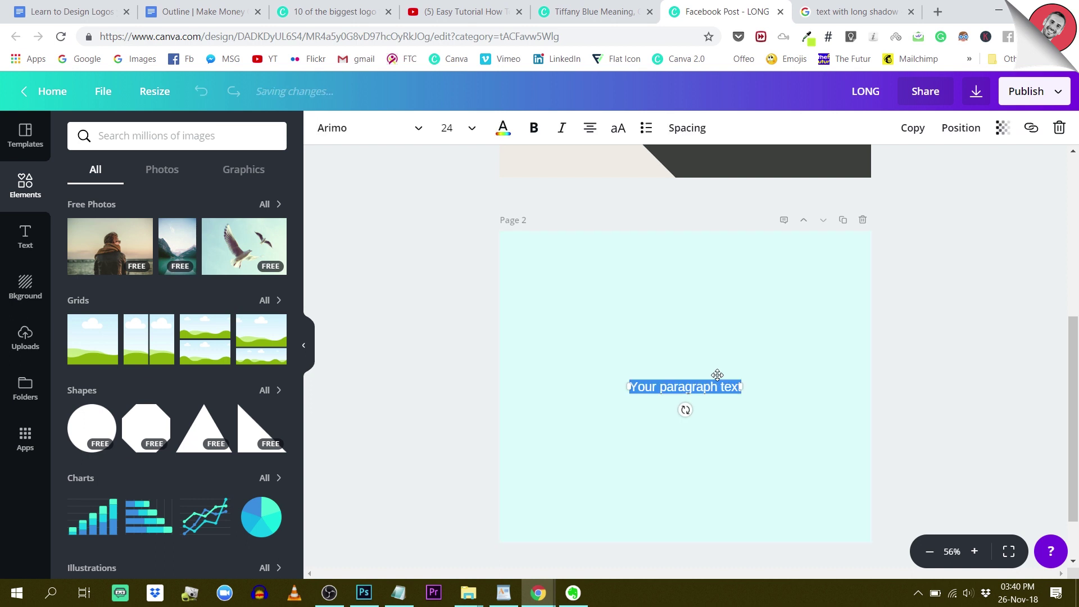
text(Long S)
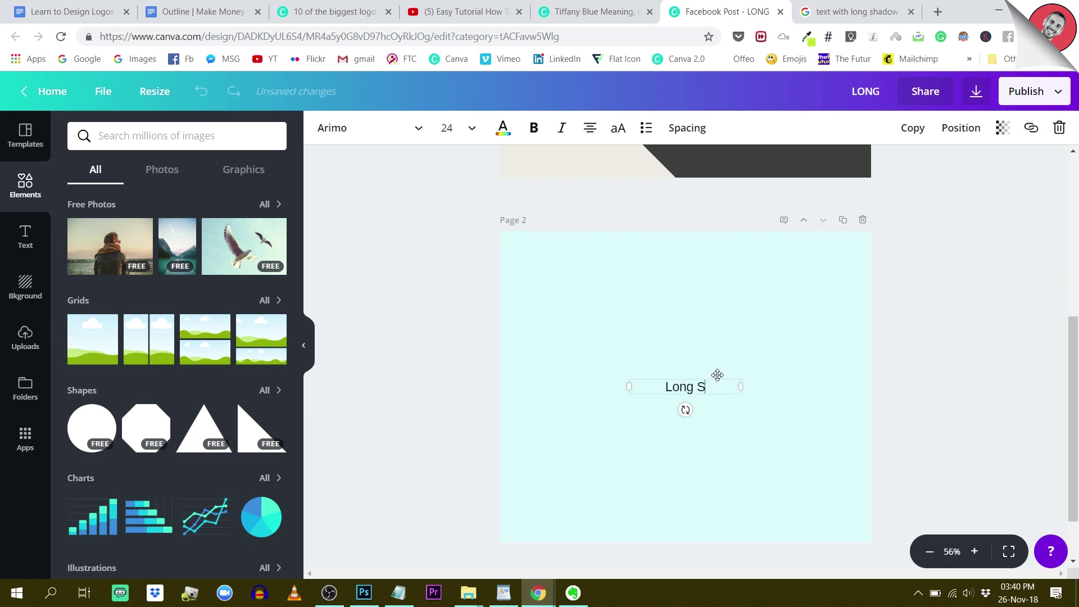
text(hadows)
- Set the "Long Shadows" text in the League Spartan font and in uppercase
click(356, 135)
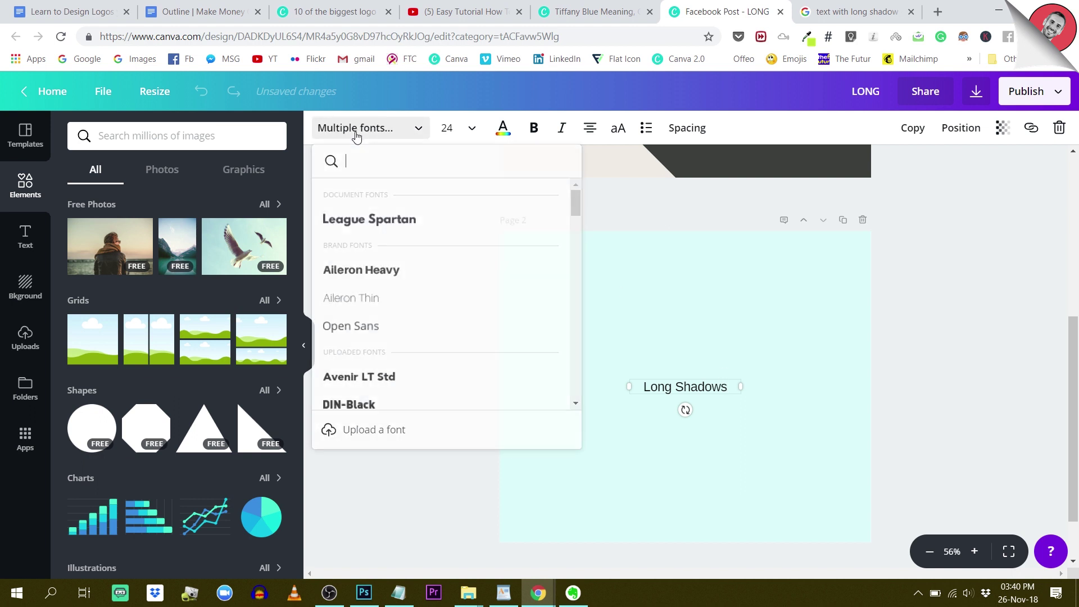
click(400, 231)
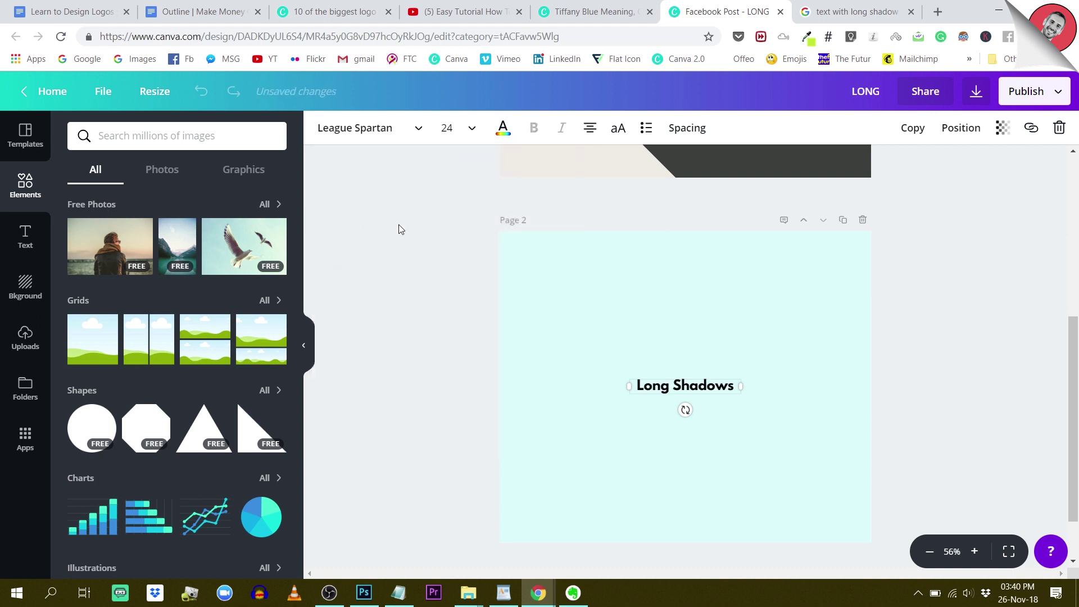
click(616, 131)
- Enlarge the LONG SHADOWS text to size 56 and fit its box on one line at a width of about 680
drag(624, 395, 560, 386)
click(448, 129)
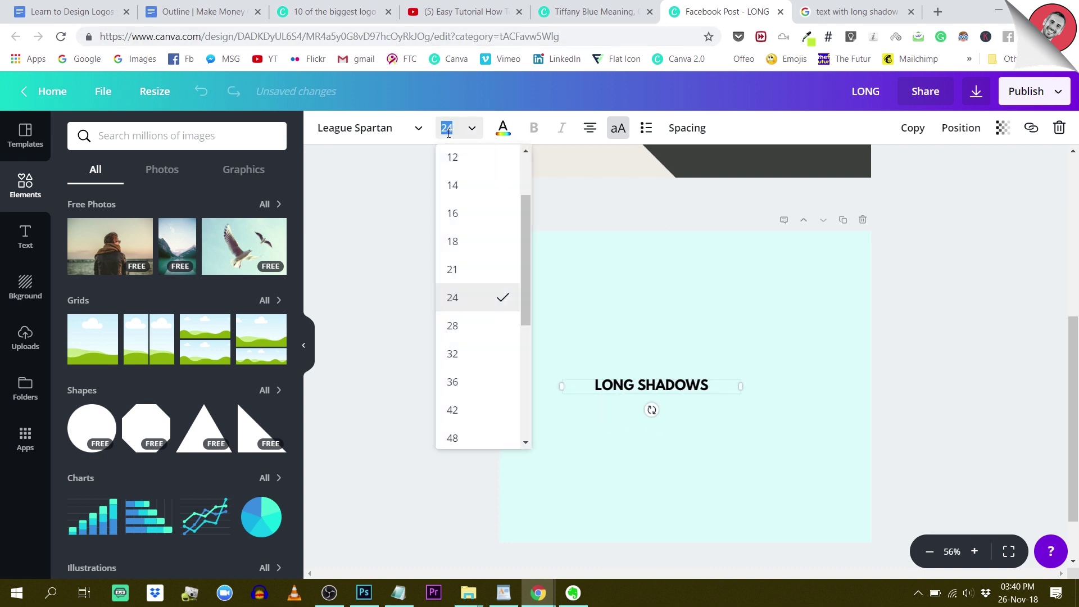
text(56)
key(Return)
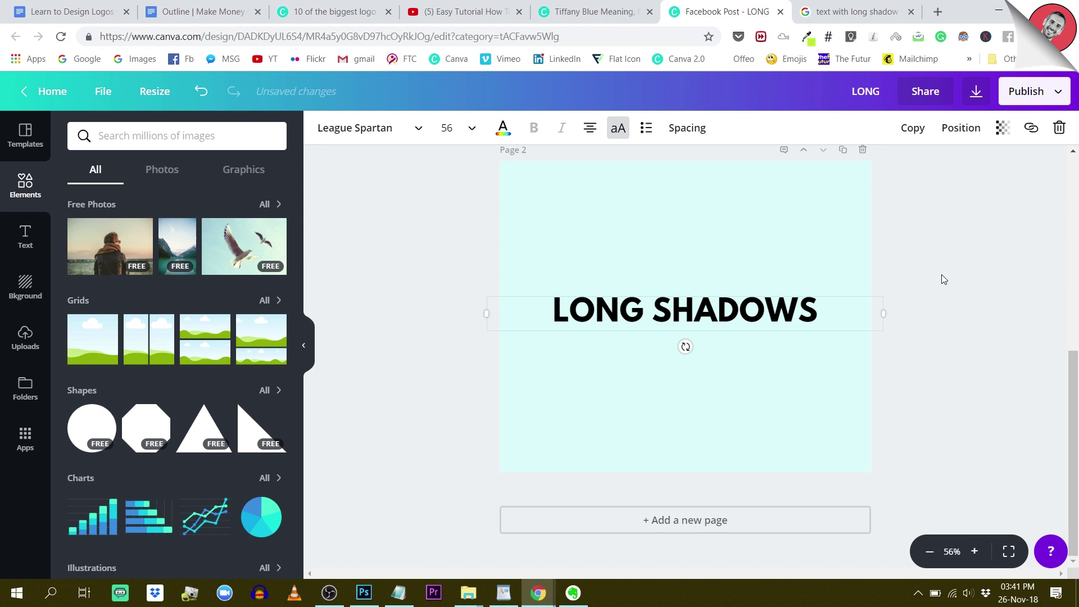
drag(883, 313, 754, 308)
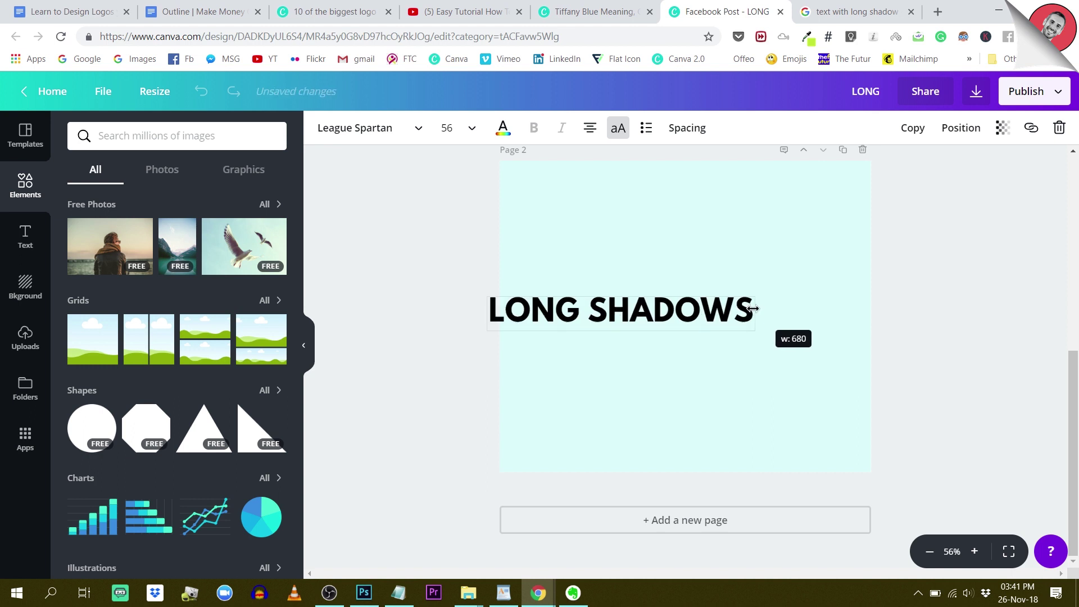
- Move the LONG SHADOWS text to the center of page 2
click(970, 236)
drag(647, 318, 684, 318)
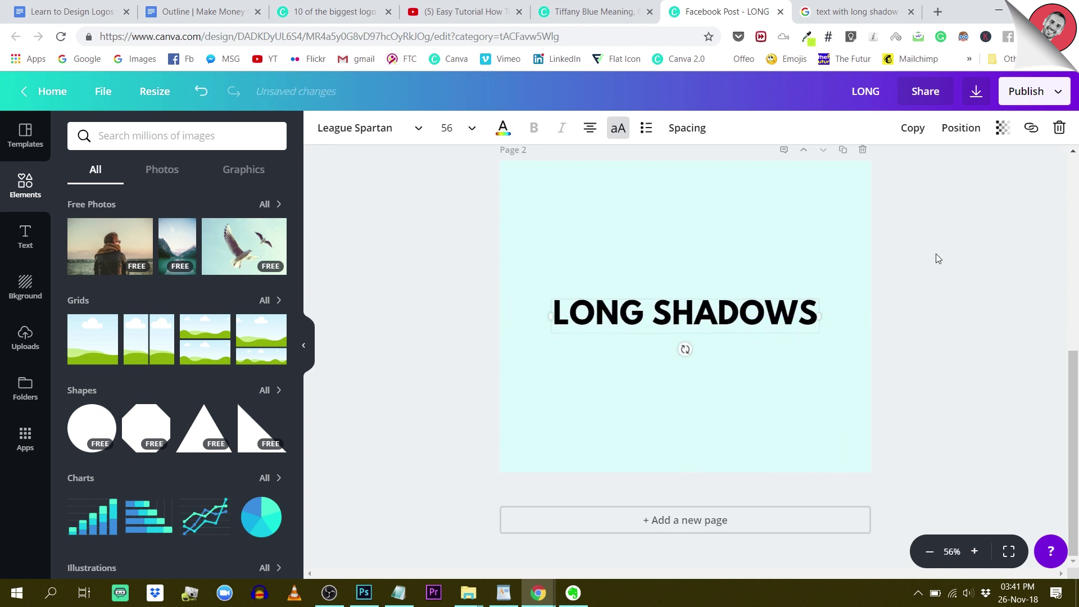
click(946, 258)
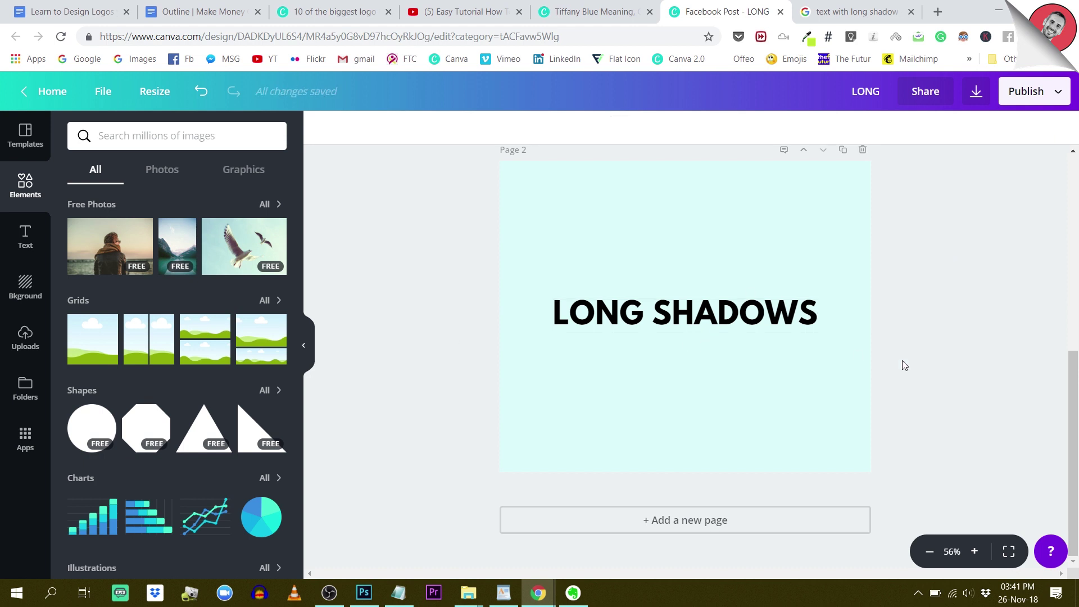
- Shorten the text to LONG SHADOW and narrow its text box to a width of about 624
click(798, 325)
drag(798, 325, 694, 324)
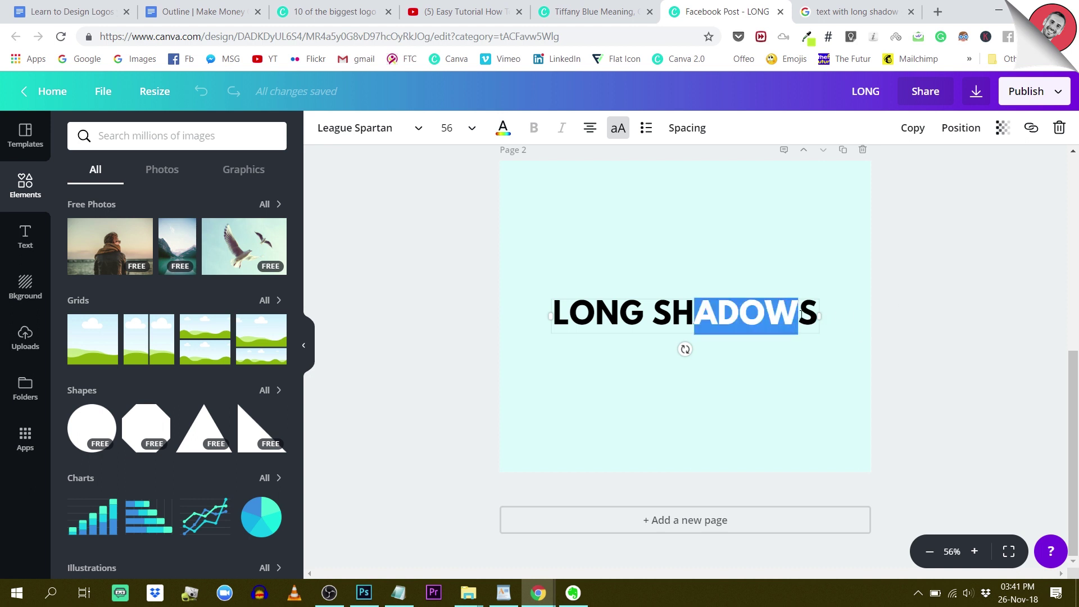
click(847, 316)
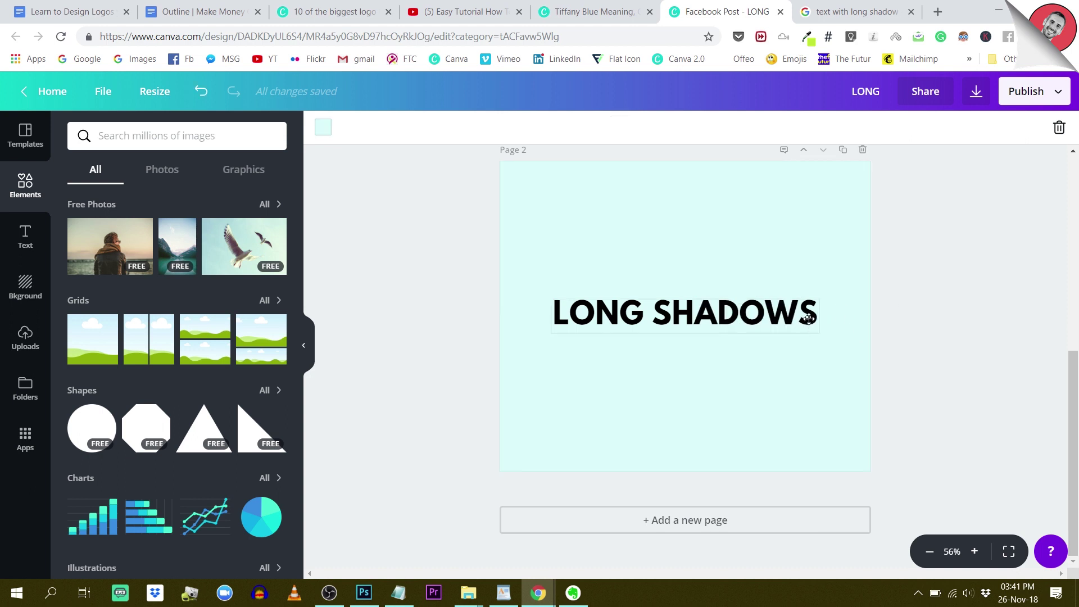
click(809, 319)
drag(808, 319, 811, 318)
key(BackSpace)
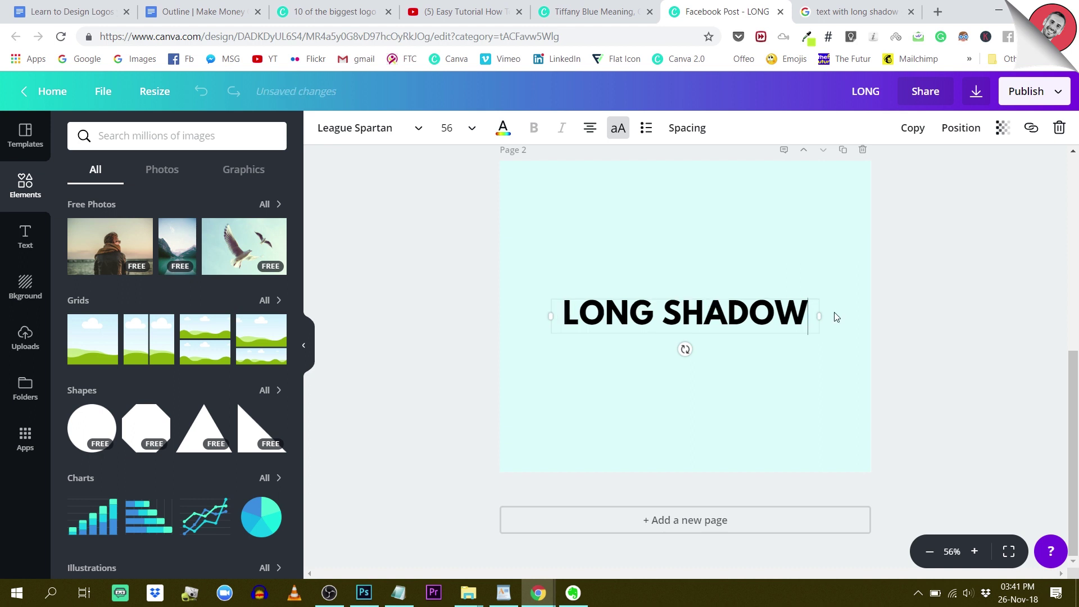
drag(819, 316, 797, 314)
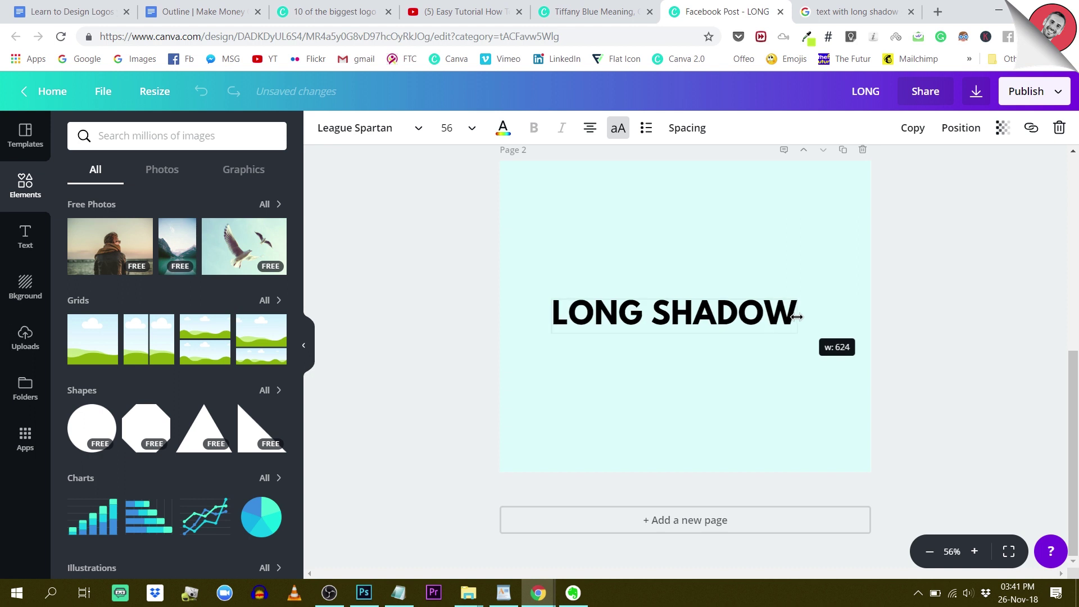
click(819, 236)
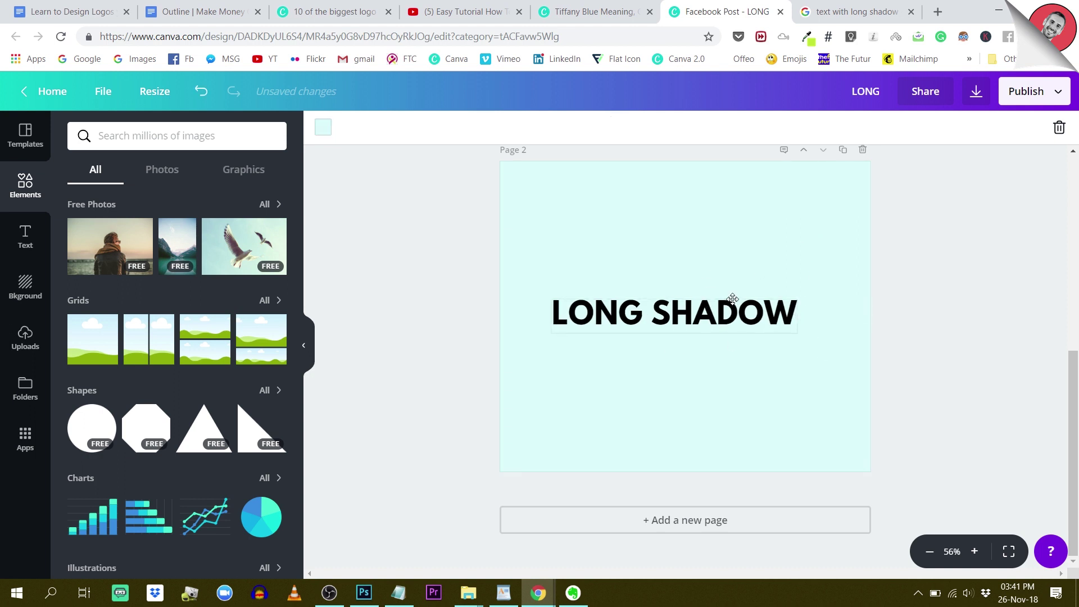
- Align the LONG SHADOW text to the horizontal center of the page
click(733, 299)
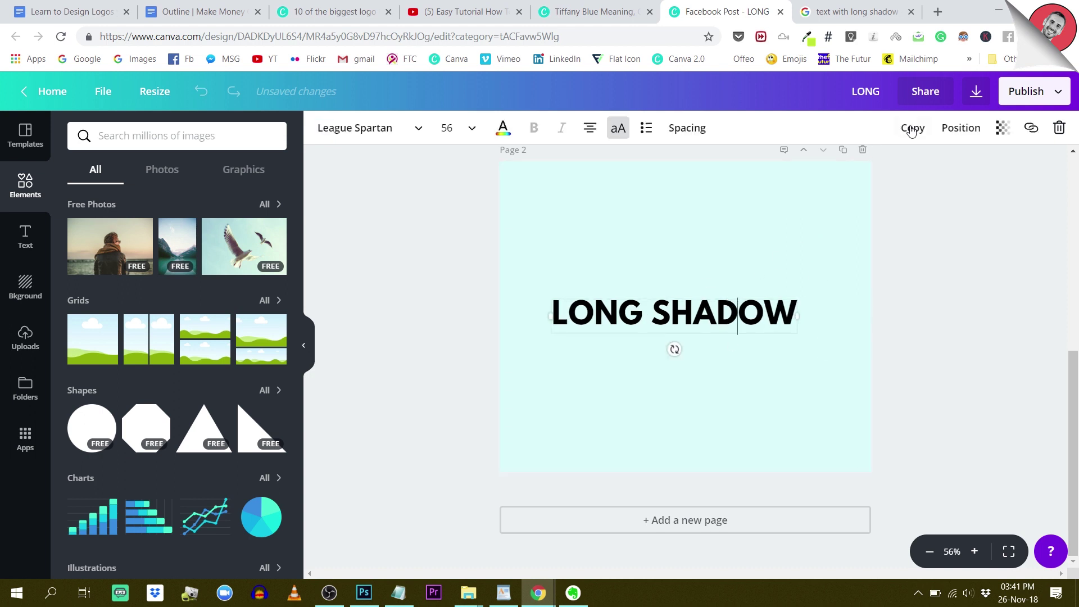
drag(669, 318, 718, 317)
click(967, 132)
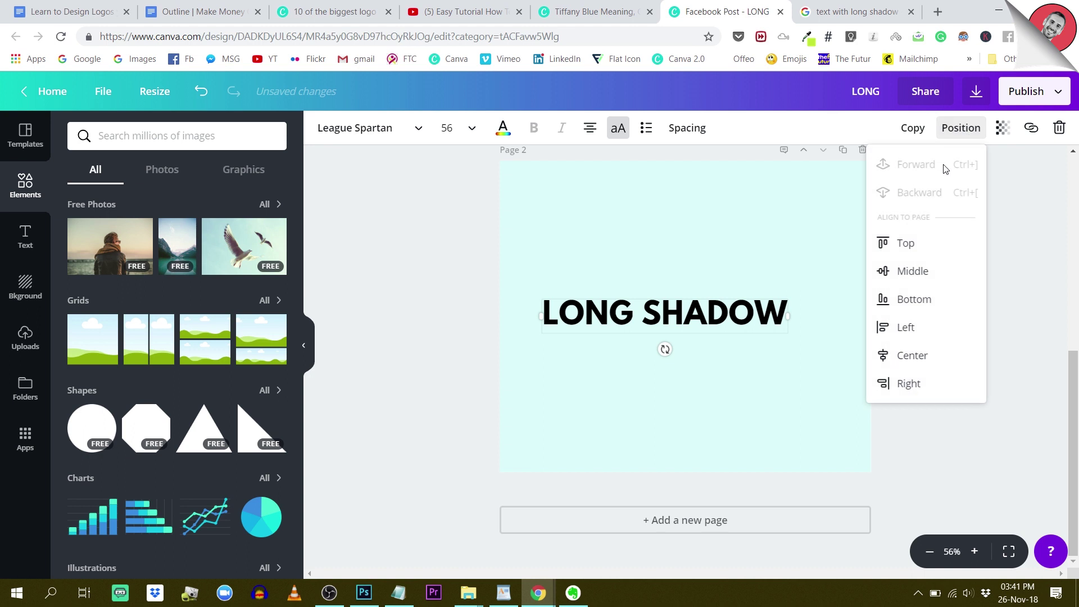
click(910, 359)
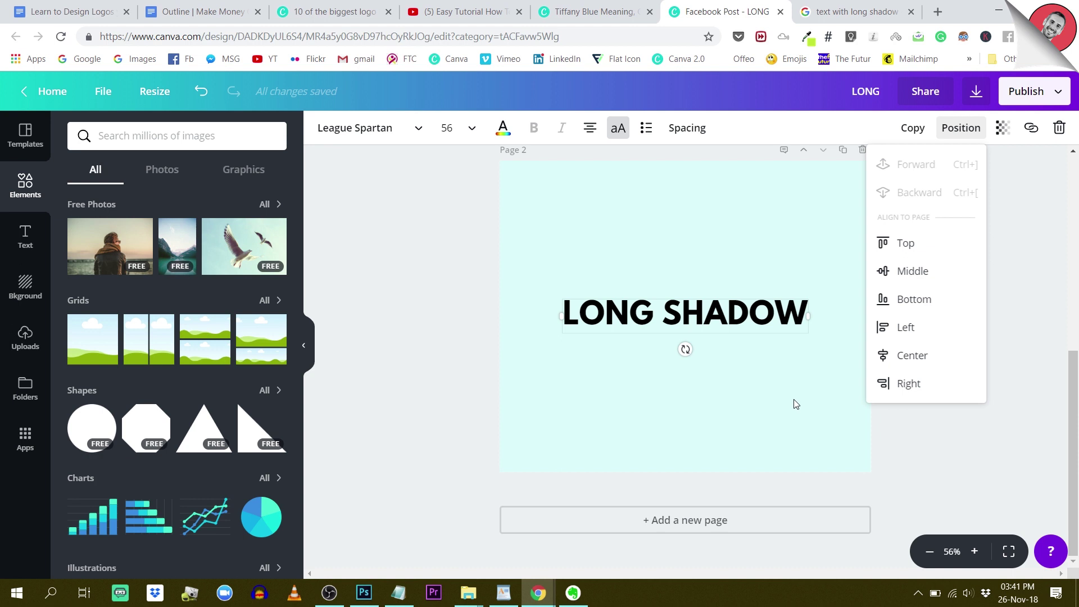
click(789, 430)
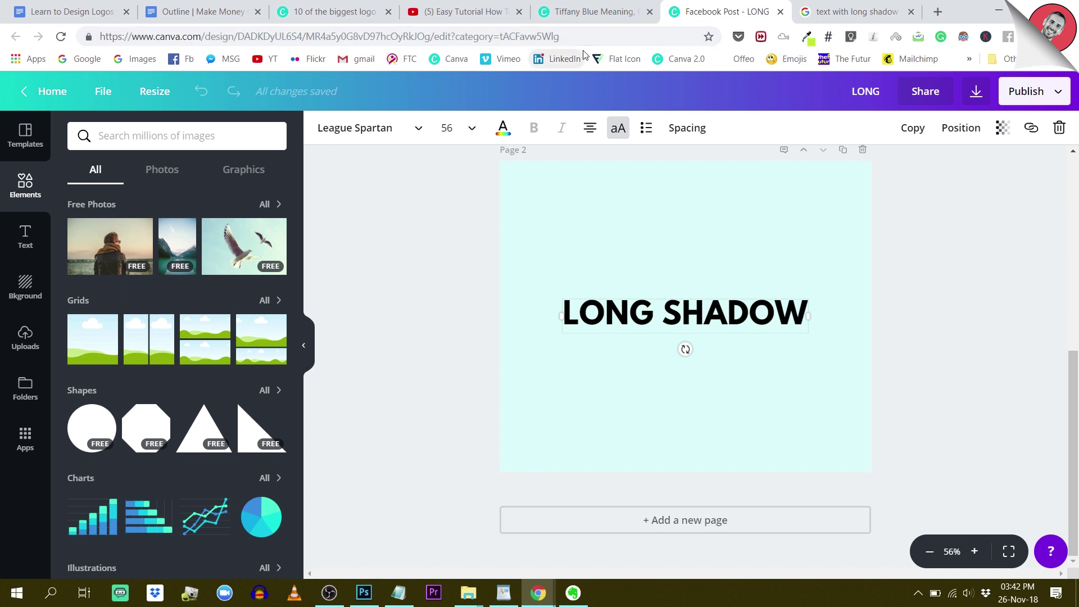
- Recolor the LONG SHADOW text with the fourth shade of the Mono palette on the Tiffany Blue color page
click(593, 11)
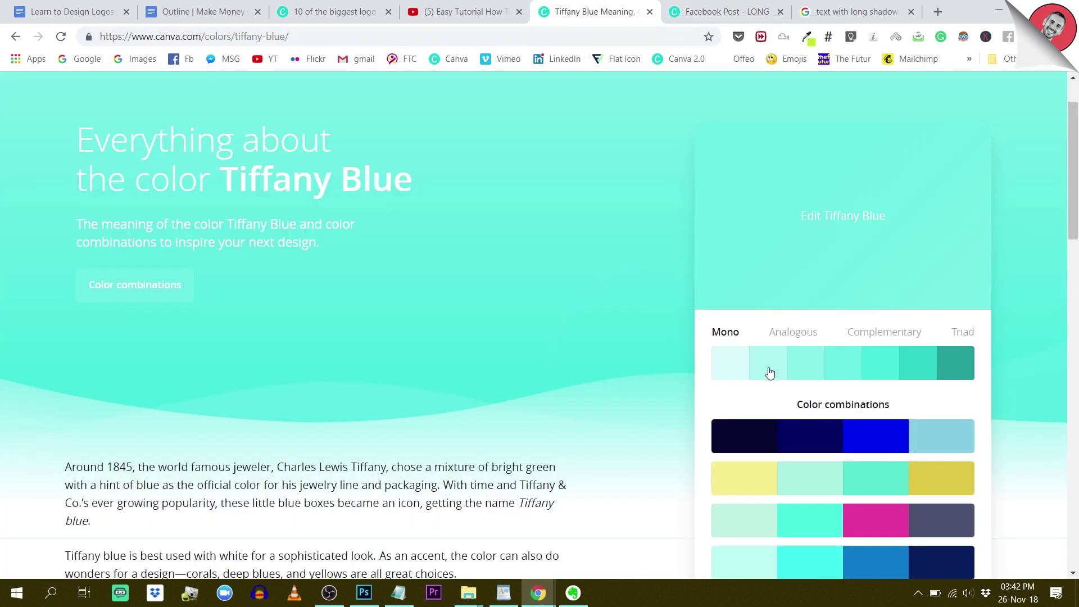
mouse_move(842, 370)
click(842, 370)
click(719, 19)
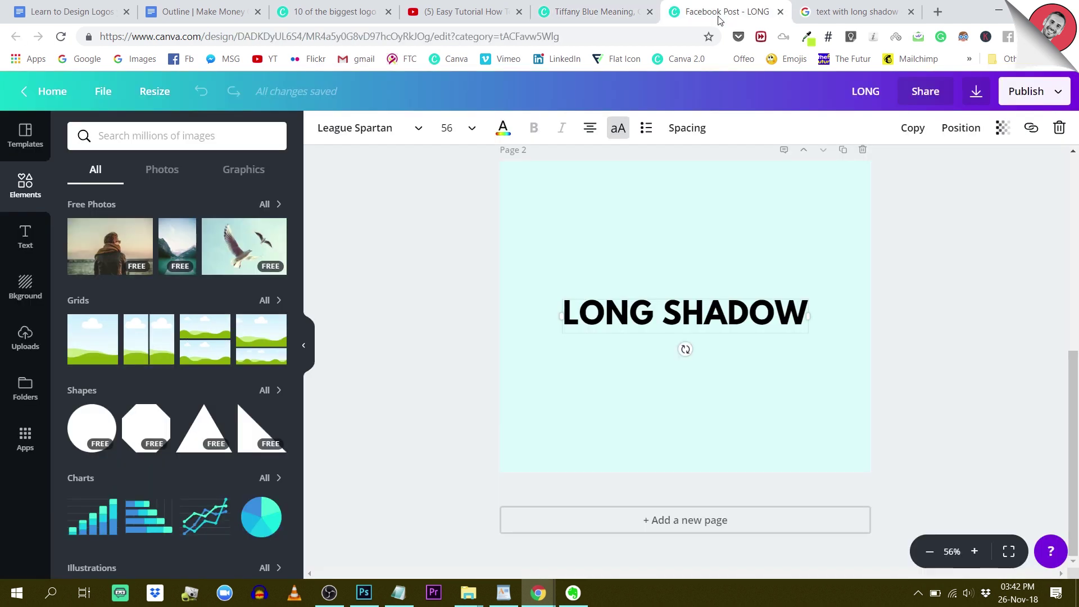
click(503, 129)
click(511, 180)
click(600, 302)
key(ctrl+v)
click(480, 346)
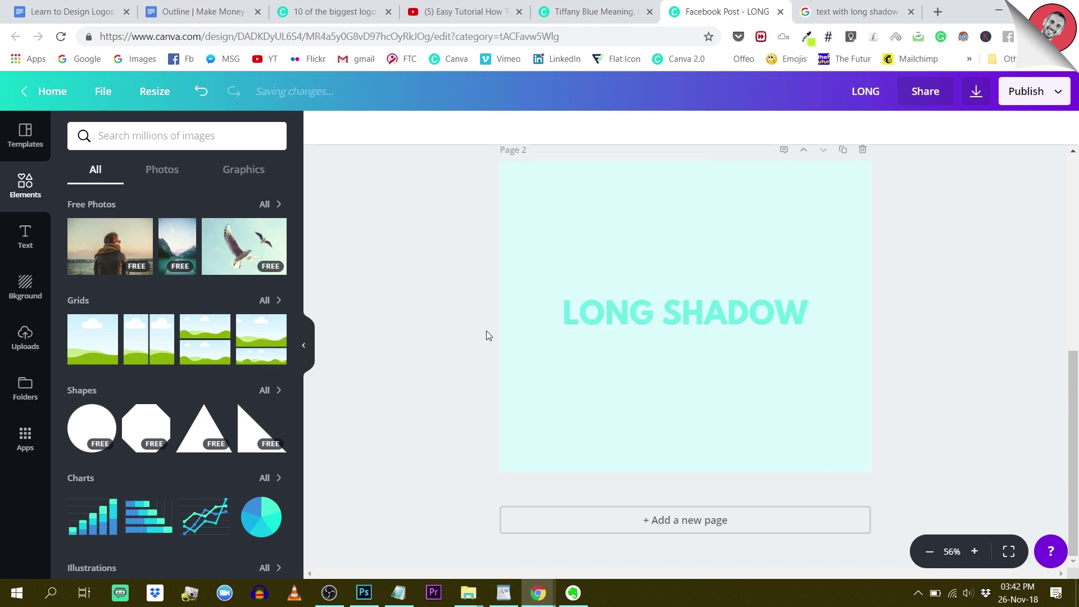
- Duplicate the LONG SHADOW text and place the copy directly below the original, aligned with it
click(748, 313)
click(913, 129)
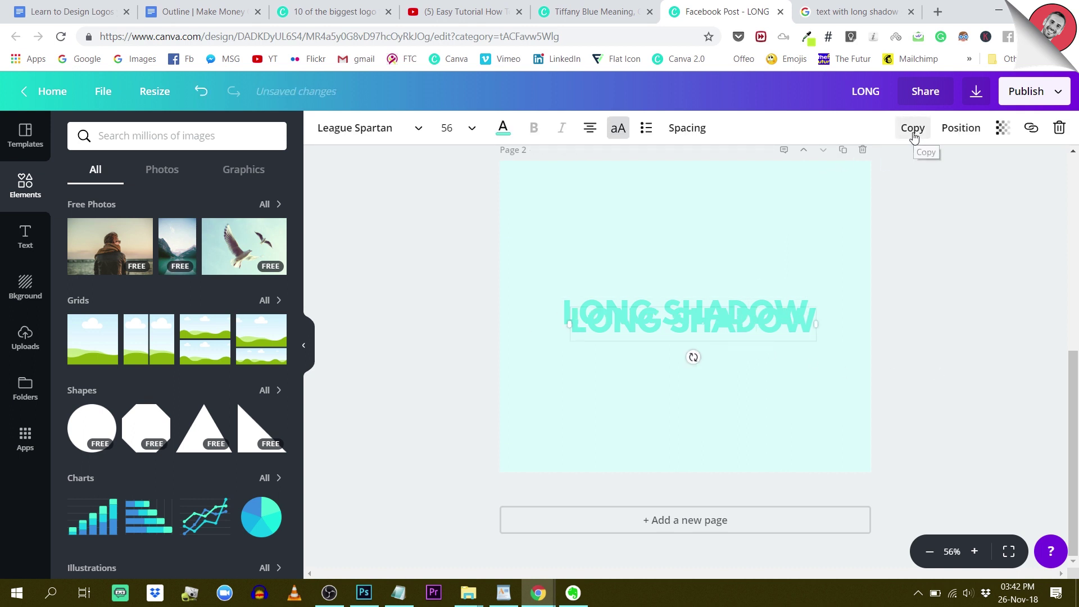
drag(730, 326, 716, 353)
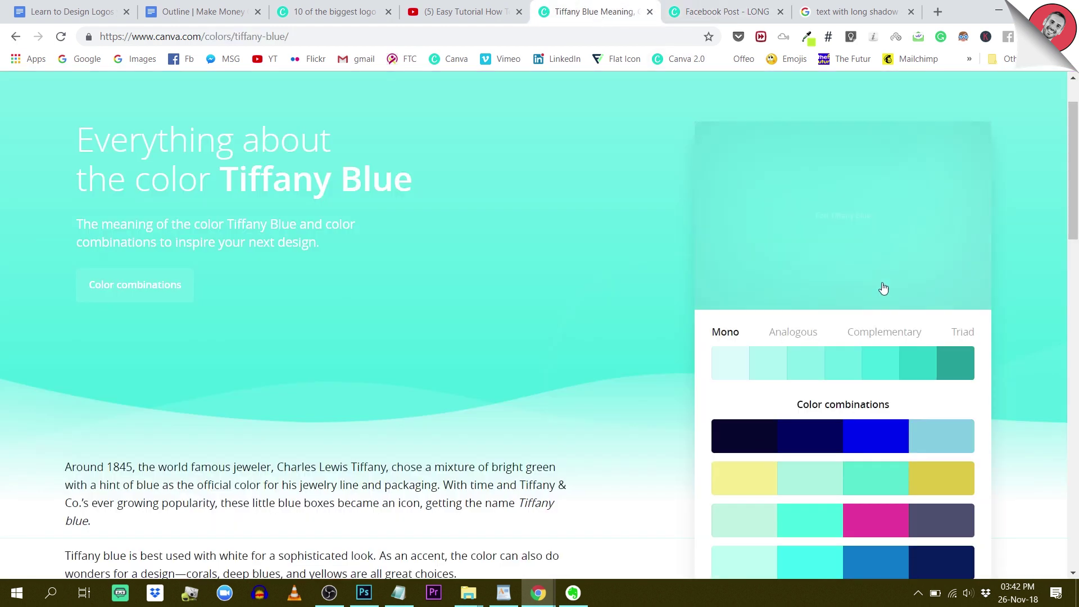
- Recolor the lower LONG SHADOW copy with the darkest Mono shade from the Tiffany Blue color page
click(656, 11)
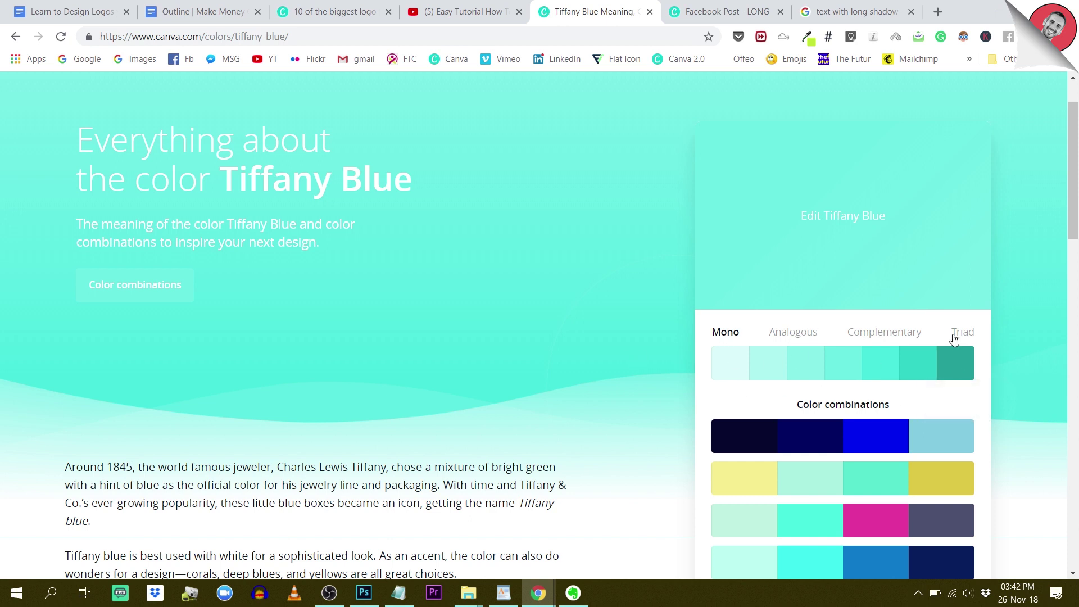
click(719, 11)
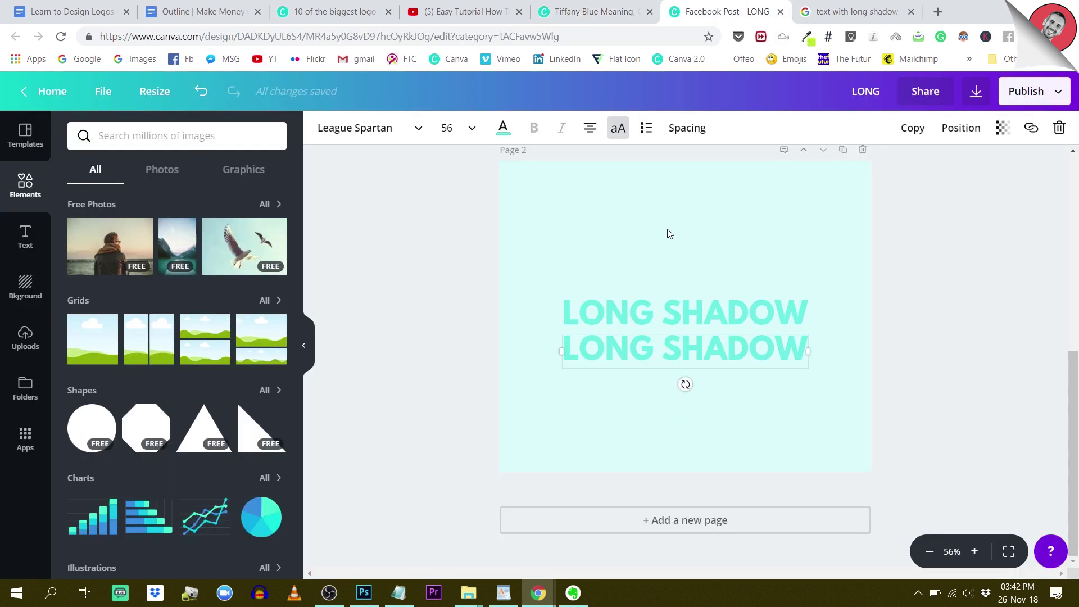
click(503, 128)
click(509, 181)
click(600, 300)
key(ctrl+v)
click(453, 370)
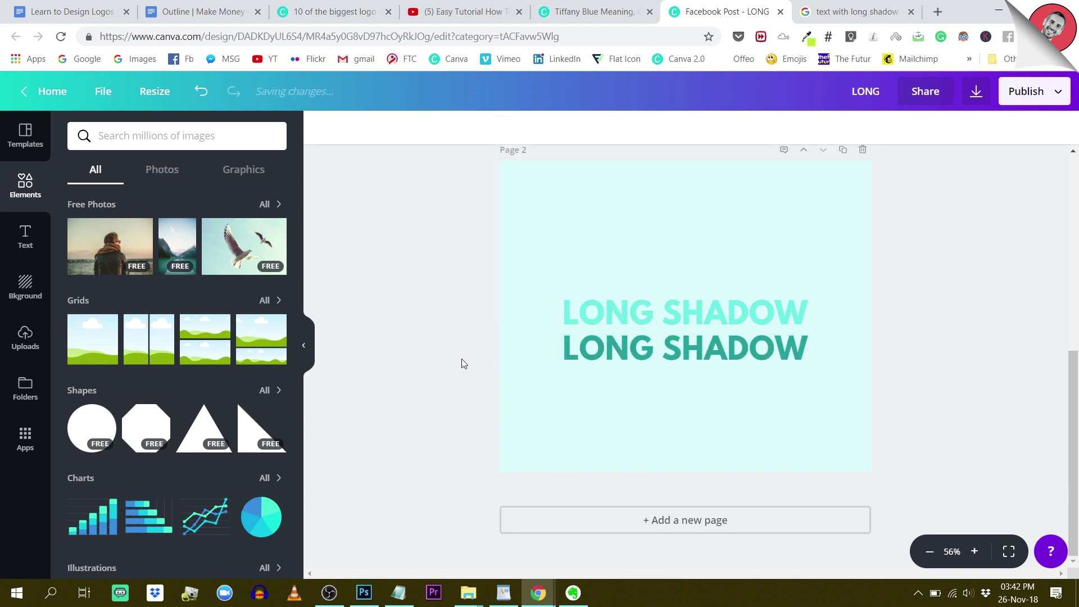
- Place the dark text copy exactly over the light text and send it backward behind it
drag(646, 349, 646, 318)
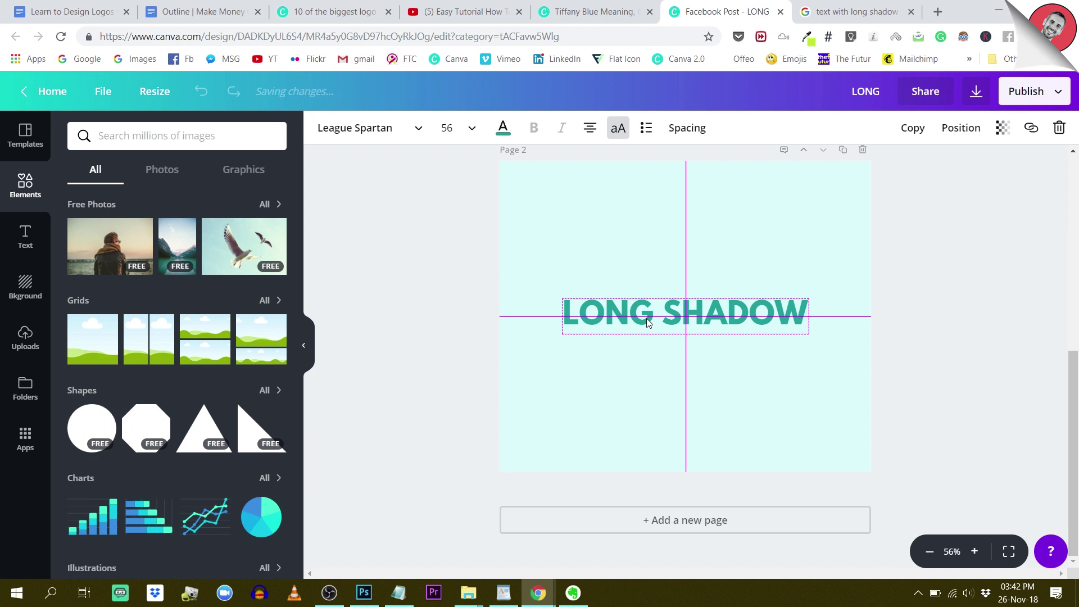
click(963, 131)
click(903, 196)
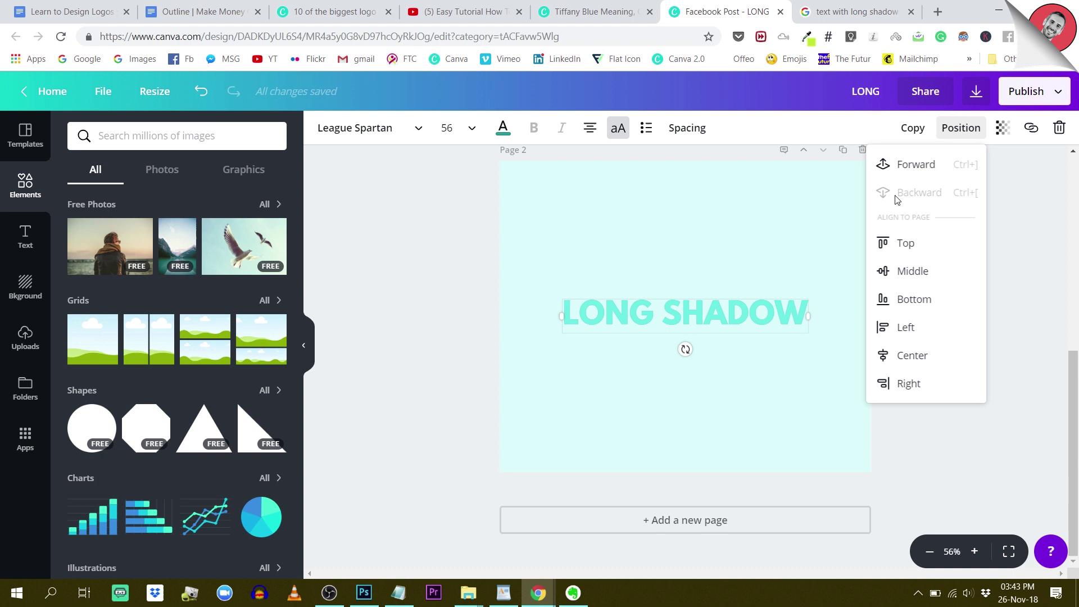
- Offset the dark copy slightly to the right and down in small nudges to form the first shadow layer
key(Right)
key(Right)
key(Right)
key(Right)
key(Right)
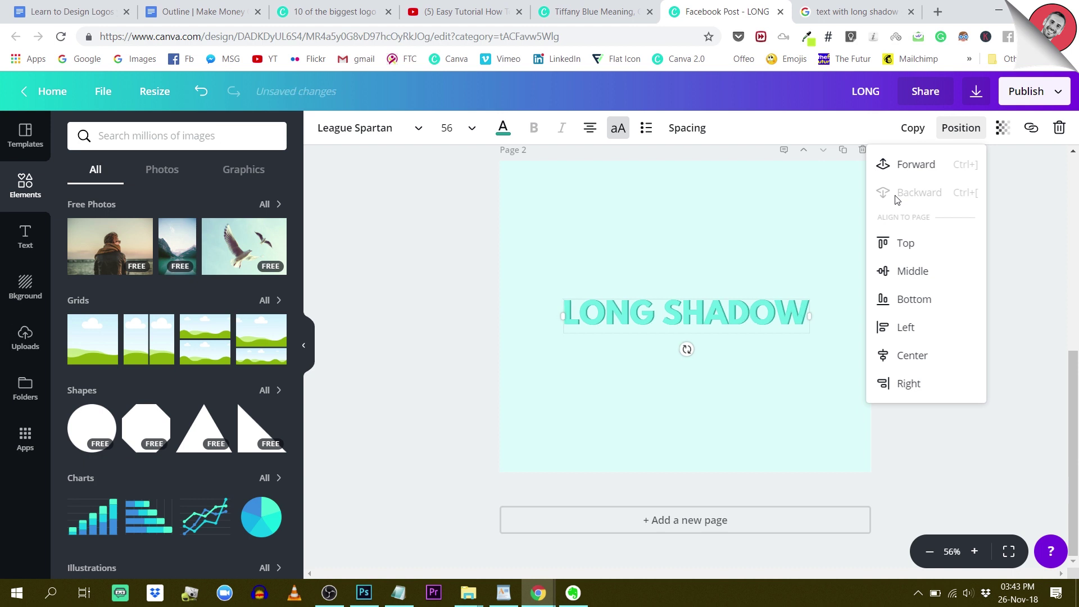
key(Down)
key(Down)
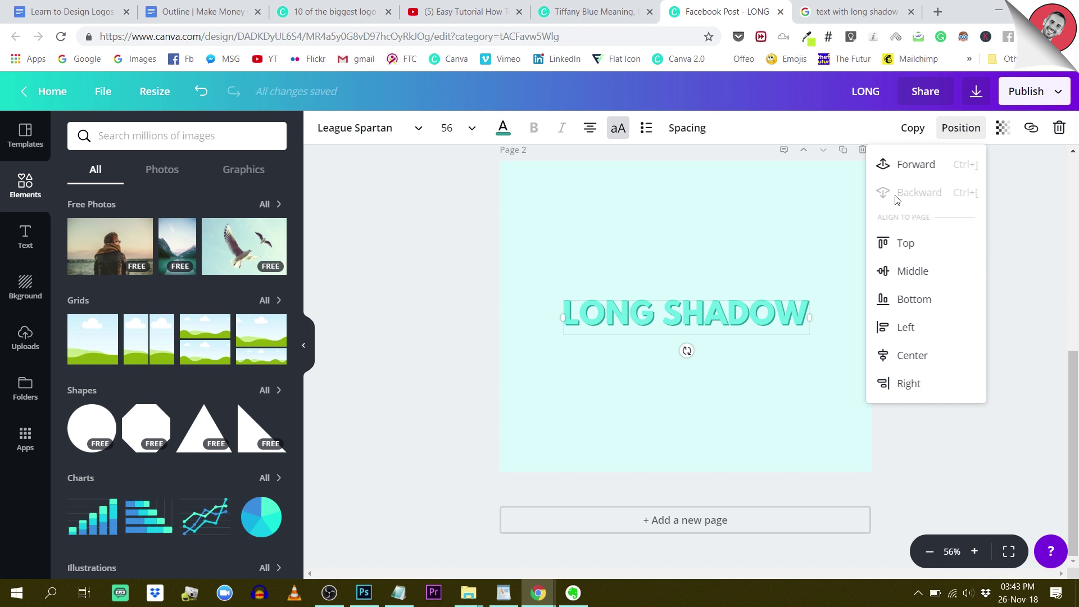
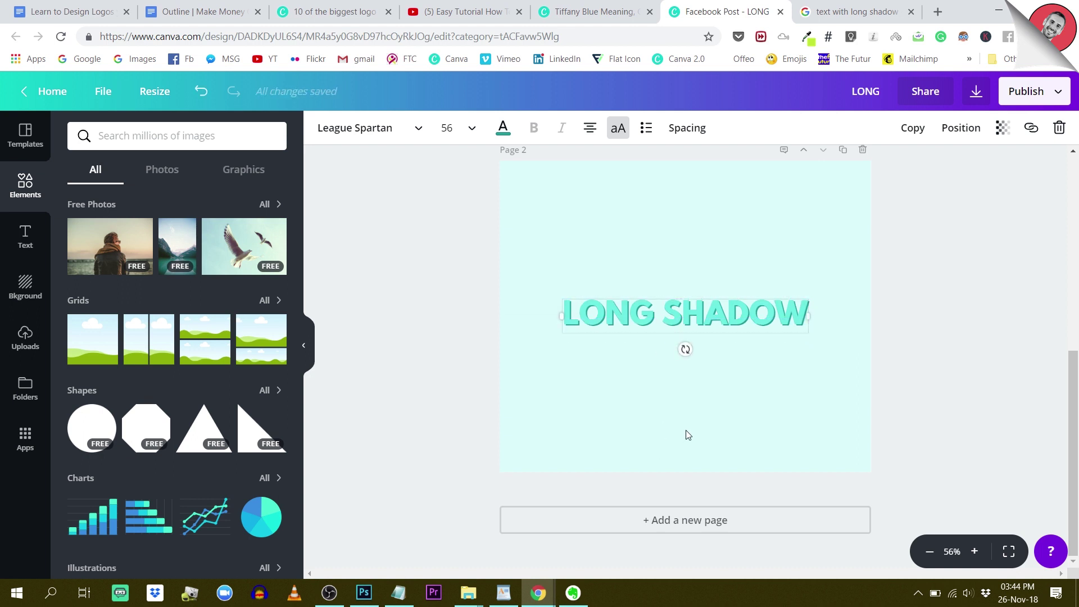
- Nudge the second dark copy to the right, slightly beyond the first shadow layer
key(Right)
key(Right)
key(Right)
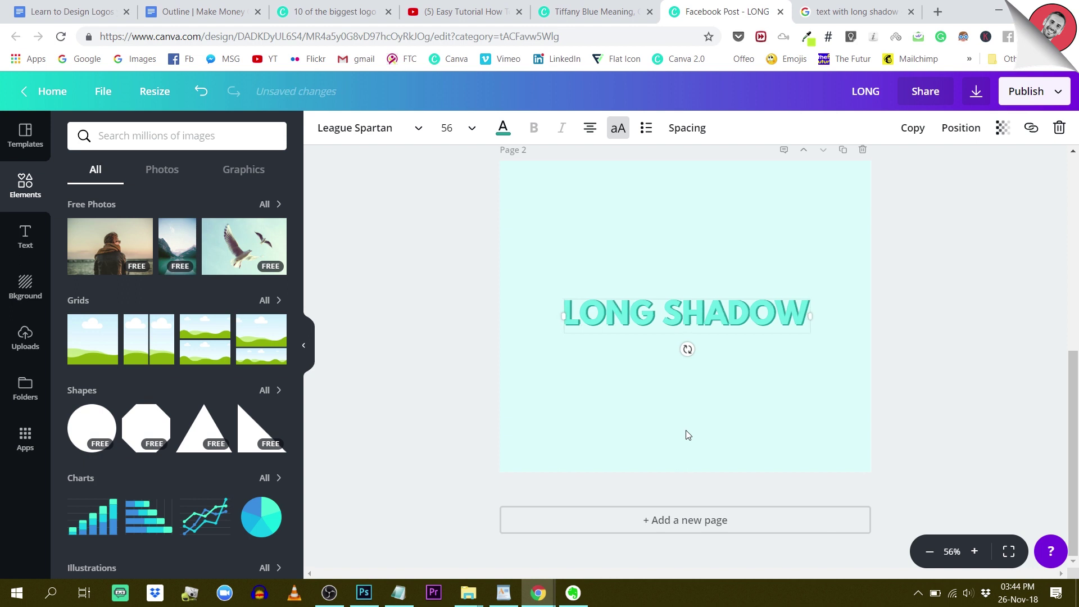
key(Right)
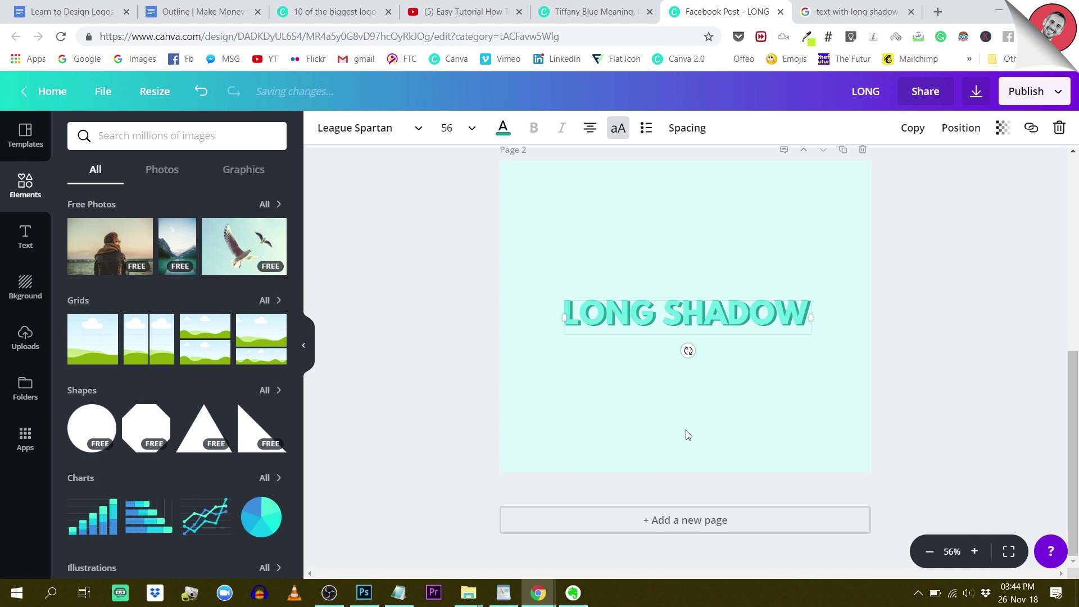
- Duplicate the dark shadow text, send the duplicate to the back and move it up behind the light text
click(920, 138)
mouse_move(762, 337)
mouse_down()
mouse_move(760, 360)
mouse_move(753, 349)
mouse_up()
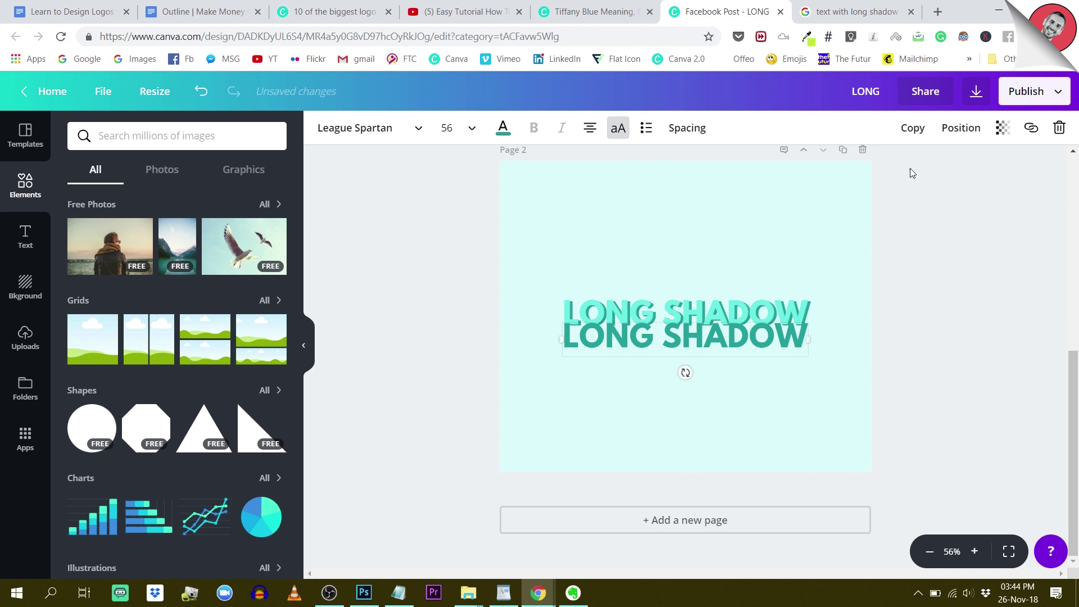
click(974, 137)
click(902, 248)
click(723, 440)
drag(697, 346, 697, 331)
- Fine-tune the rearmost dark copy in small nudges so it extends right and down past the previous shadow layer
key(Right)
key(Right)
key(Right)
key(Right)
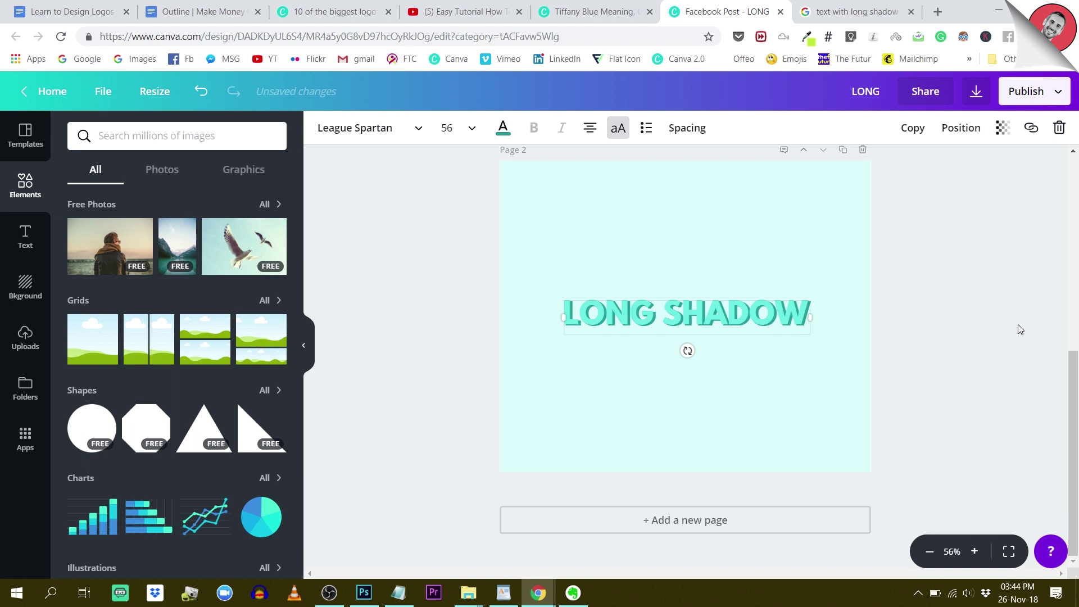
key(Right)
key(Right)
key(Right)
key(Right)
key(Down)
key(Down)
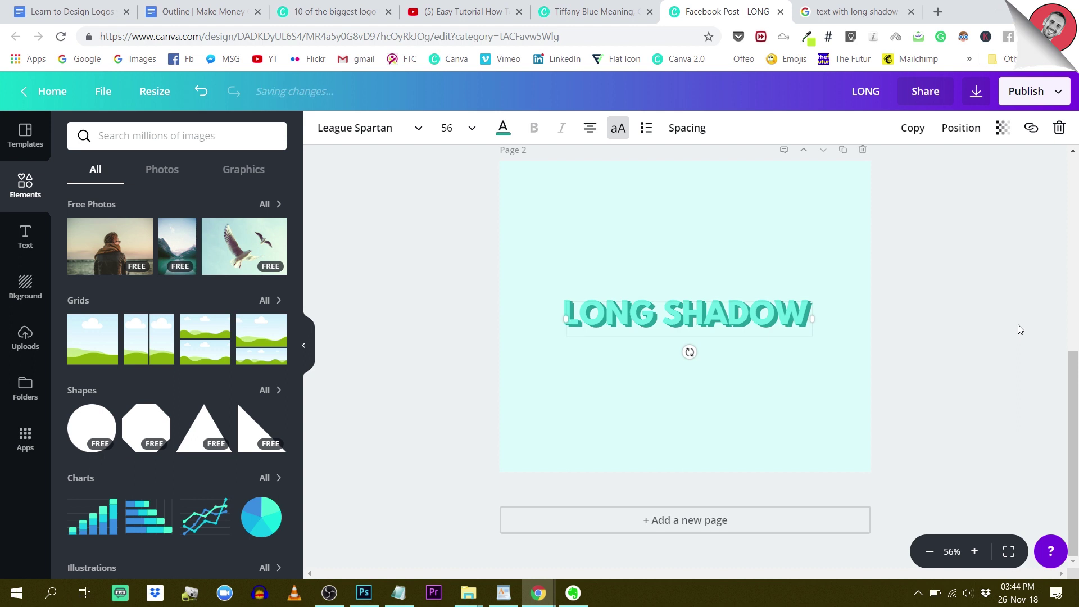
key(Left)
key(Left)
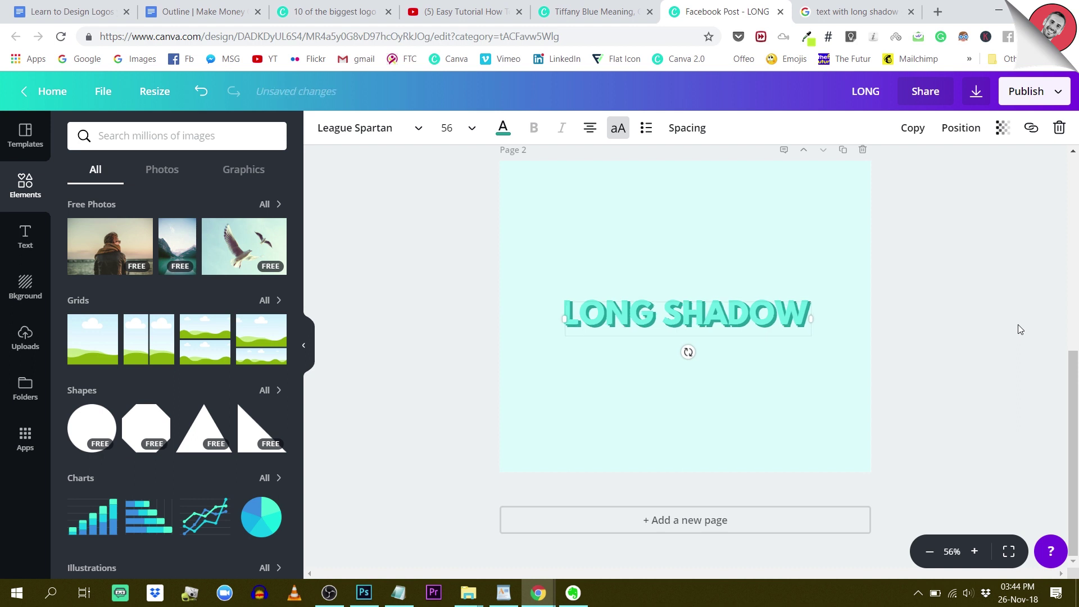
key(Up)
key(Right)
key(Right)
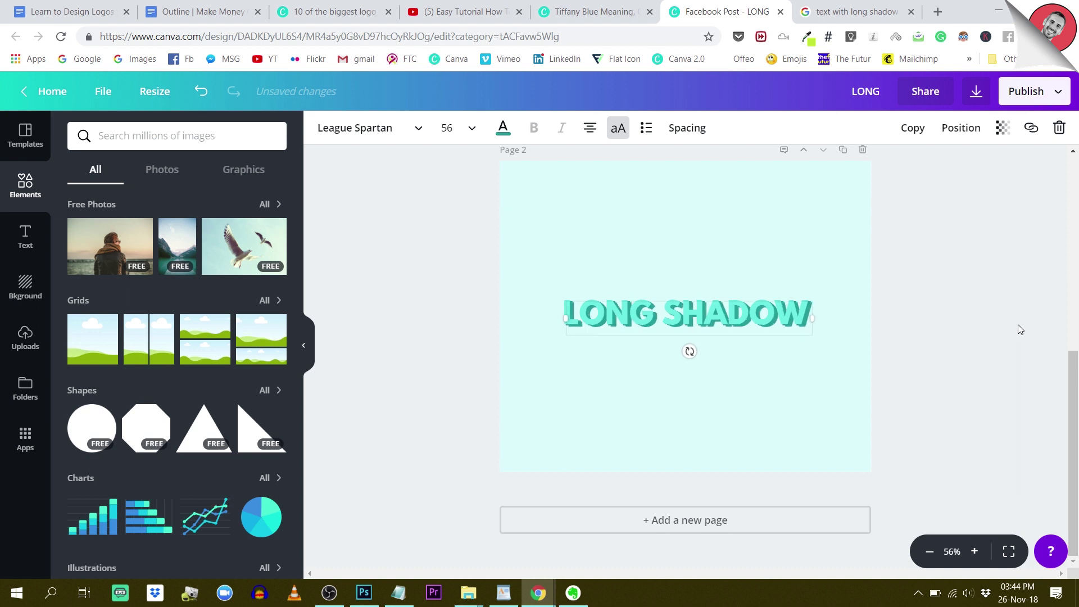
key(Left)
key(Down)
- Add another duplicate of the dark shadow text, send it to the back and position it behind the existing layers
click(912, 128)
drag(696, 359, 728, 355)
click(962, 131)
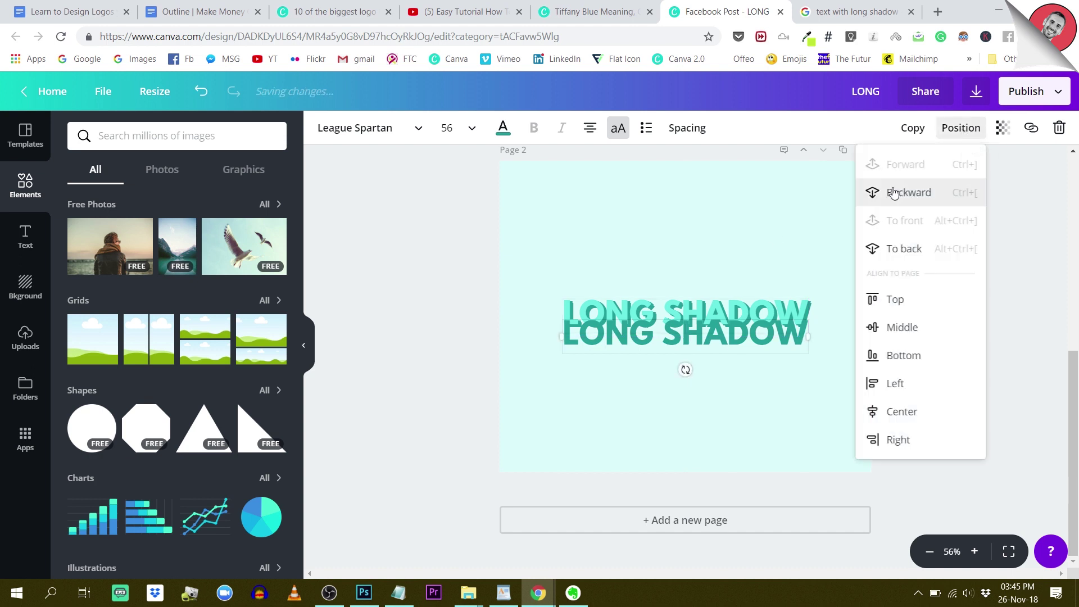
click(903, 249)
click(726, 411)
drag(718, 344, 724, 337)
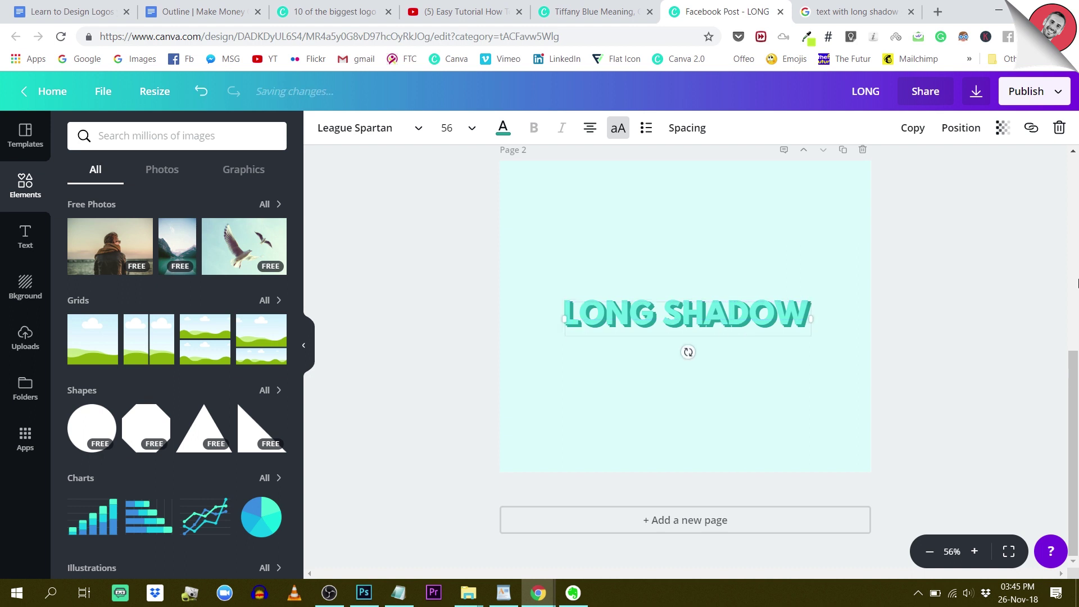
- Nudge the newest dark copy to the right to lengthen the shadow diagonally
key(Right)
key(Right)
key(Right)
key(Right)
key(Right)
key(Right)
key(Left)
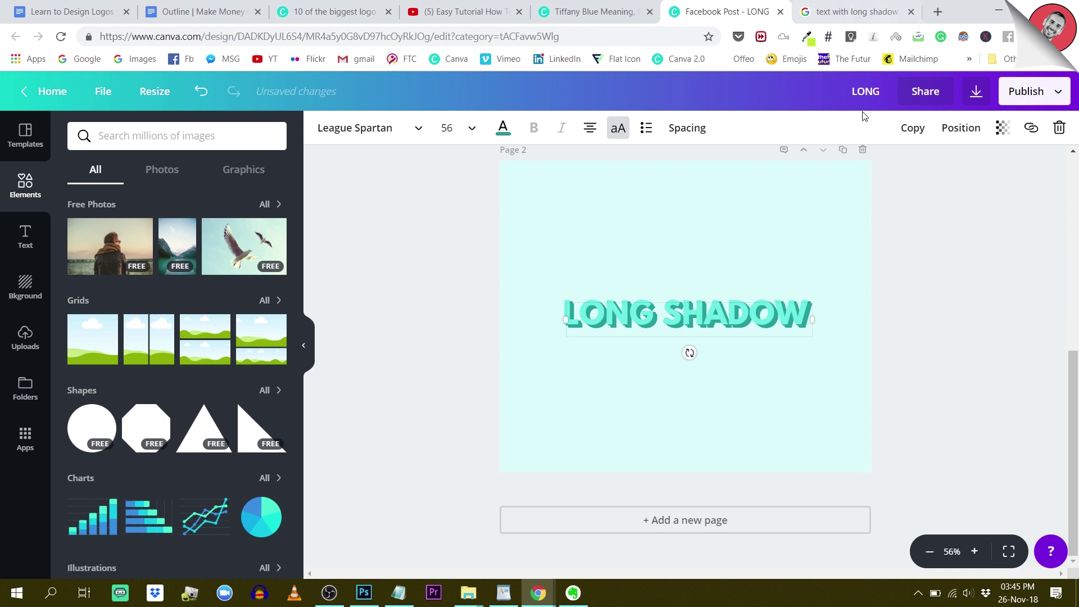
- Duplicate the dark shadow text, send the duplicate to the back and place it behind the layers, slightly further down and right
click(911, 128)
drag(696, 354, 681, 350)
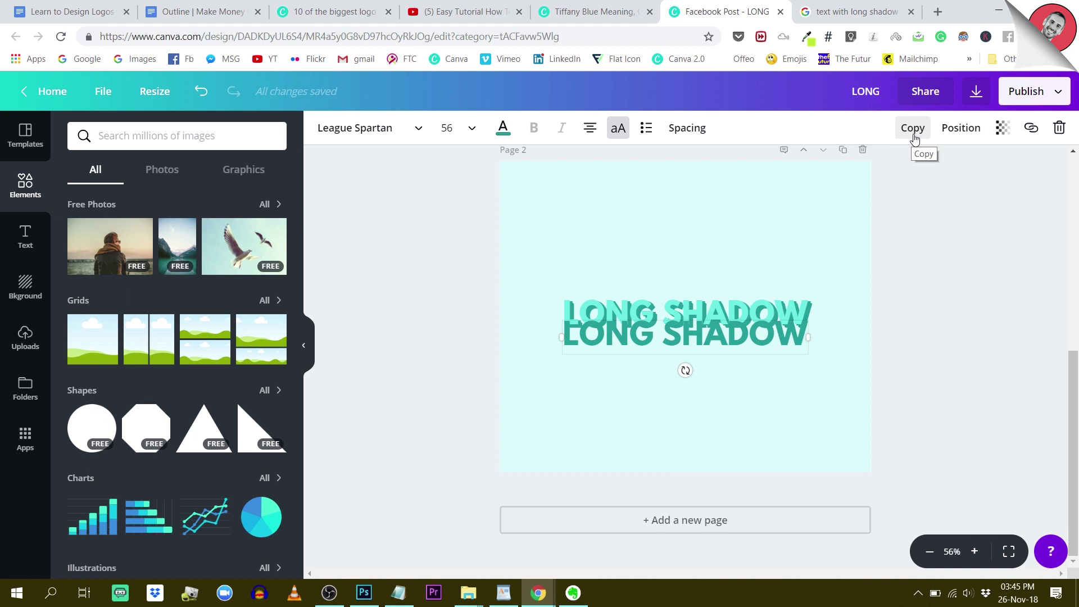
click(961, 129)
click(899, 249)
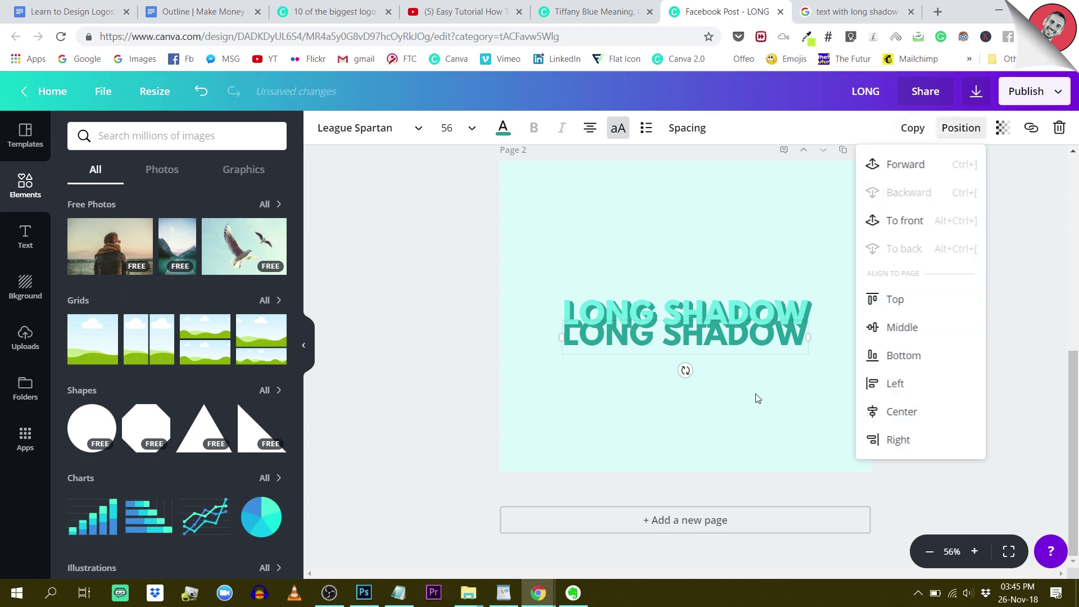
click(748, 395)
mouse_move(731, 344)
mouse_down()
mouse_move(741, 346)
mouse_move(734, 331)
mouse_up()
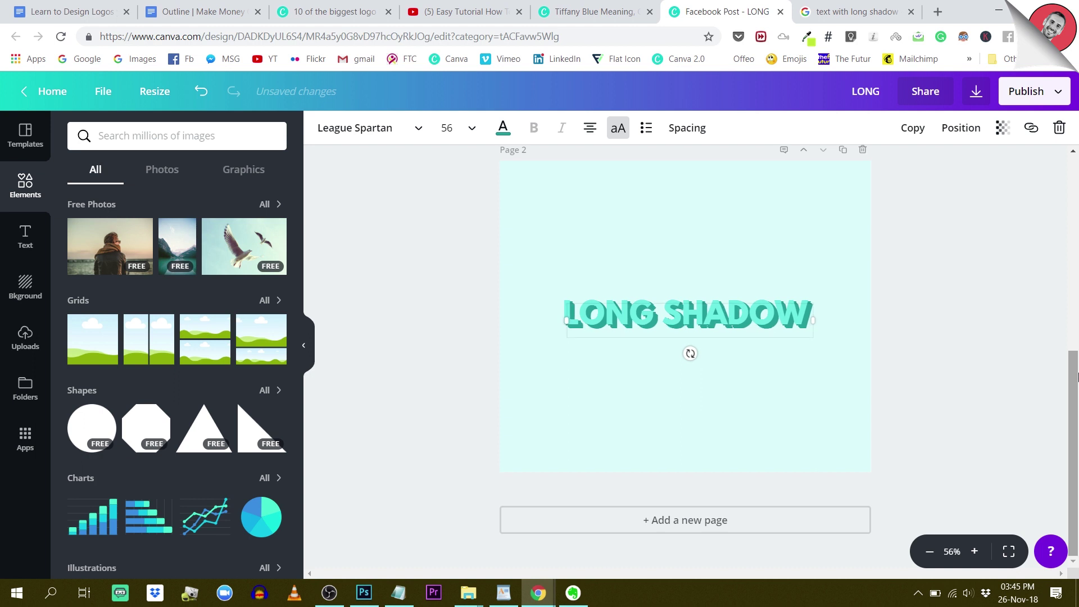
click(950, 461)
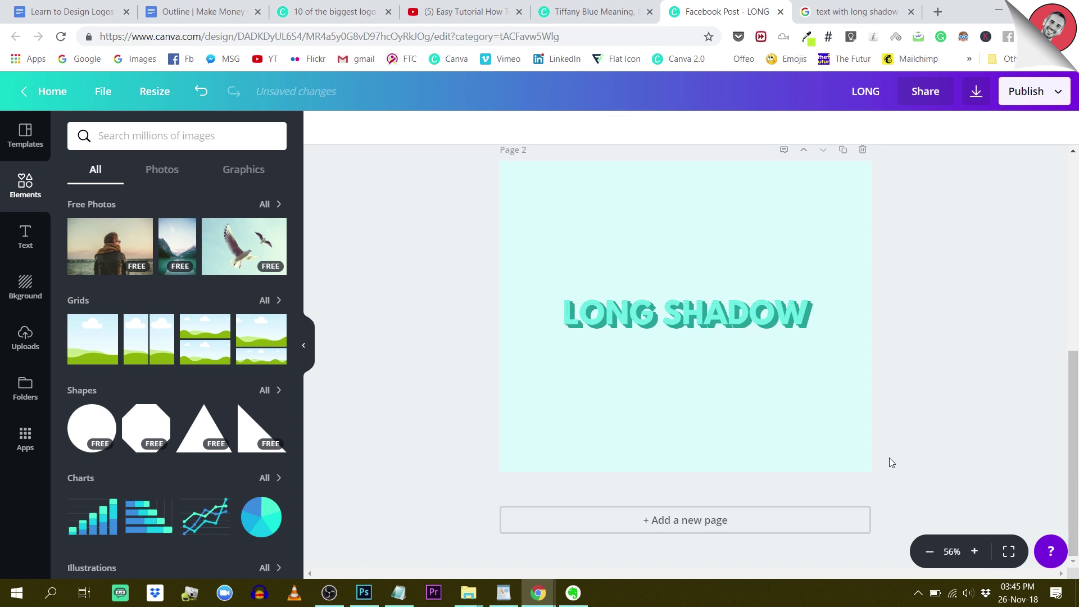
- Examine the stepped edges of the stacked shadow behind the LONG SHADOW text at up to 200% magnification
click(974, 552)
click(974, 552)
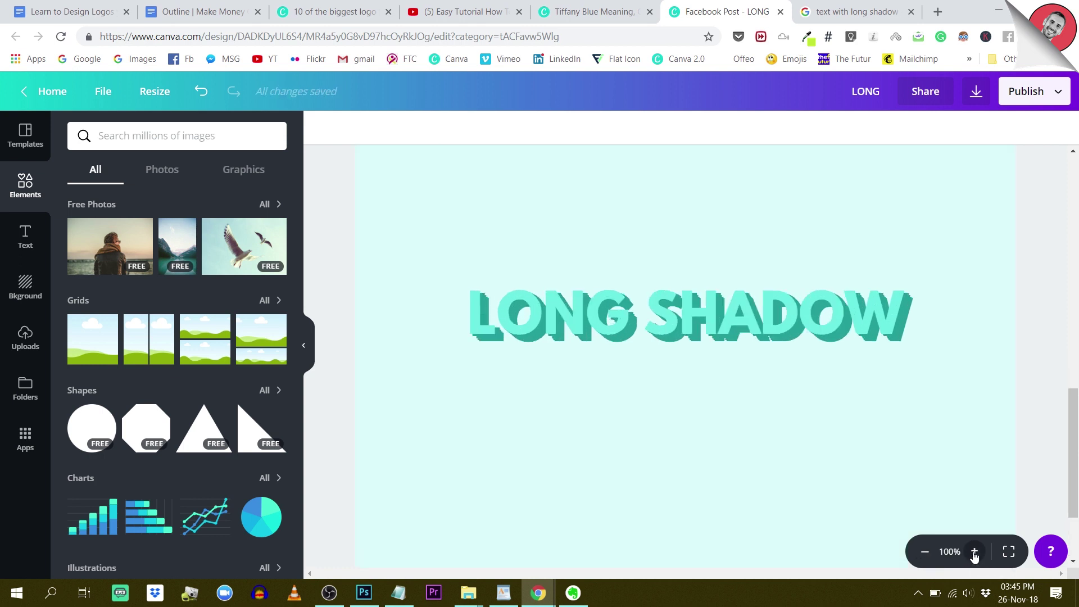
click(974, 553)
click(975, 553)
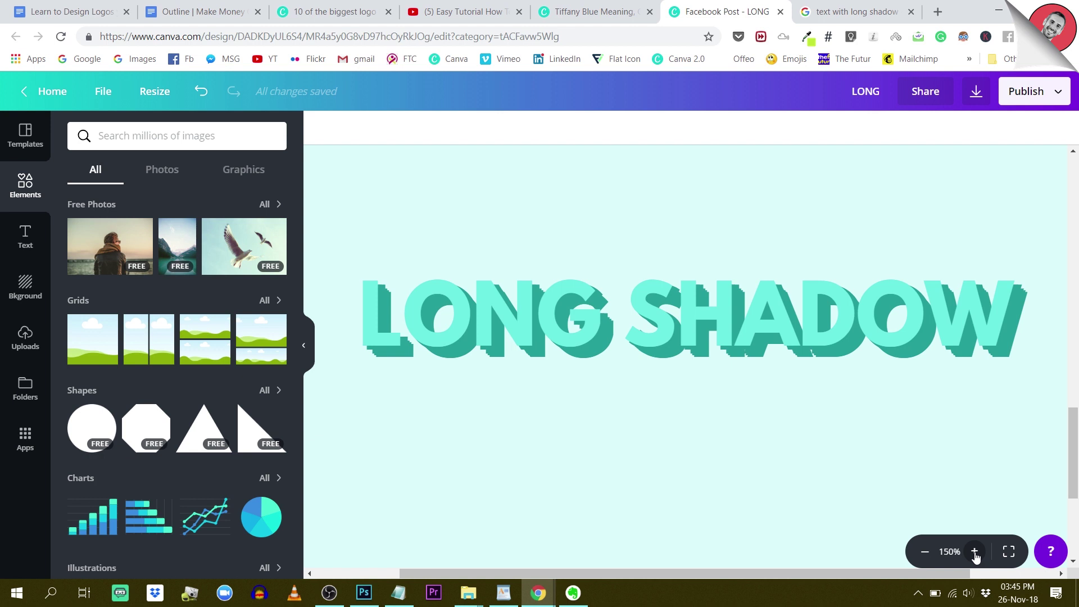
click(975, 552)
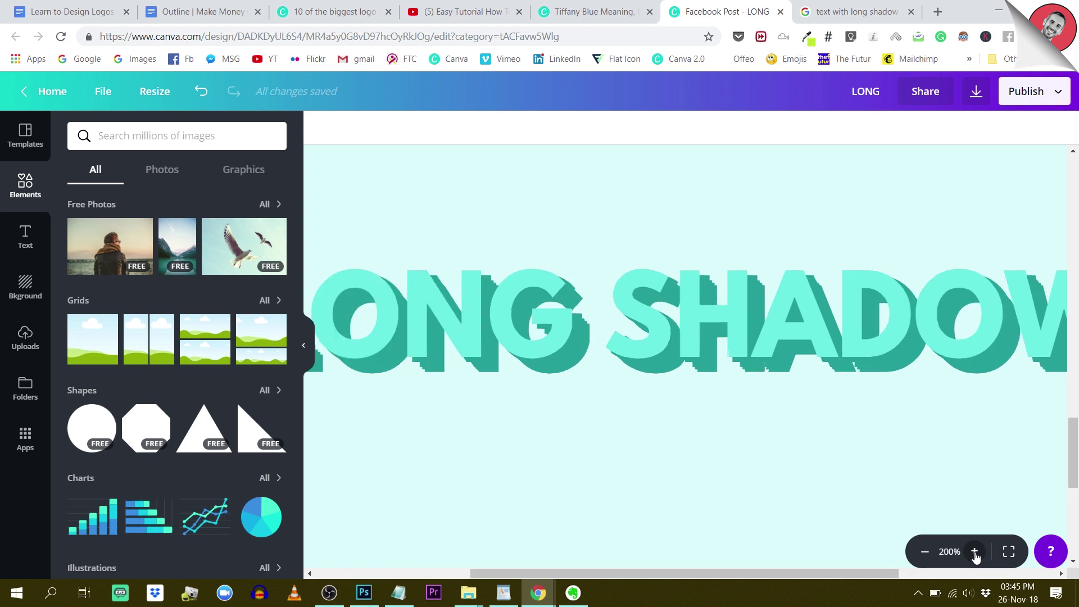
click(925, 552)
click(924, 551)
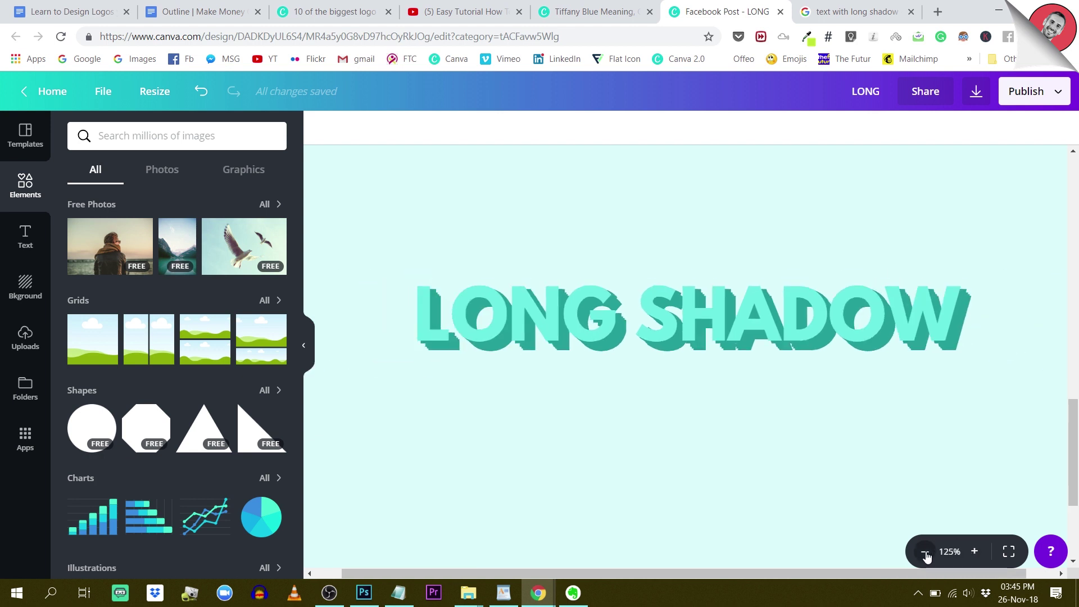
click(925, 552)
click(925, 552)
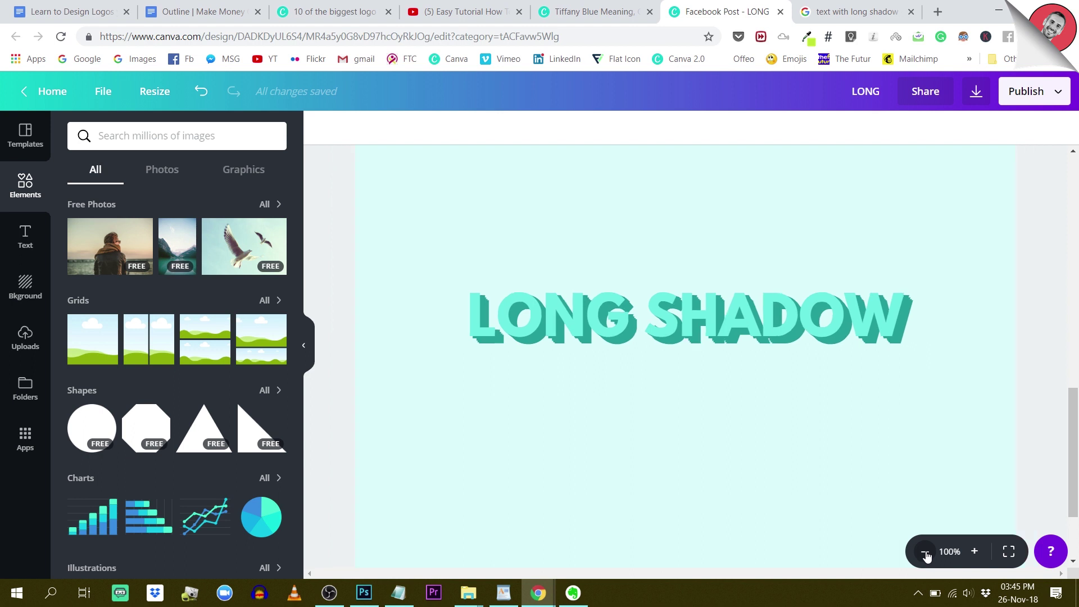
- Move the light aqua text straight up off the stack and group all the dark shadow copies beneath it
click(701, 496)
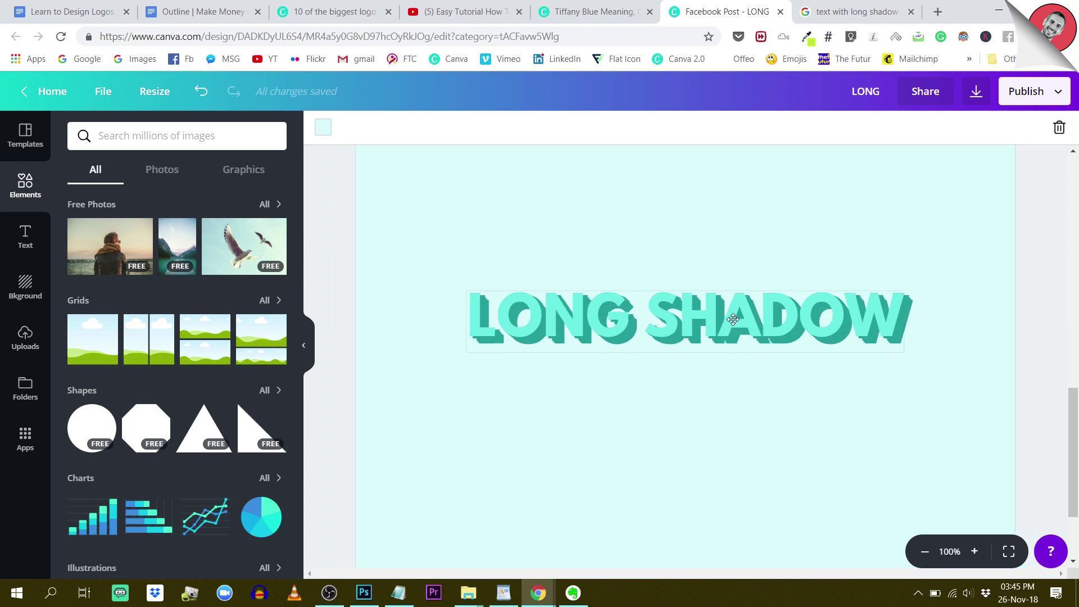
drag(670, 318, 667, 208)
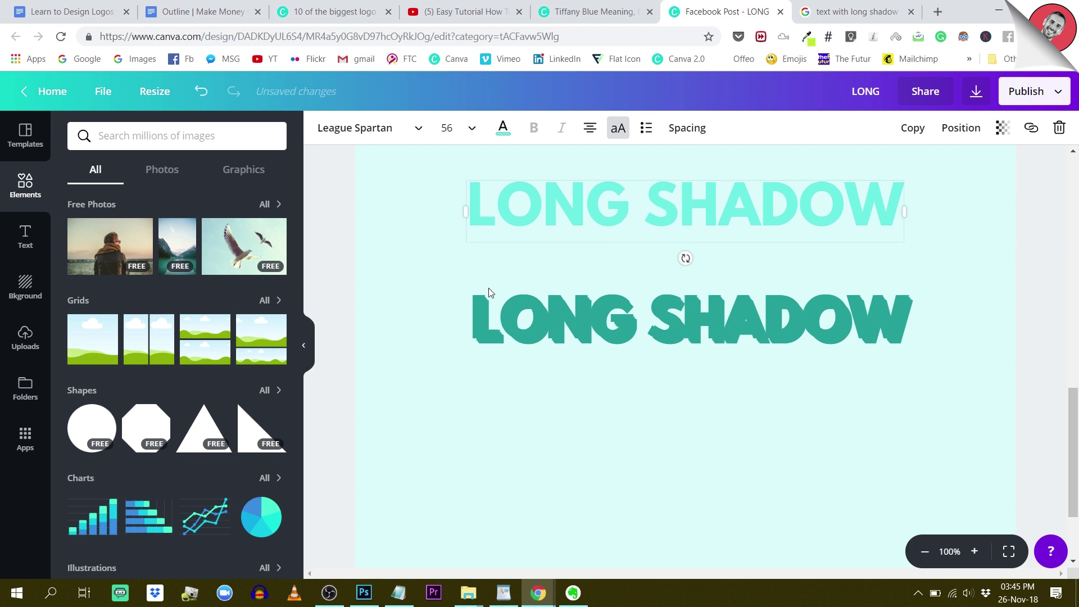
drag(454, 325, 935, 465)
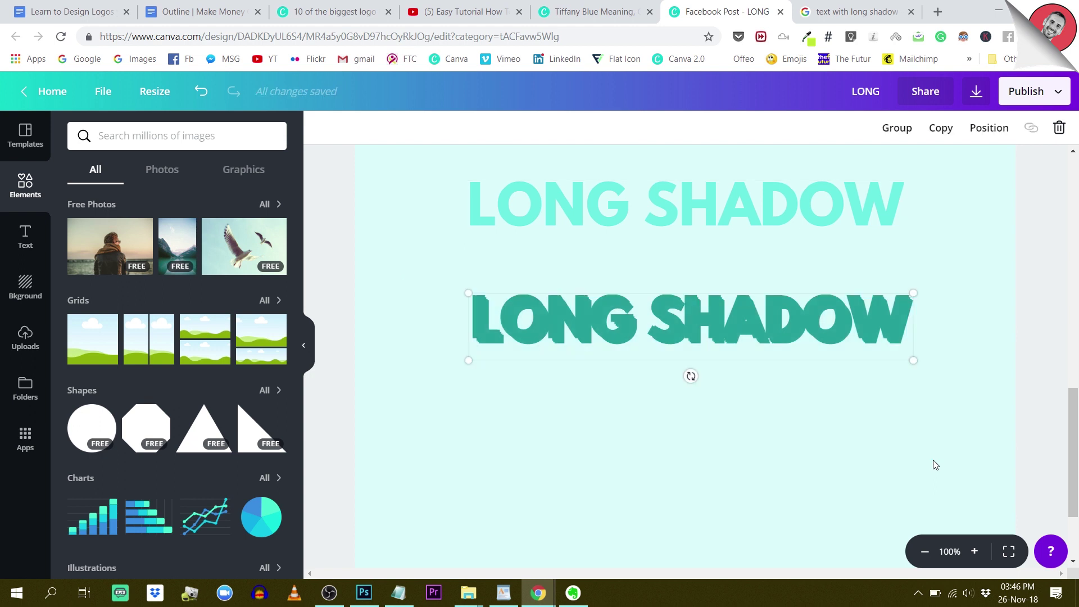
click(896, 136)
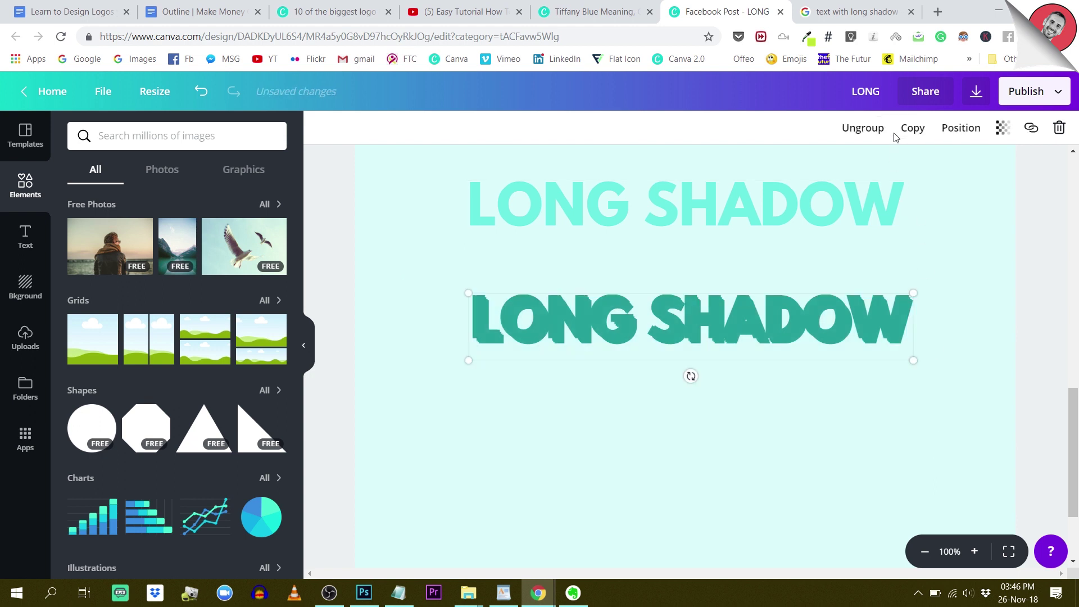
- Duplicate the dark shadow group twice, offsetting each copy slightly further down and right so the steps line up
click(911, 129)
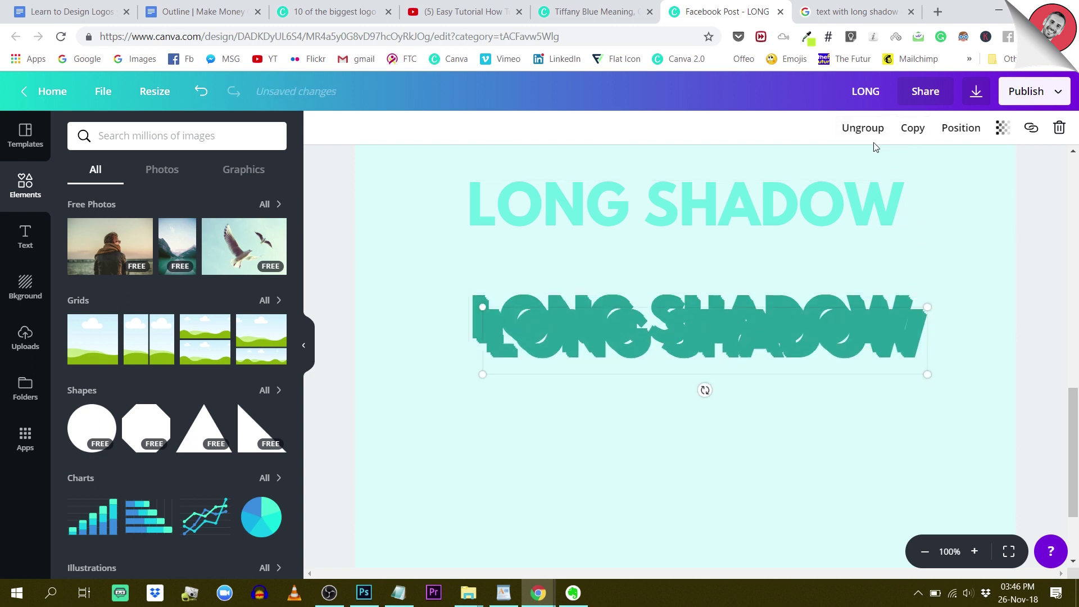
mouse_move(633, 338)
mouse_down()
mouse_move(627, 366)
mouse_move(625, 333)
mouse_up()
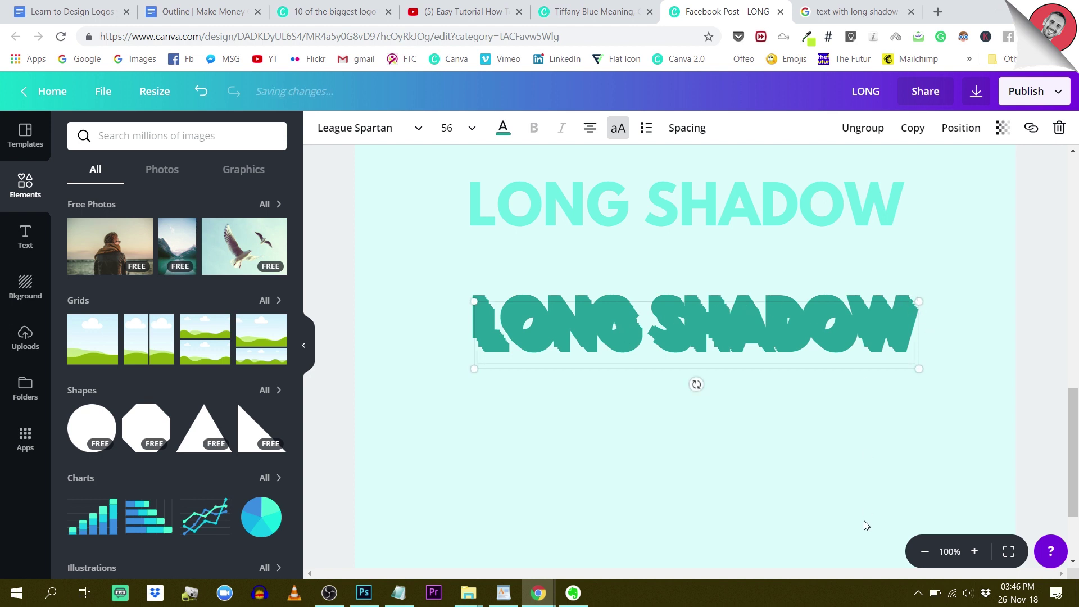
click(913, 128)
mouse_move(759, 338)
mouse_down()
mouse_move(745, 366)
mouse_move(740, 336)
mouse_move(754, 332)
mouse_move(730, 332)
mouse_move(745, 331)
mouse_up()
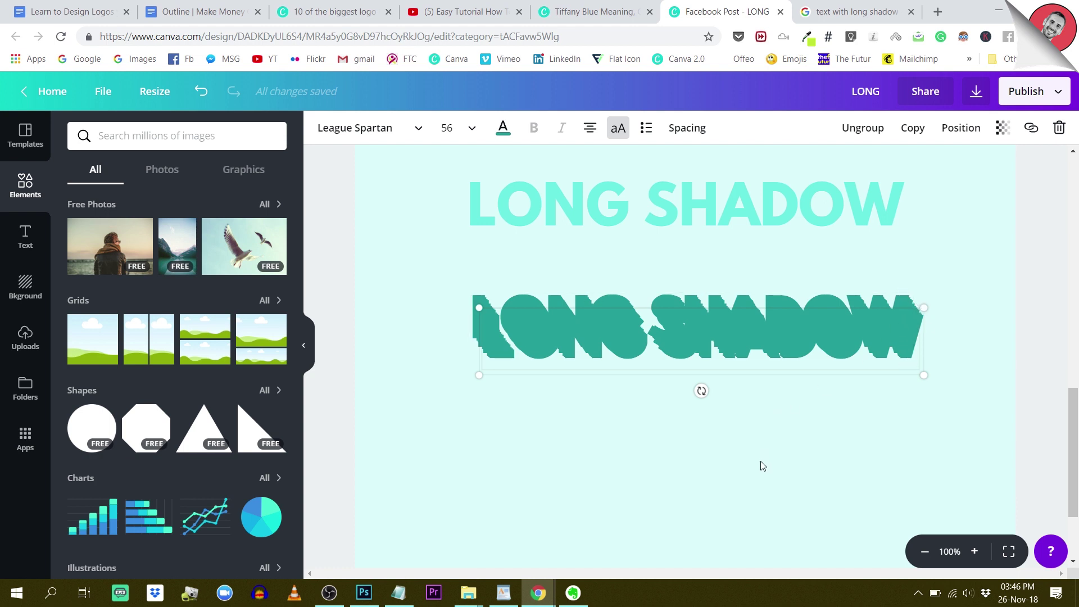
click(766, 485)
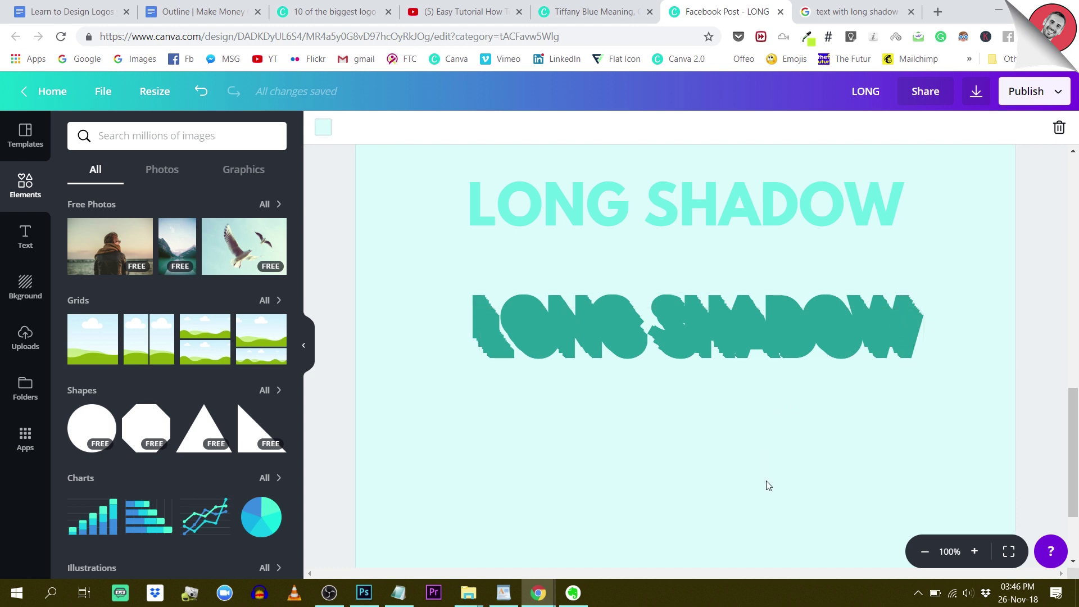
- Duplicate the frontmost shadow group again and align the copy diagonally down and right to extend the shadow
click(478, 325)
click(352, 277)
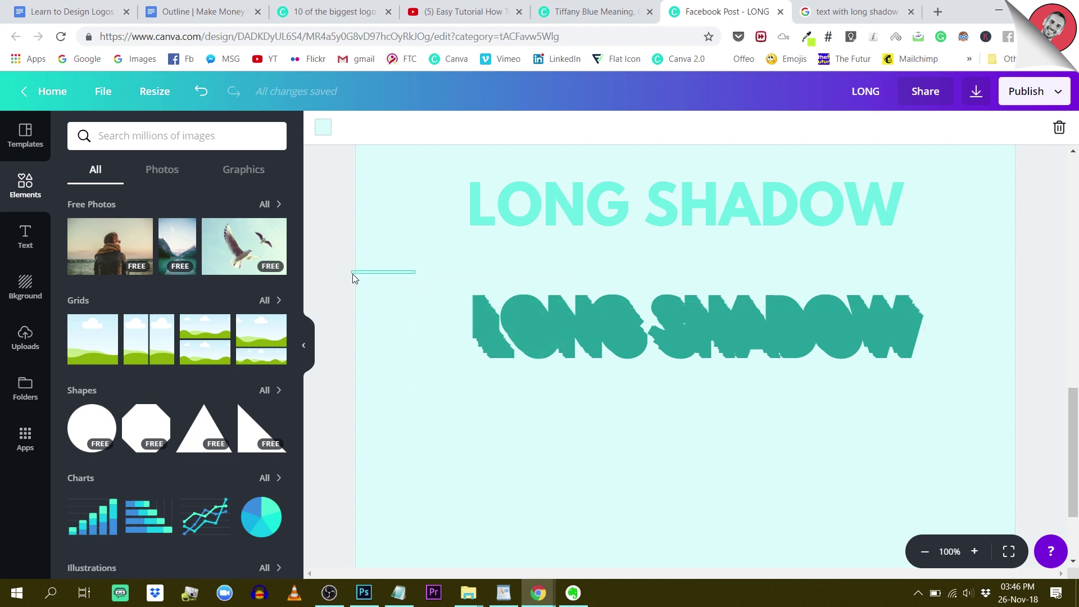
double_click(518, 334)
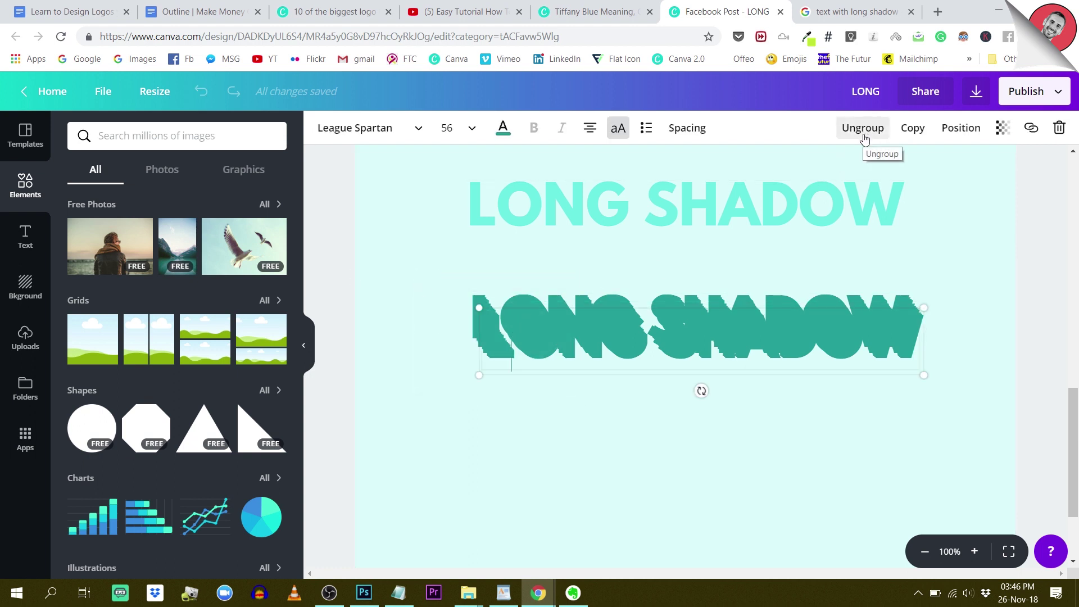
click(913, 128)
drag(748, 342, 788, 349)
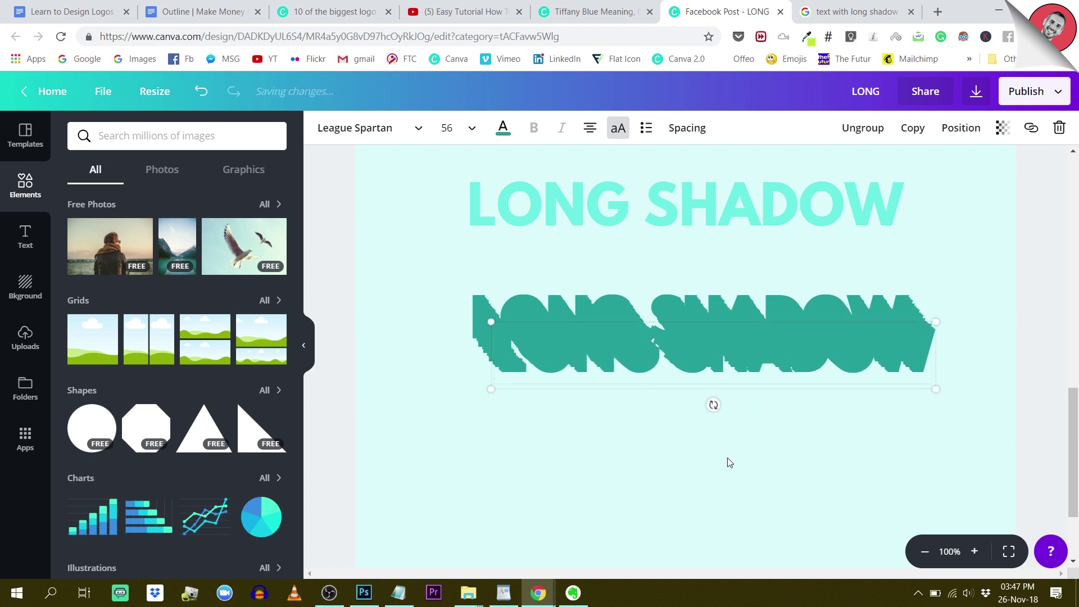
- Ungroup each of the stacked dark shadow groups, from the frontmost copy back to the original
click(662, 451)
click(541, 352)
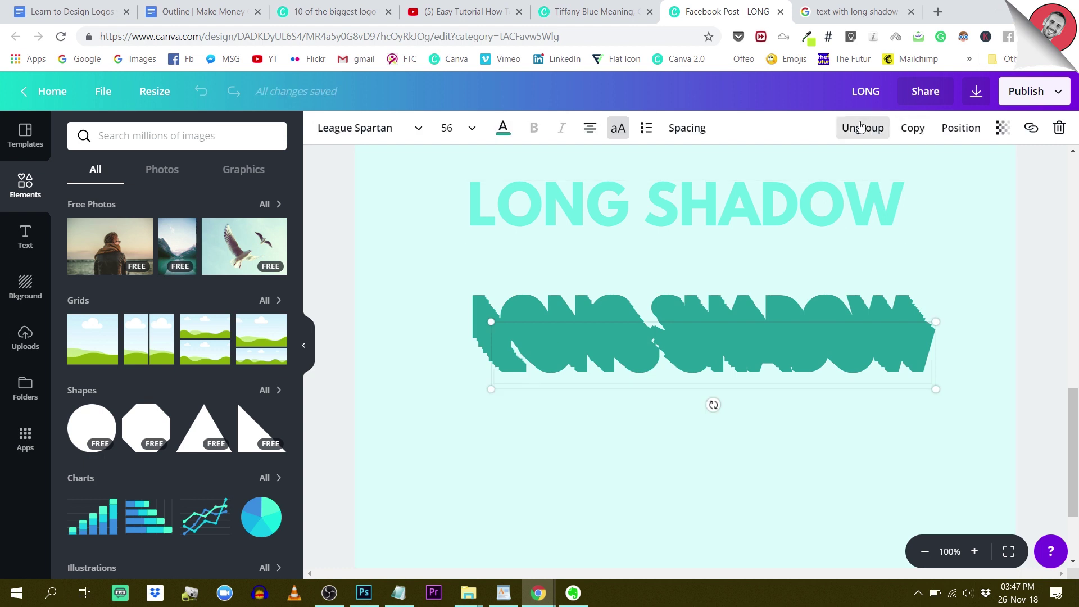
click(859, 128)
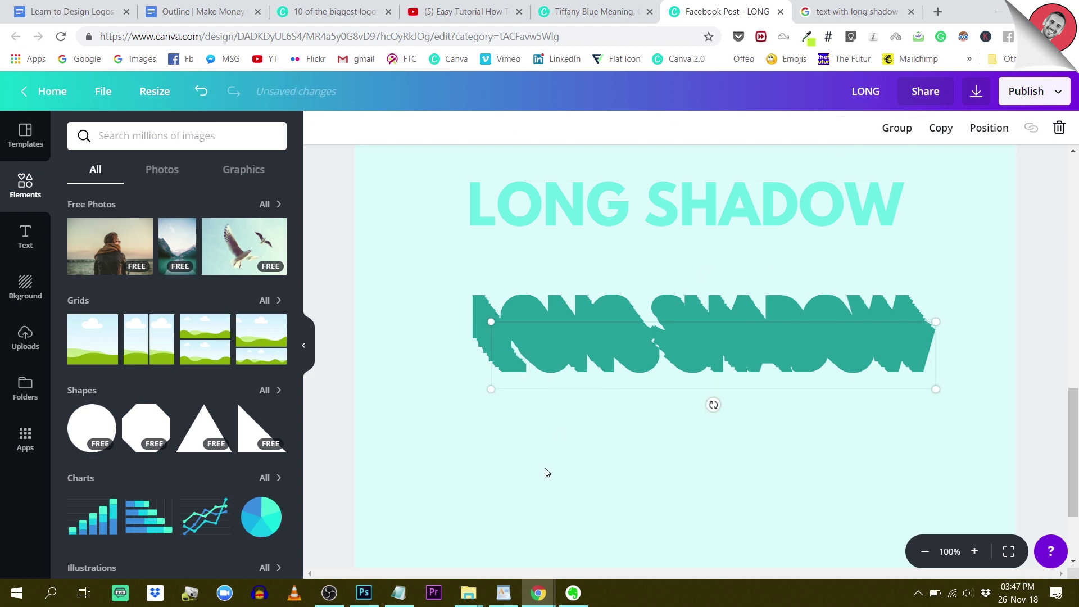
click(522, 302)
click(858, 128)
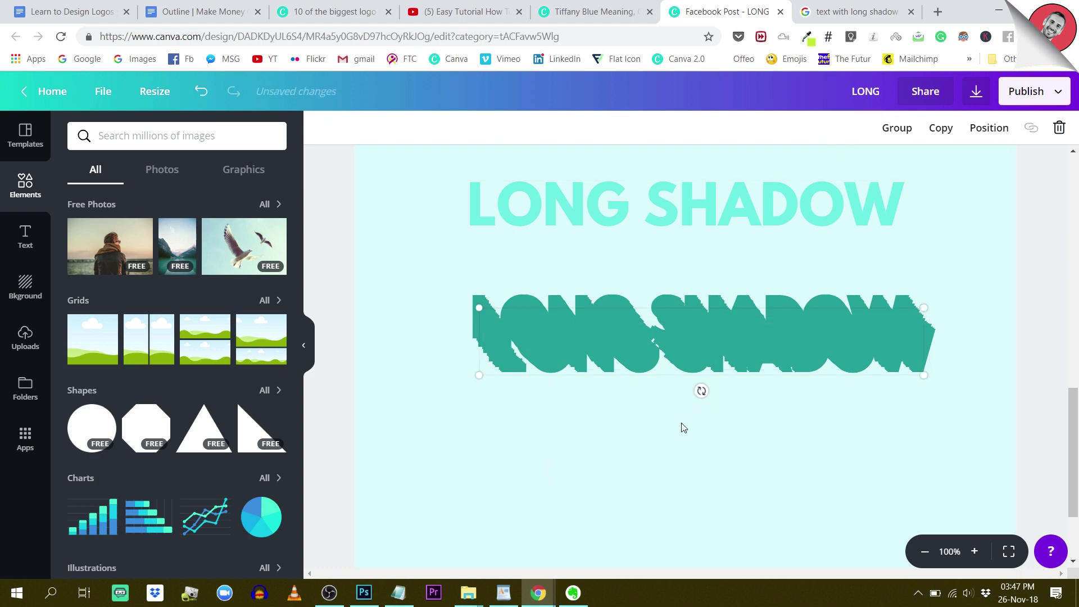
key(ctrl+z)
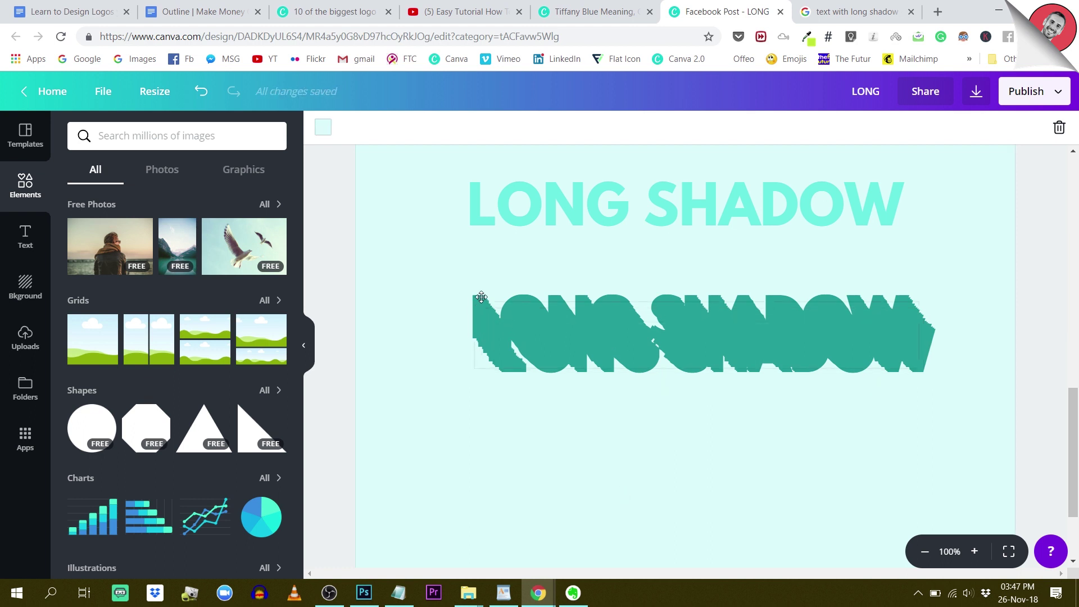
click(863, 128)
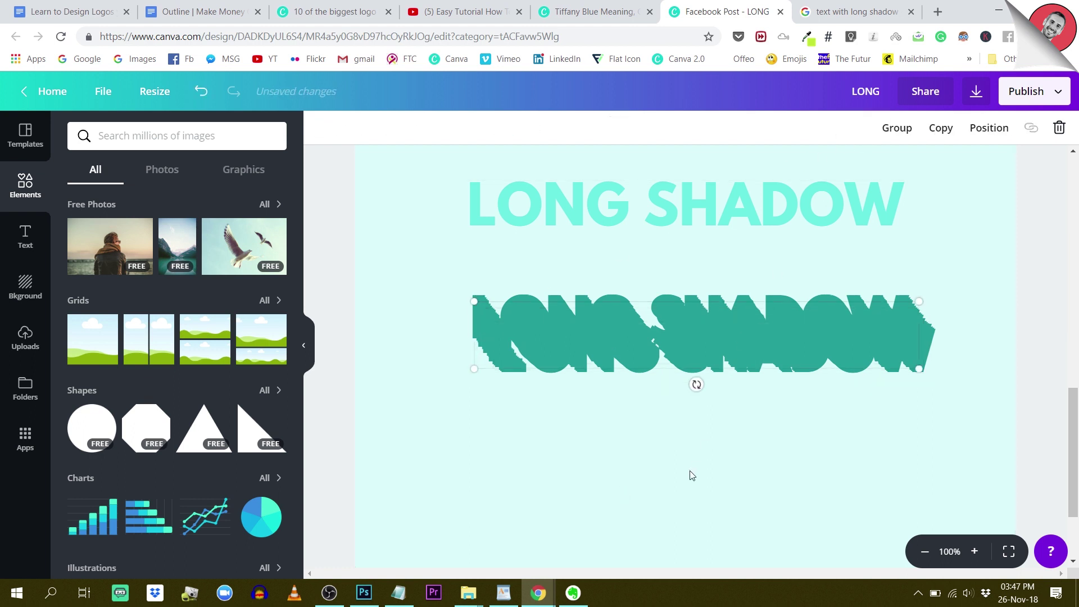
click(680, 460)
click(471, 295)
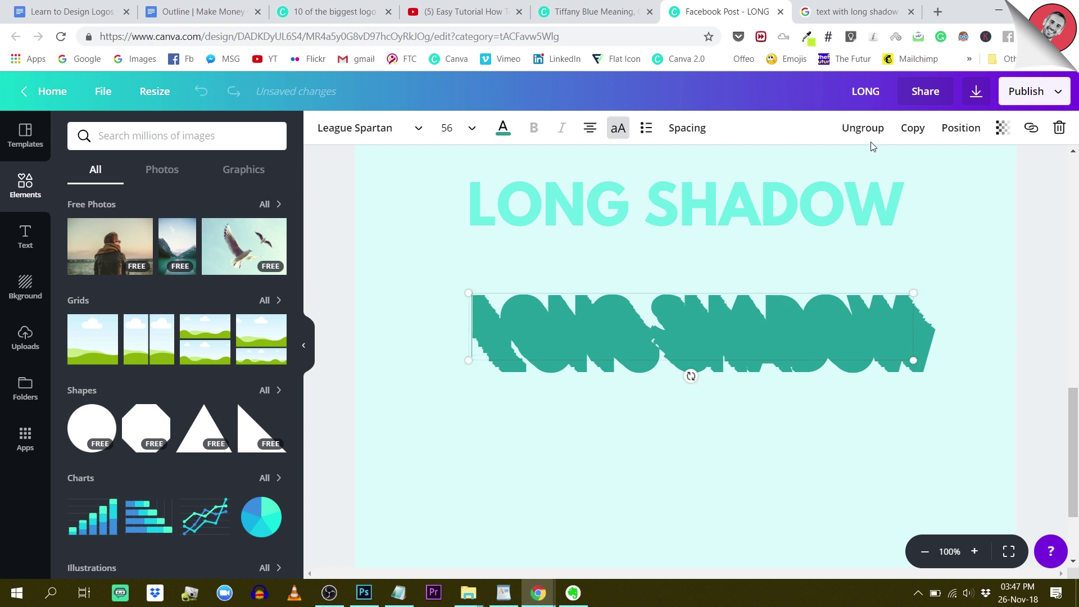
click(861, 128)
- Select all the ungrouped dark layers together and duplicate them twice, shifting each copy diagonally down and right
click(509, 265)
drag(428, 260, 929, 489)
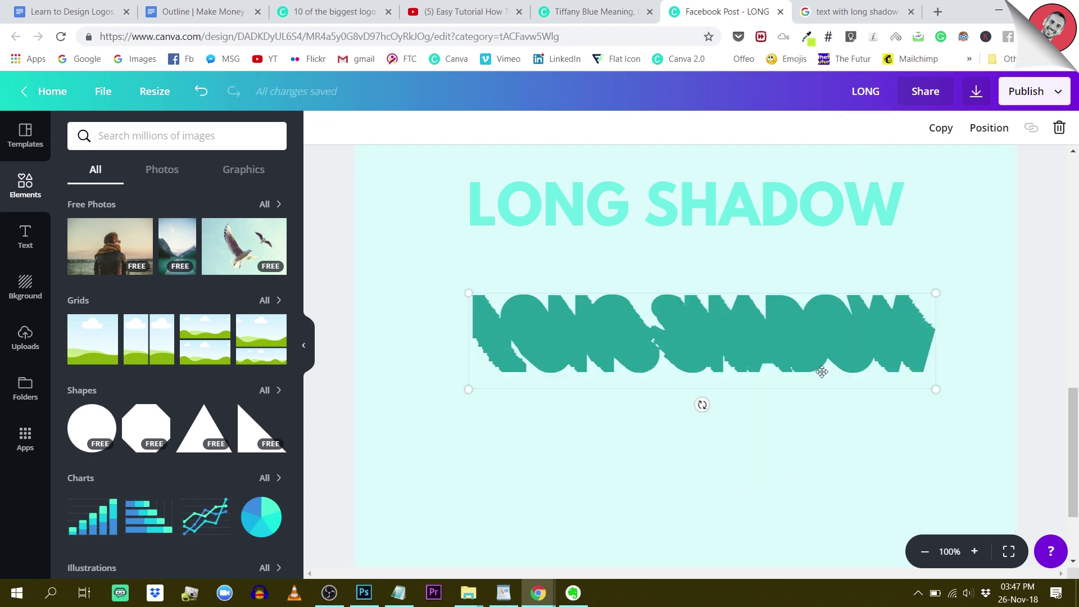
click(941, 127)
drag(722, 351, 734, 372)
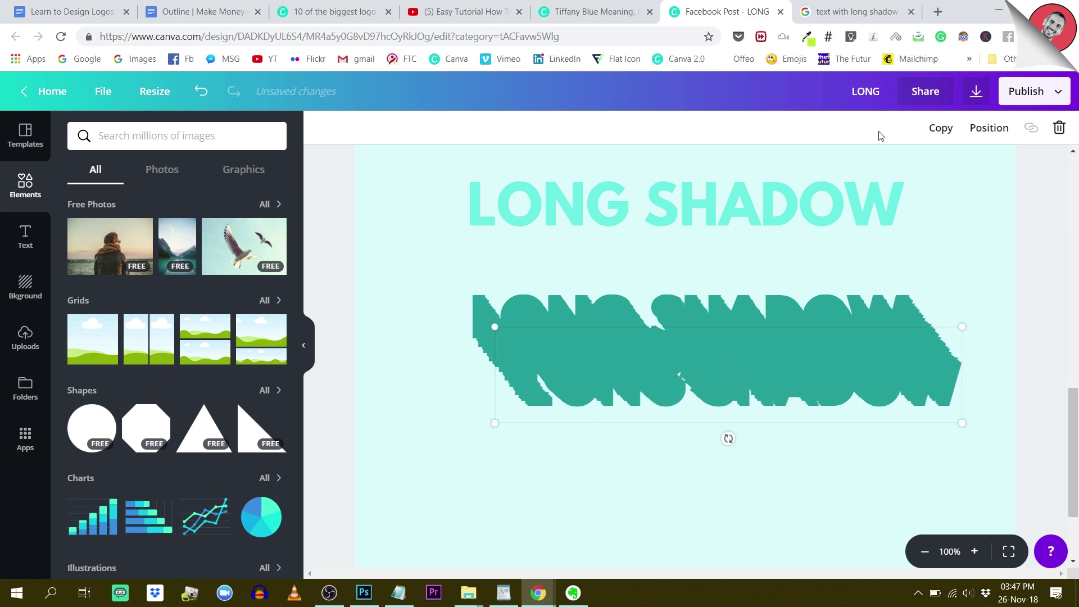
click(955, 137)
drag(815, 357, 811, 404)
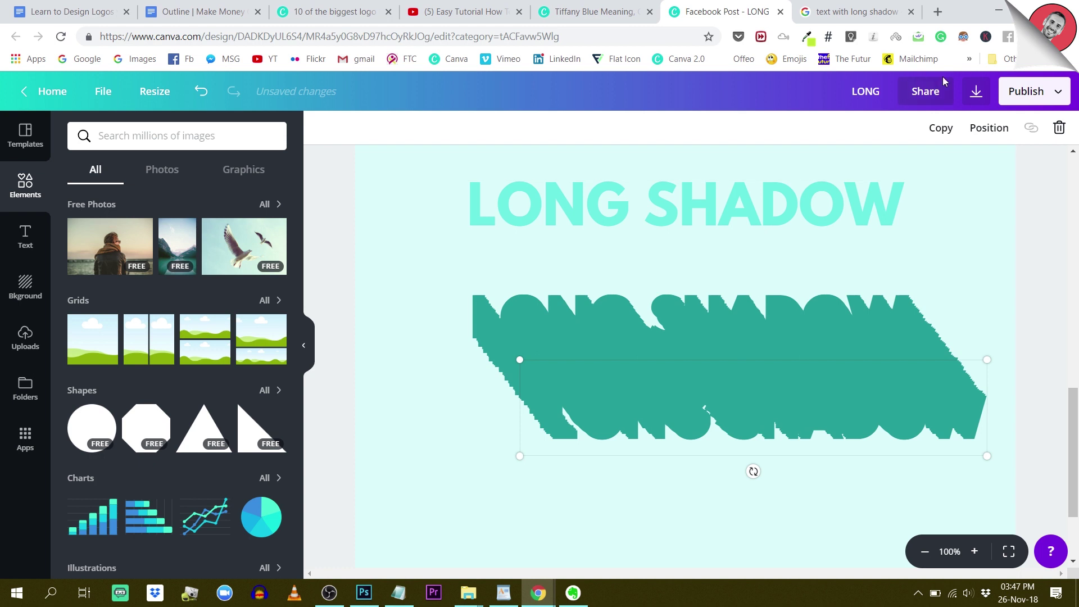
- Duplicate the selected shadow layers once more and align the copy so the shadow nearly reaches the page's right edge
click(935, 135)
scroll(877, 292, down, 1)
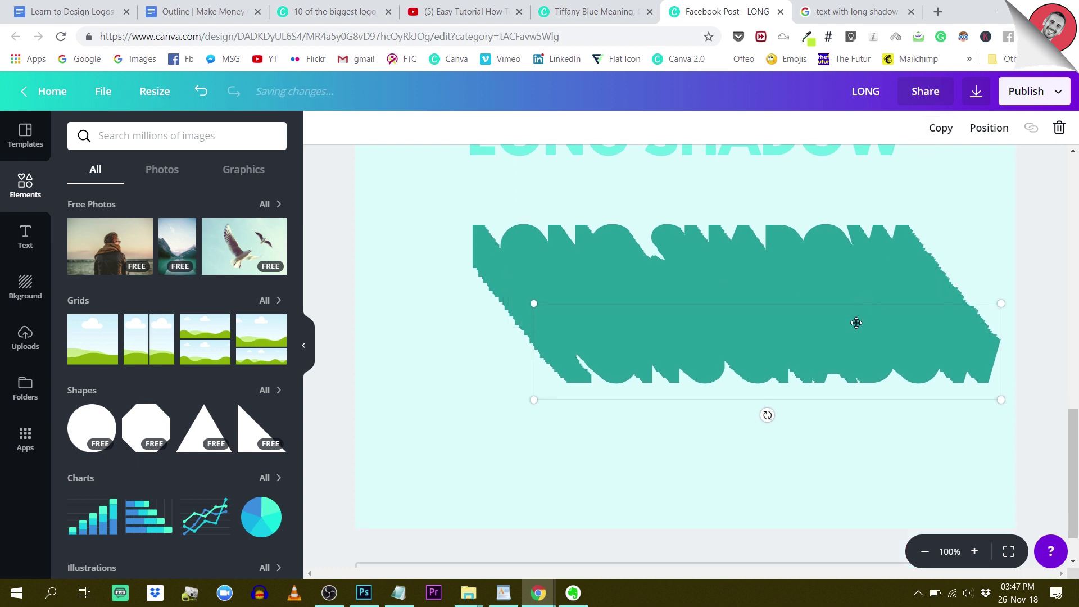
drag(850, 355, 860, 376)
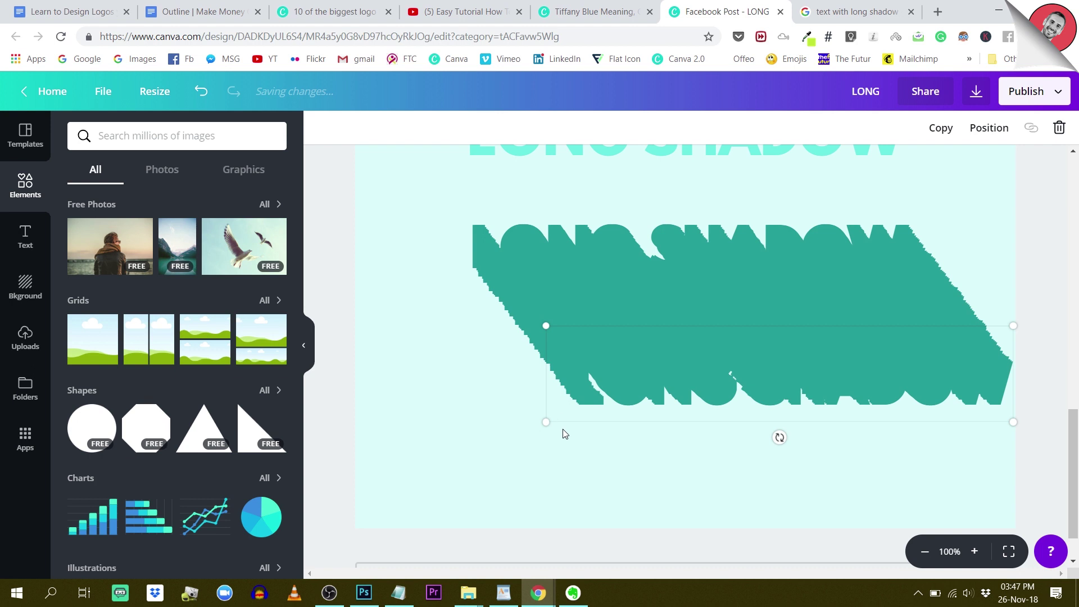
click(486, 487)
- Move the aqua LONG SHADOW text onto the upper edge of the dark green shadow and bring it to the front
scroll(514, 337, up, 2)
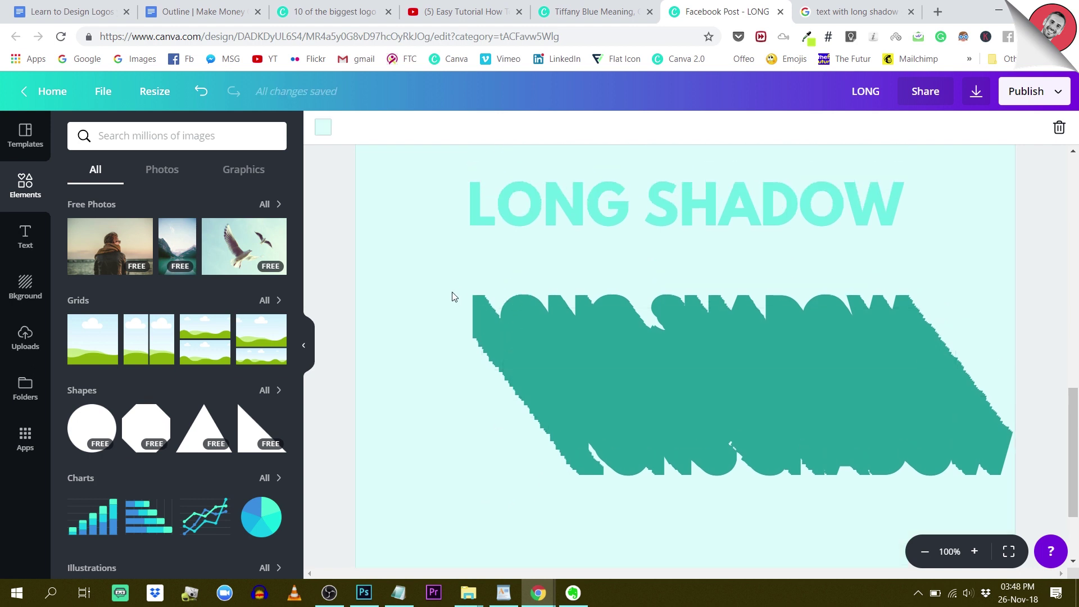
click(950, 552)
click(925, 552)
click(925, 551)
click(937, 347)
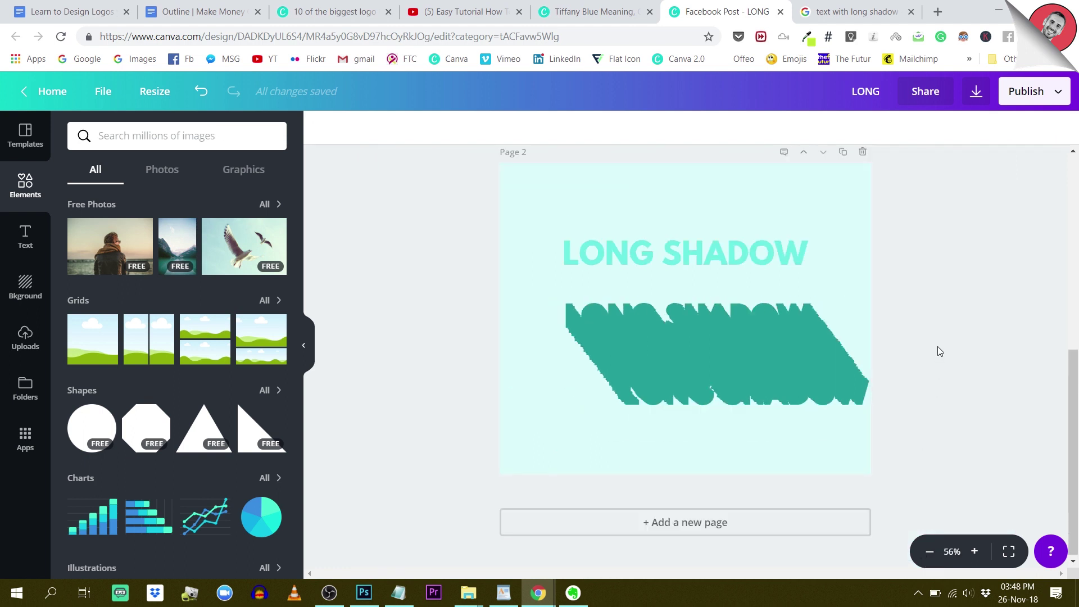
drag(733, 282, 729, 315)
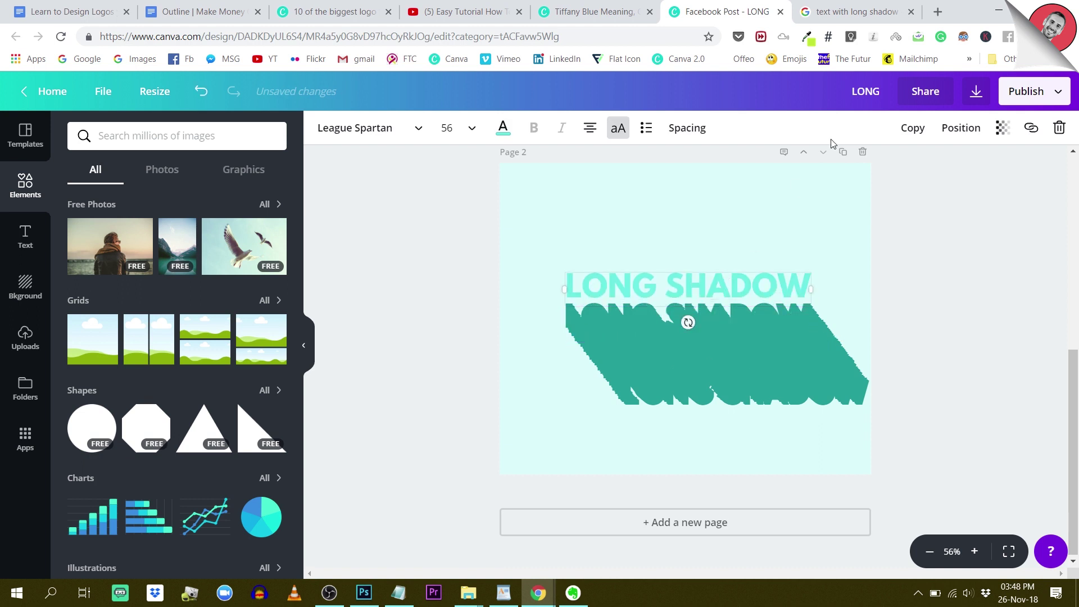
mouse_move(700, 279)
mouse_down()
mouse_move(702, 299)
mouse_move(697, 266)
mouse_up()
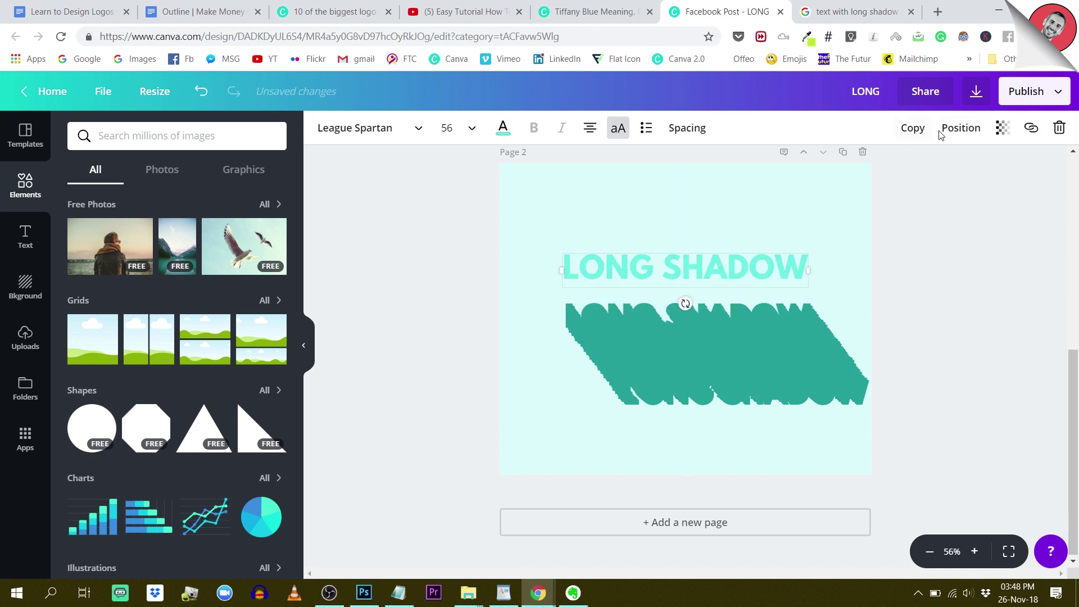
click(969, 135)
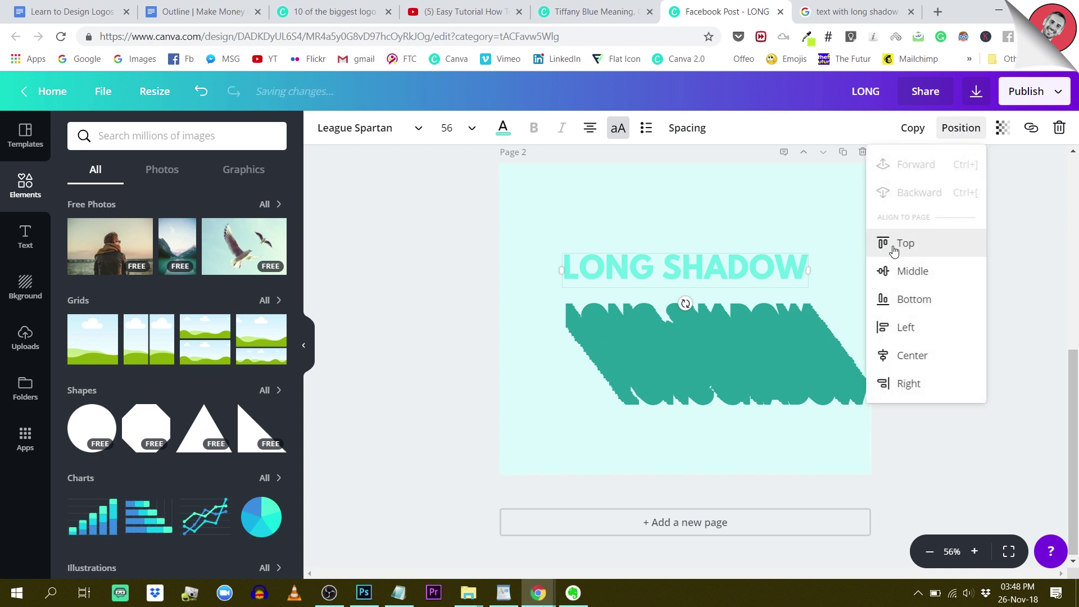
click(906, 275)
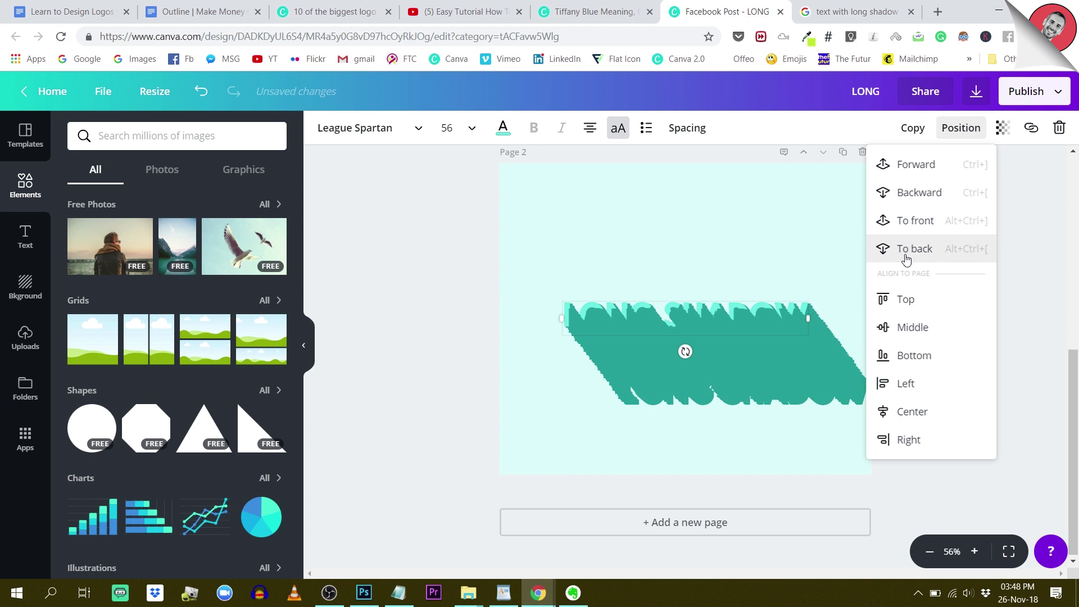
click(913, 227)
click(846, 206)
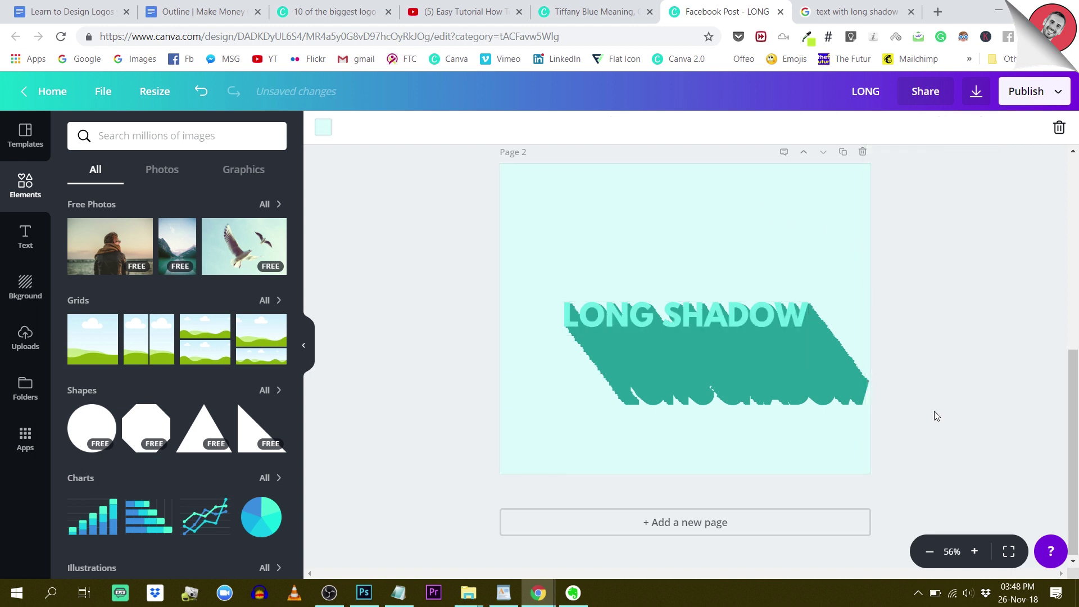
- Duplicate page 2 with the finished LONG SHADOW design
click(974, 552)
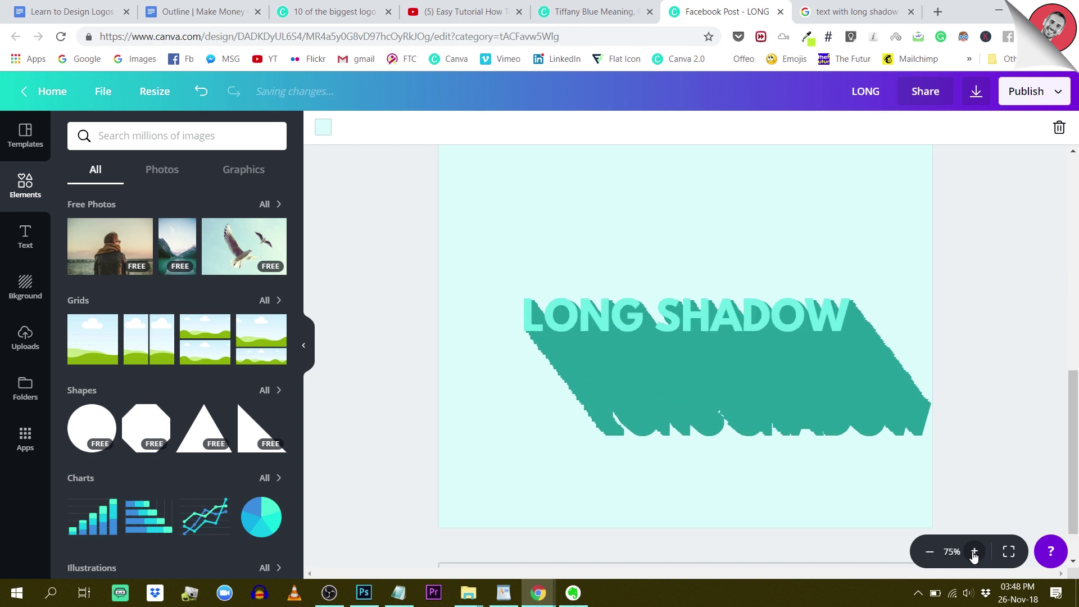
click(974, 551)
click(974, 551)
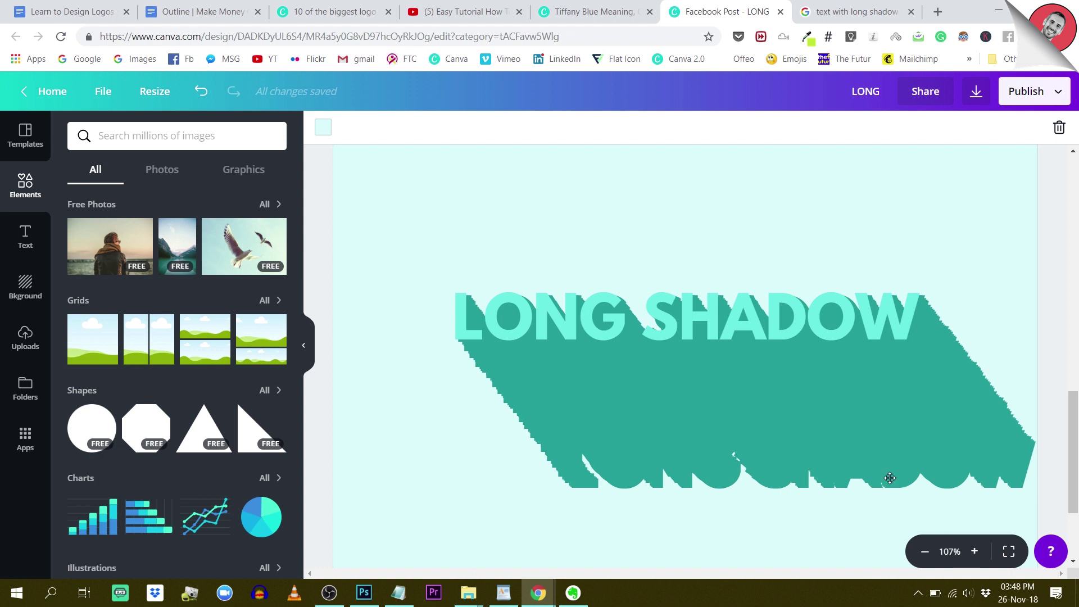
scroll(666, 243, up, 2)
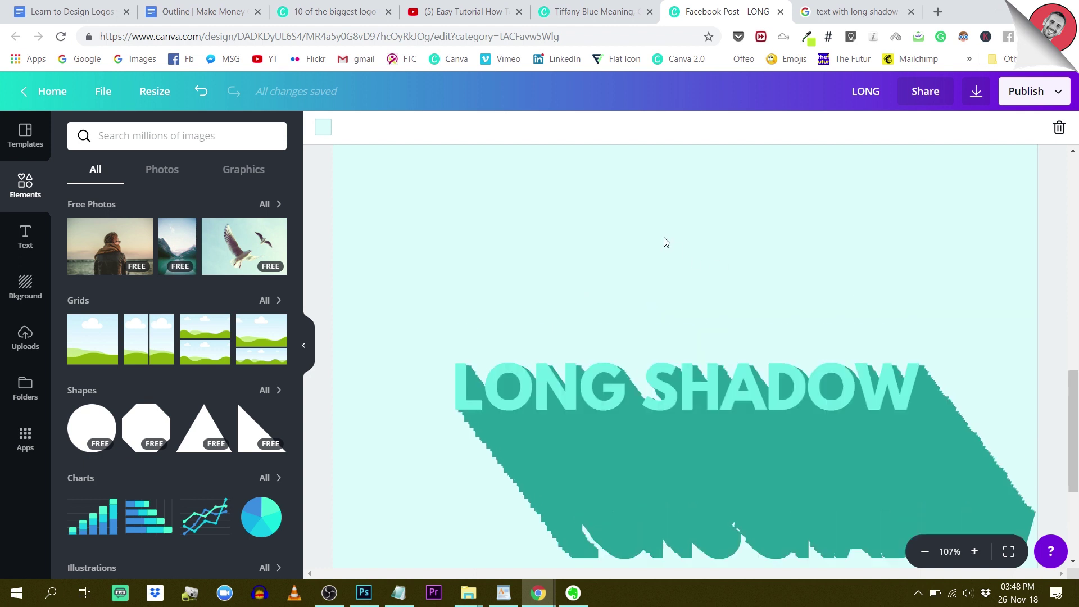
click(925, 551)
scroll(789, 280, down, 2)
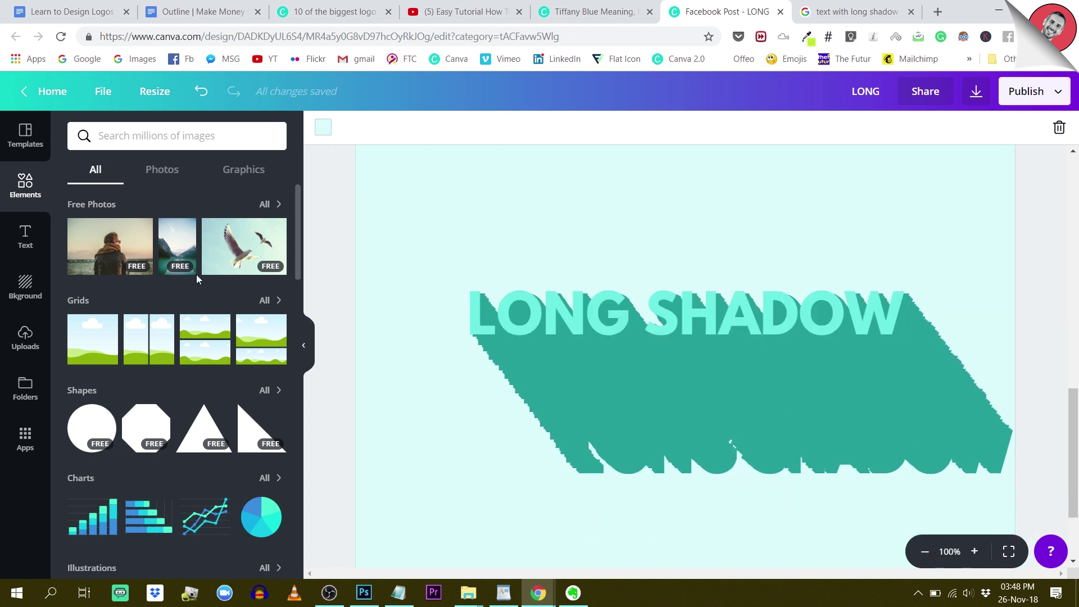
scroll(441, 255, down, 4)
scroll(483, 257, up, 2)
scroll(480, 253, up, 6)
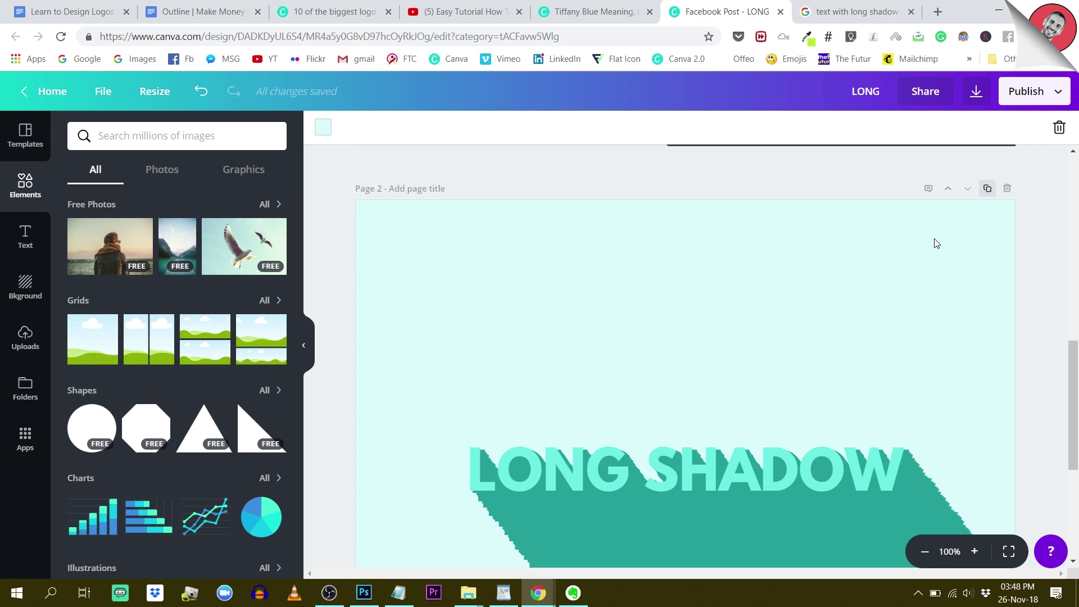
scroll(934, 241, down, 6)
scroll(916, 234, up, 1)
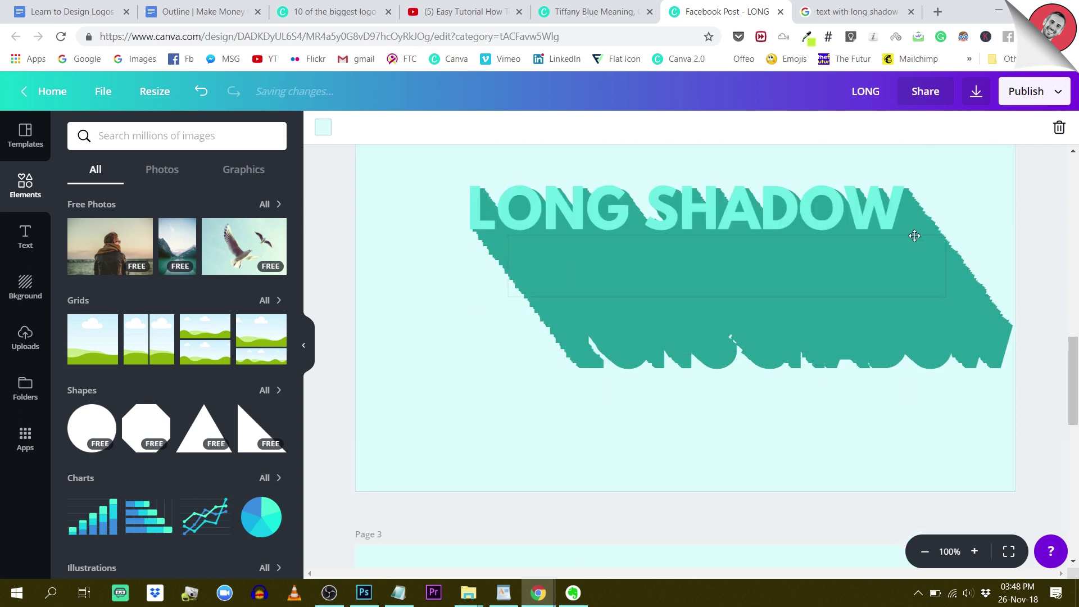
scroll(914, 235, down, 6)
- Select all the text and shadow layers on page 3 and delete them
click(924, 556)
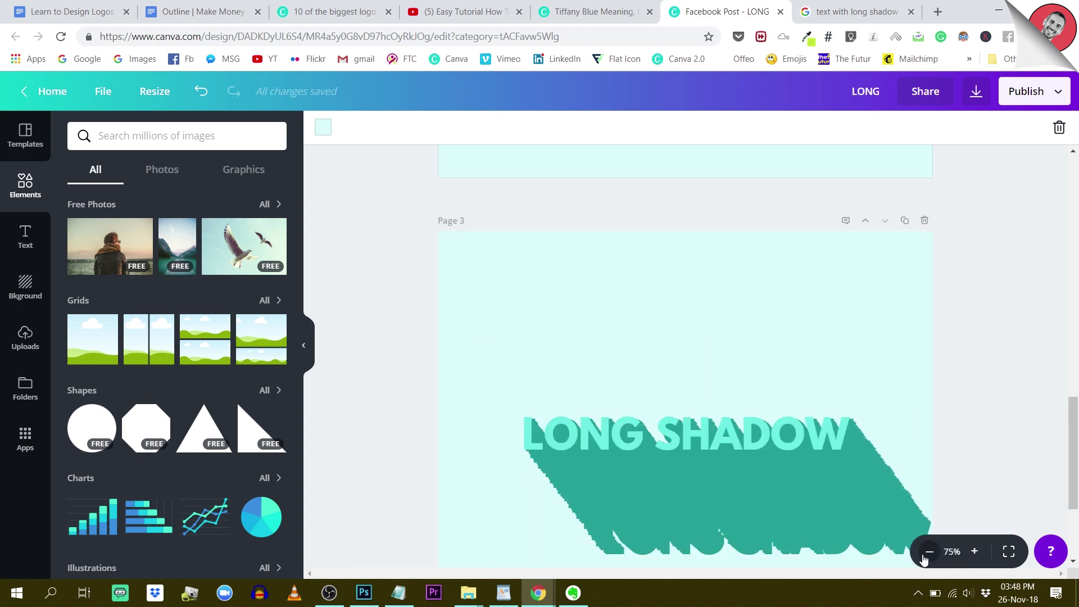
click(923, 556)
scroll(921, 369, down, 2)
drag(450, 220, 767, 415)
key(Delete)
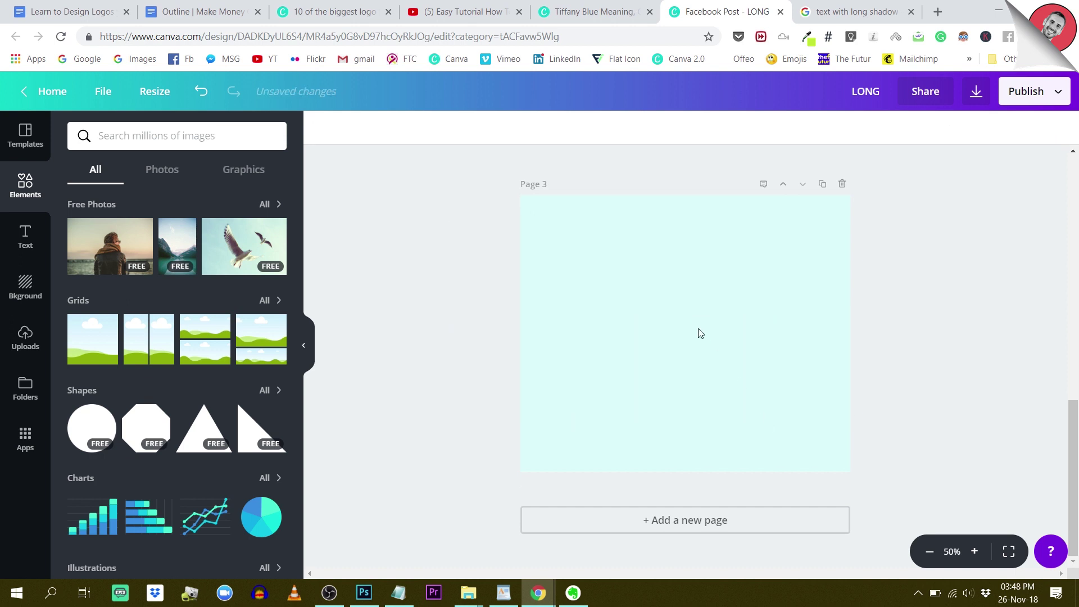
- Set the background of the empty page 3 to the shadow's dark green from the document colors
scroll(569, 261, up, 3)
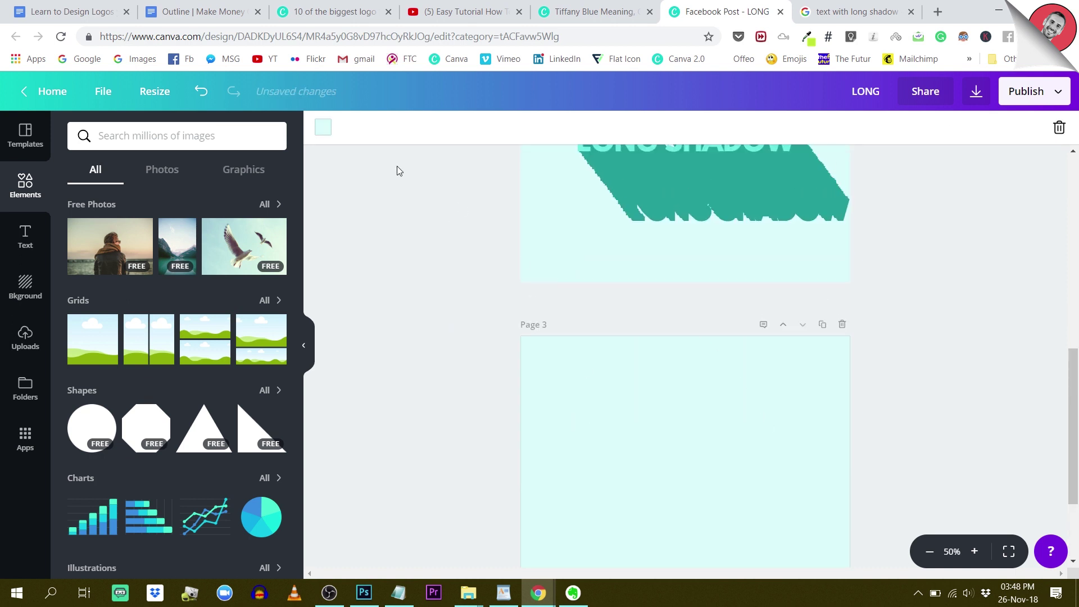
click(323, 129)
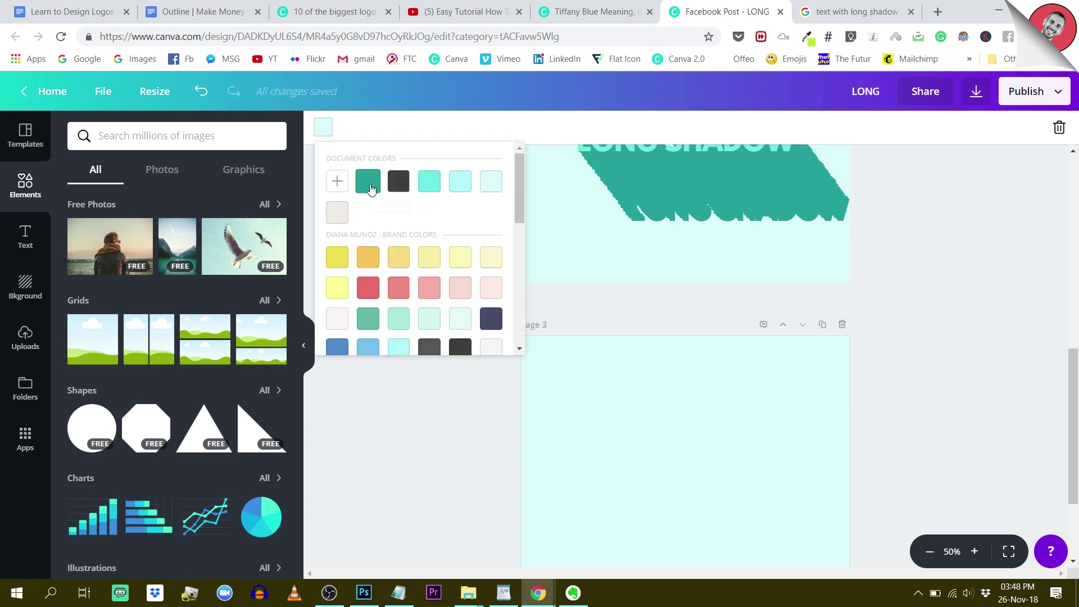
click(369, 182)
click(424, 460)
scroll(713, 395, down, 2)
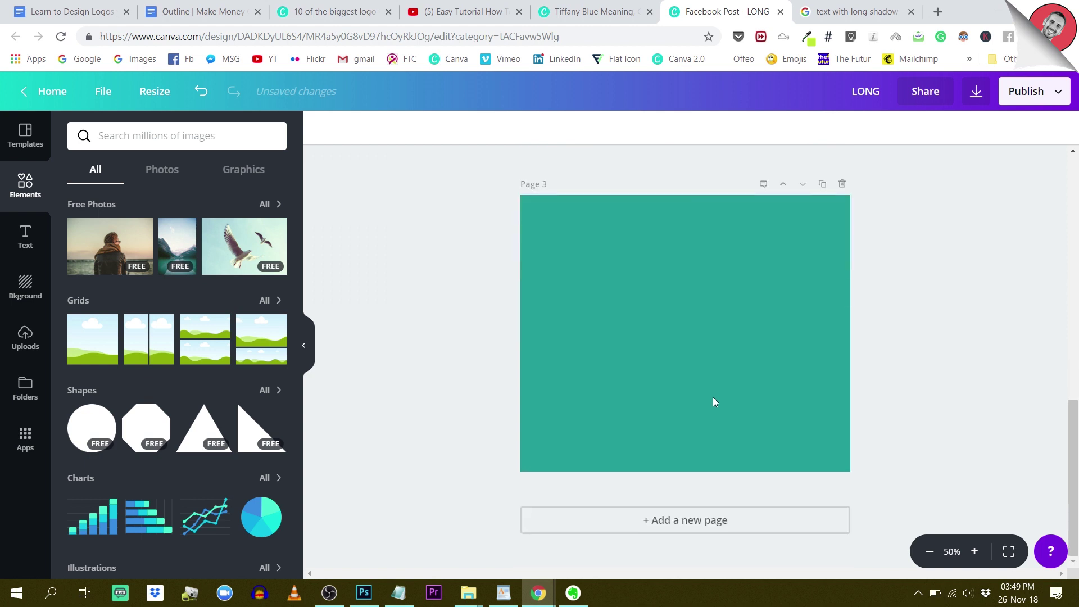
scroll(758, 210, up, 4)
scroll(697, 275, down, 4)
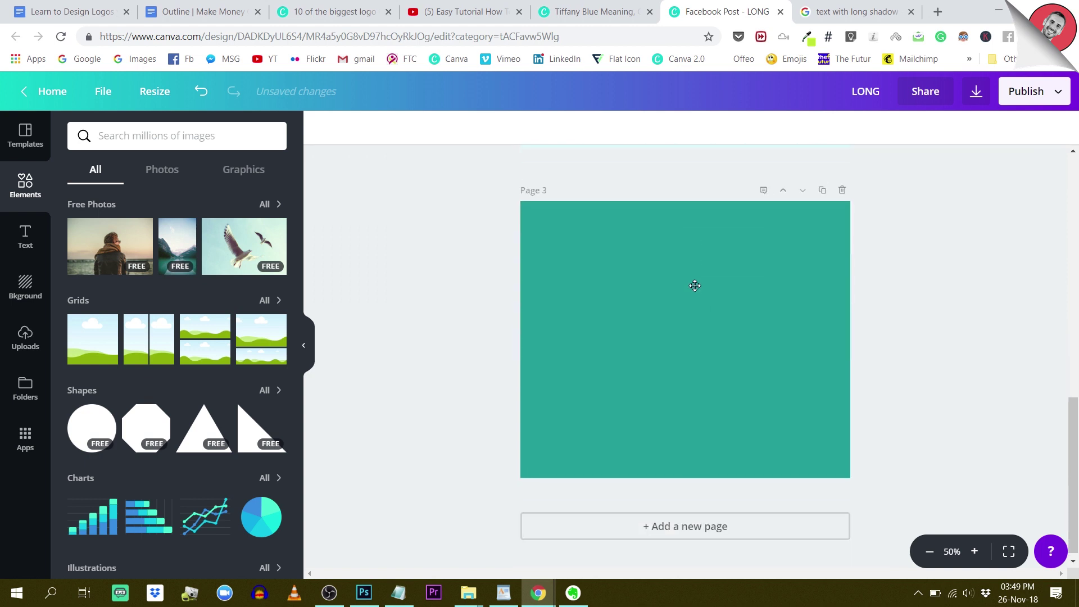
click(698, 299)
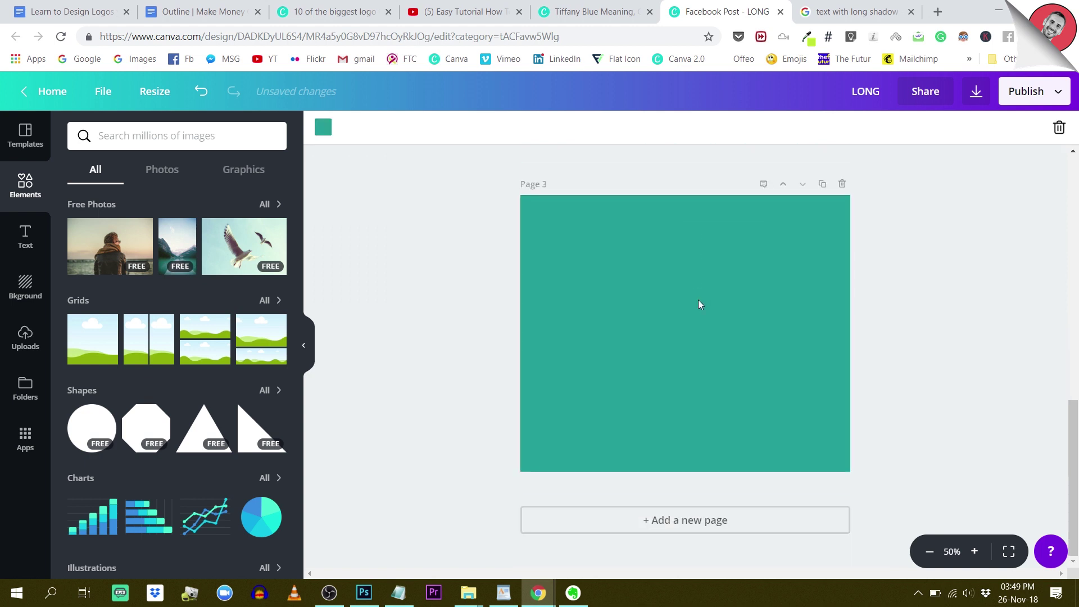
- Download only the dark green page 3 as a PNG image
click(979, 99)
click(892, 191)
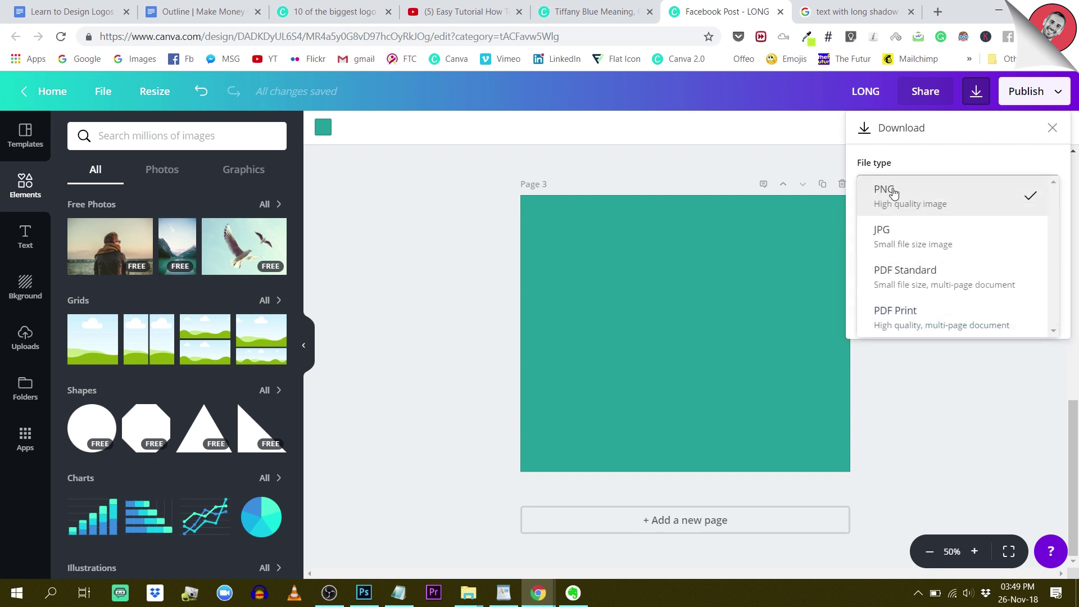
click(894, 193)
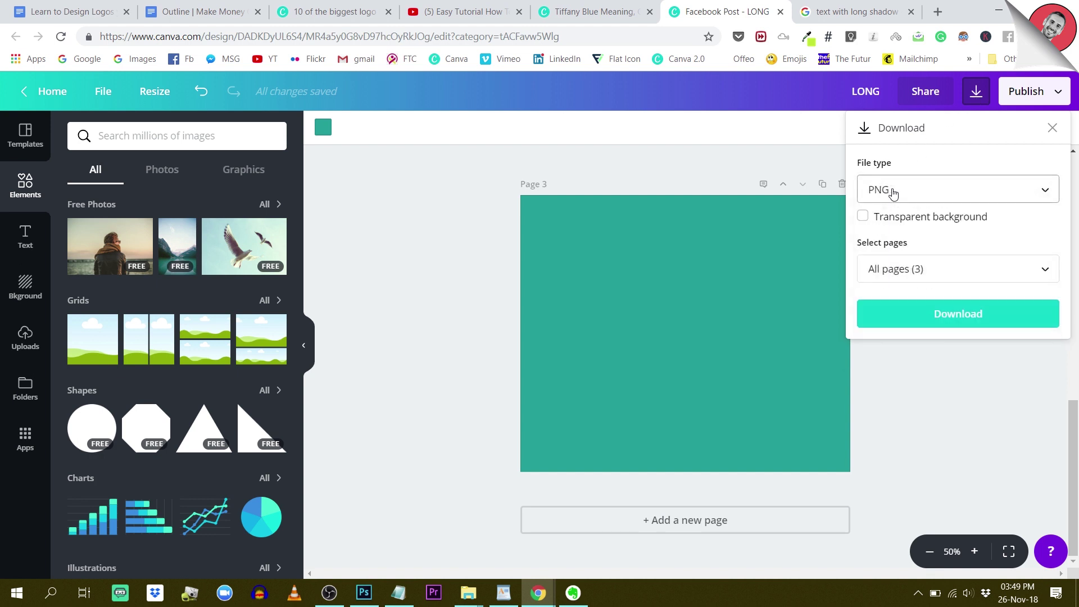
click(948, 275)
click(1043, 430)
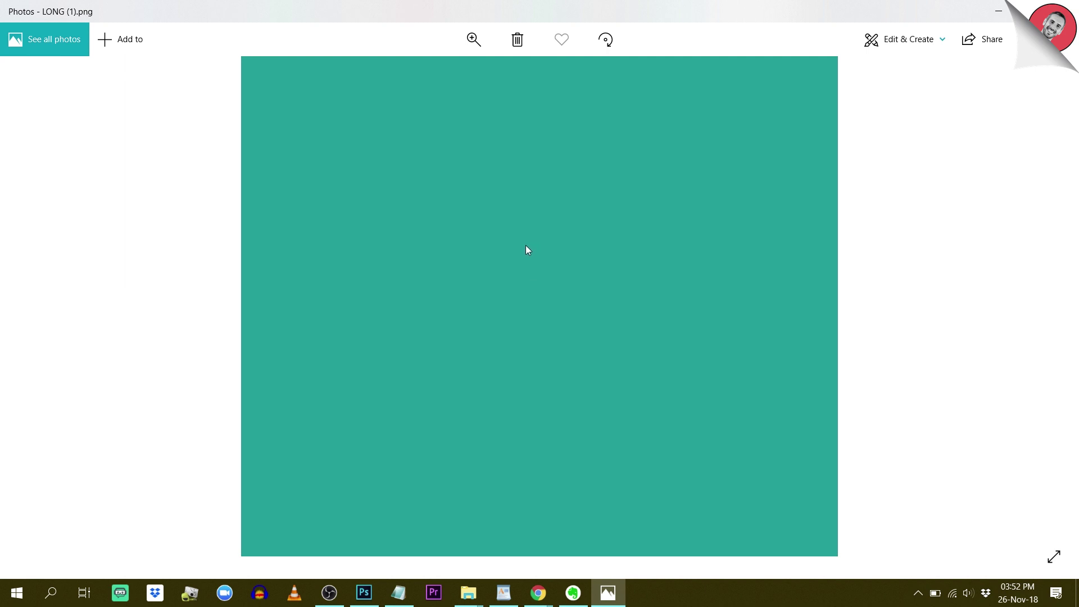
- Save a copy of the downloaded image to the Desktop as "dark green" in PNG format and close the Photos viewer
right_click(550, 125)
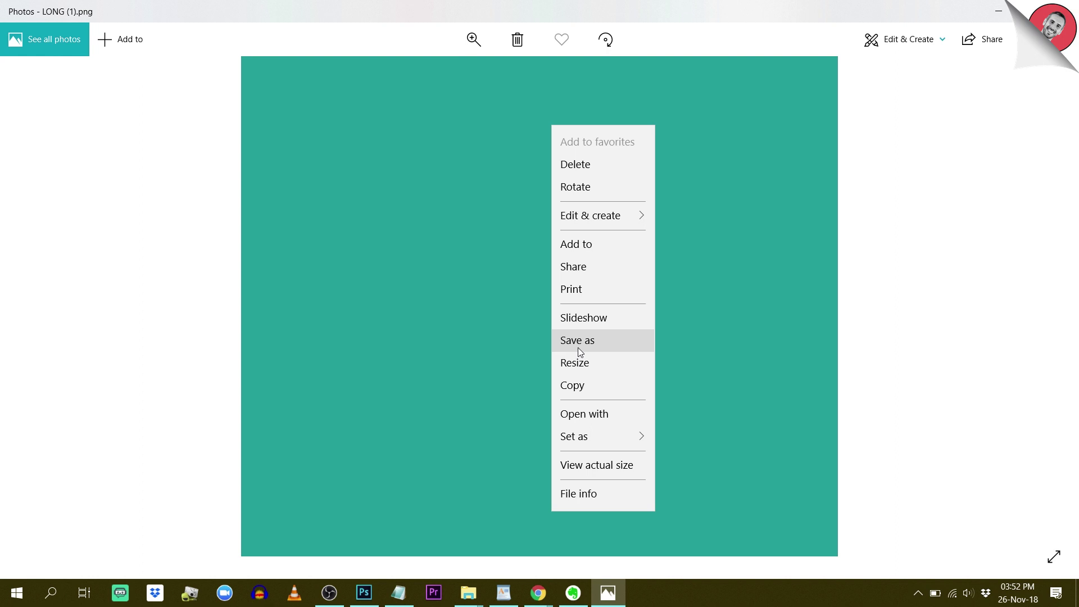
click(579, 342)
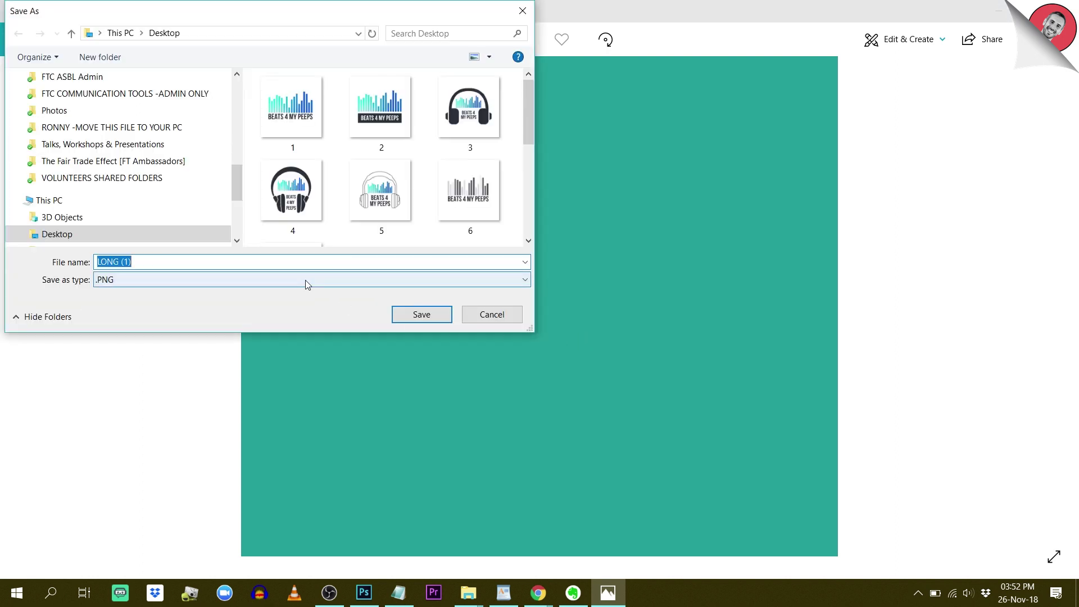
text(dark green)
key(Return)
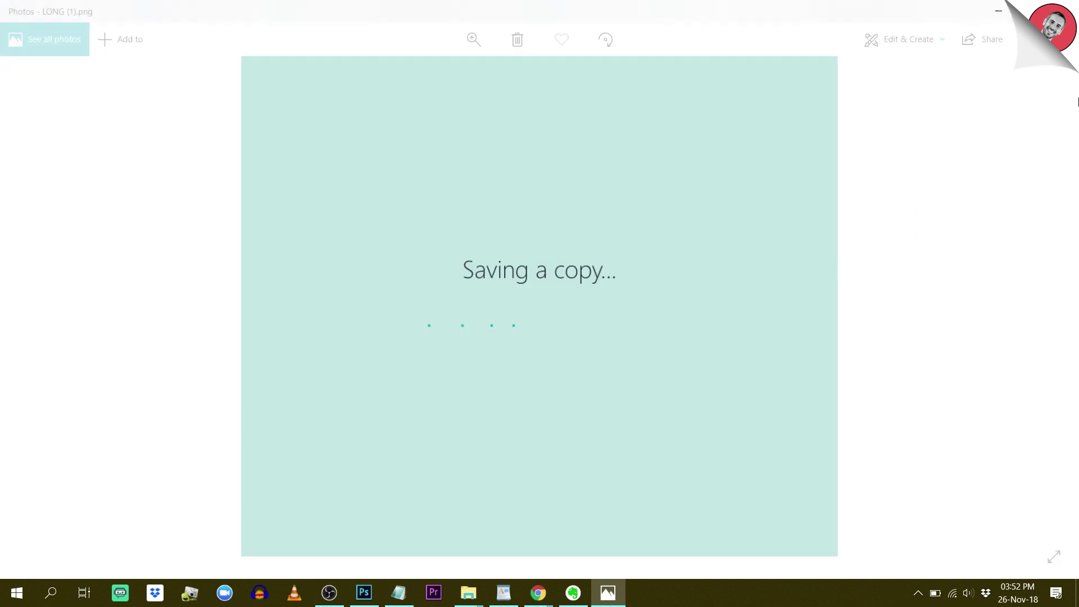
key(alt+F4)
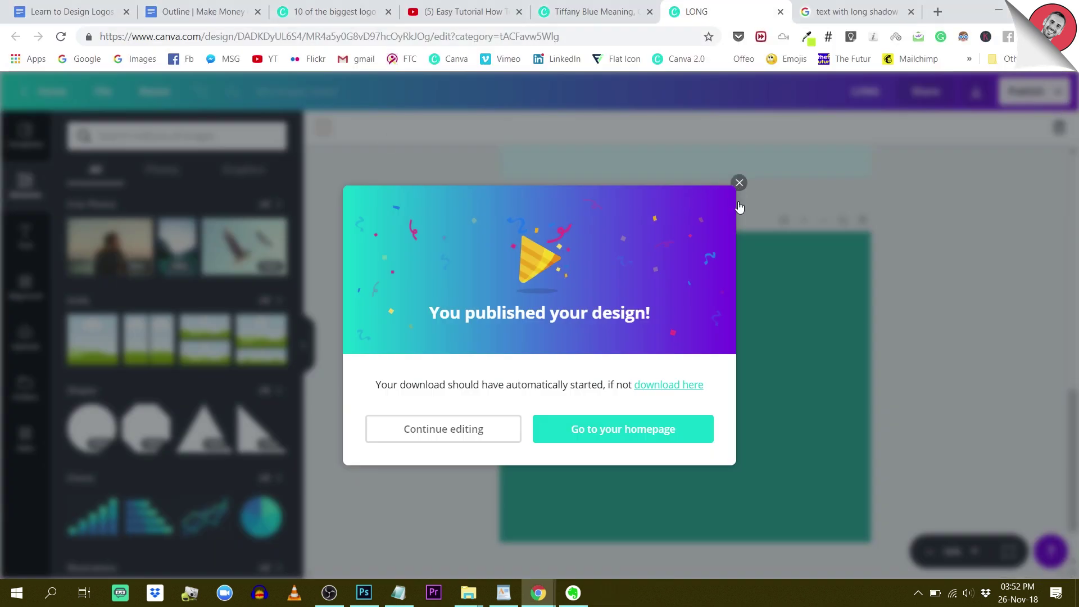
- Dismiss the published-design message in Canva and upload the dark green image from the desktop
click(736, 183)
click(1077, 593)
drag(26, 435, 508, 322)
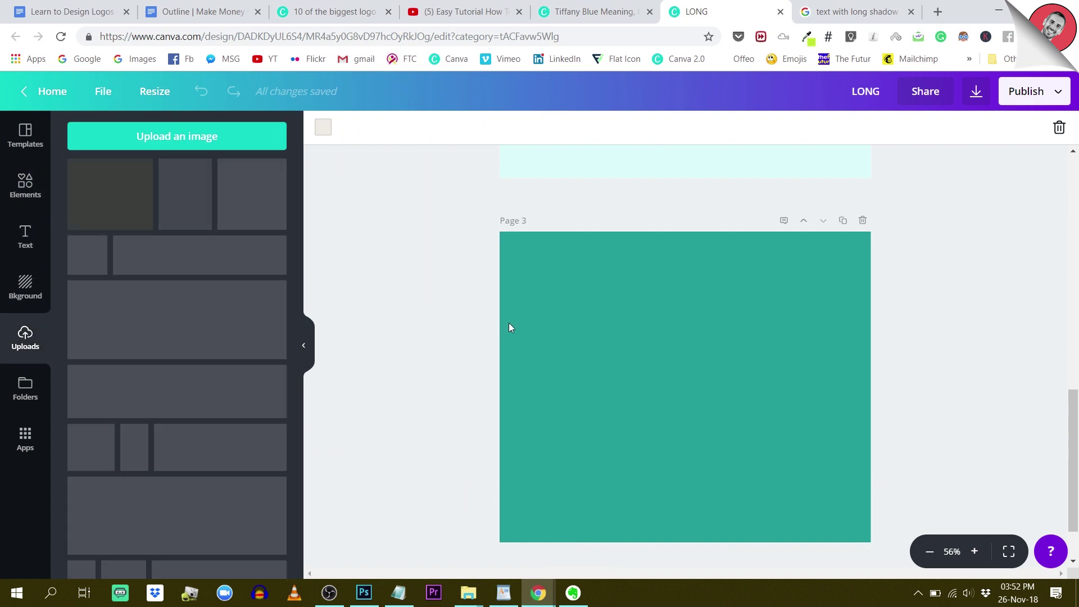
- Delete the dark green page 3 from the design
click(863, 221)
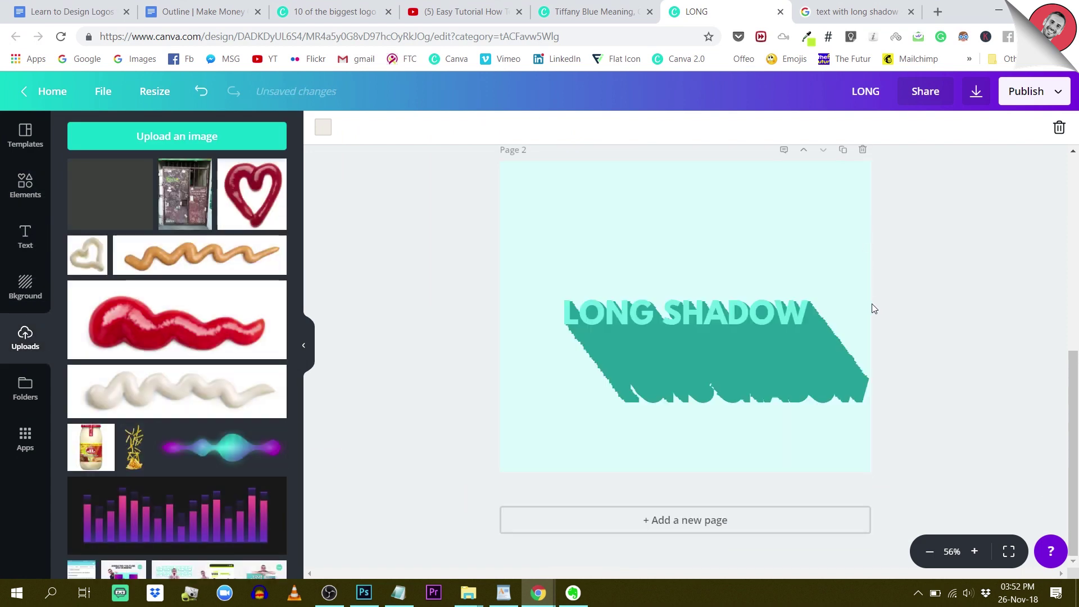
scroll(686, 264, up, 1)
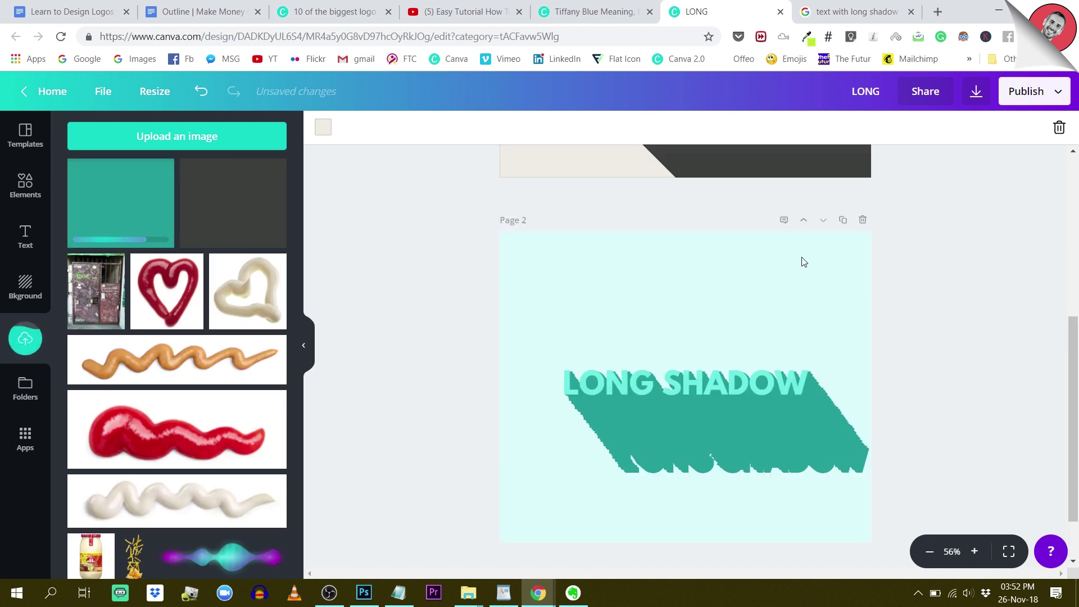
scroll(832, 288, down, 1)
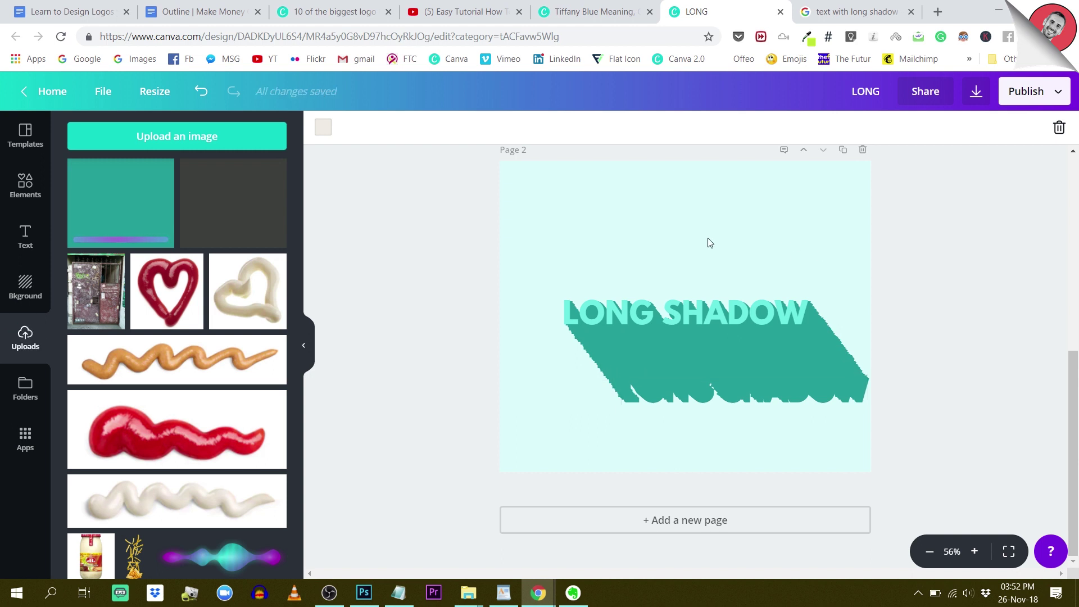
scroll(356, 225, up, 1)
- Add a single-image grid to page 2 above the text and shrink it to a thin horizontal strip about 32 high
click(26, 186)
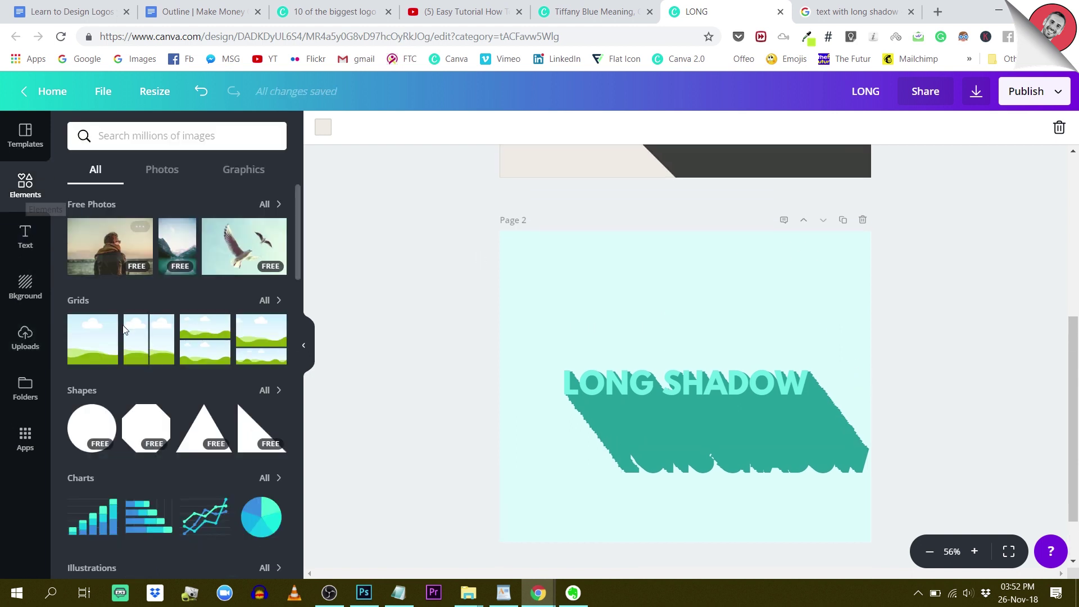
click(108, 350)
drag(682, 236, 675, 293)
drag(590, 291, 650, 269)
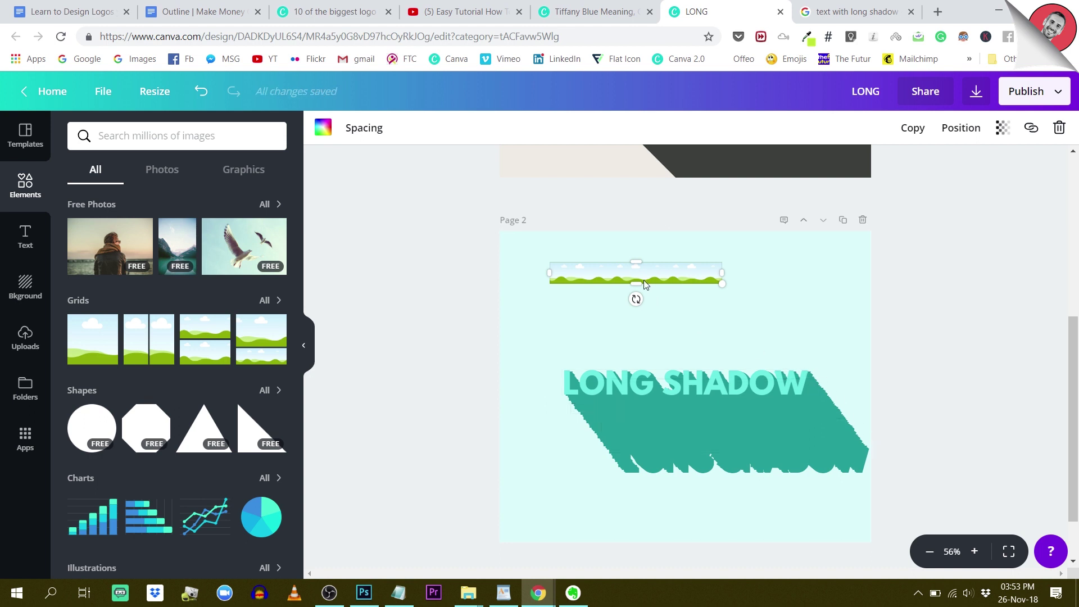
drag(637, 281, 636, 274)
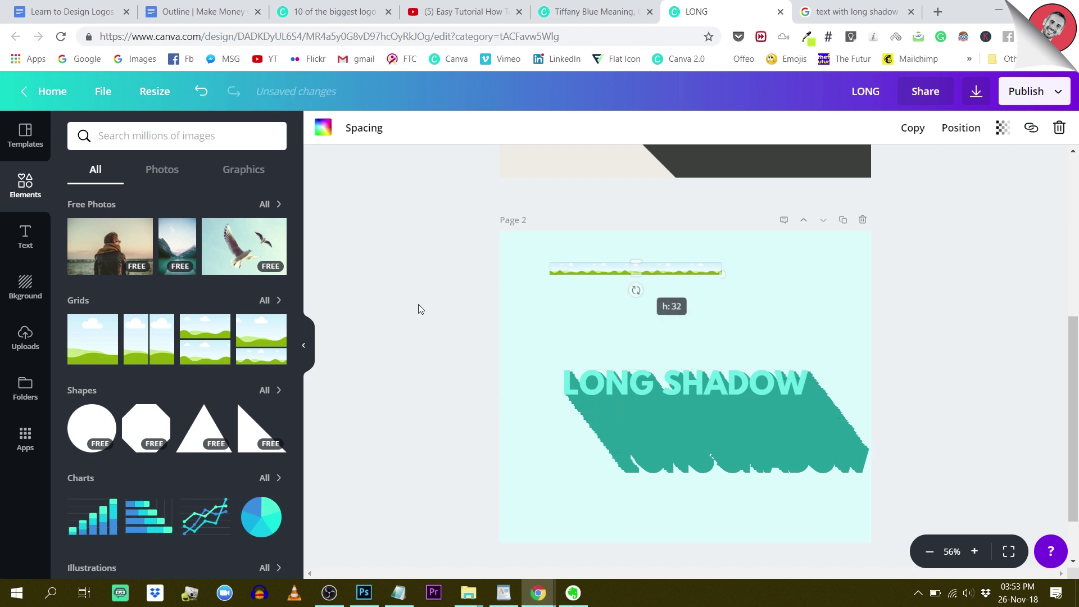
- Fill the thin grid strip with the uploaded dark green image and rotate it to slope diagonally down to the right
click(25, 336)
drag(567, 263, 374, 535)
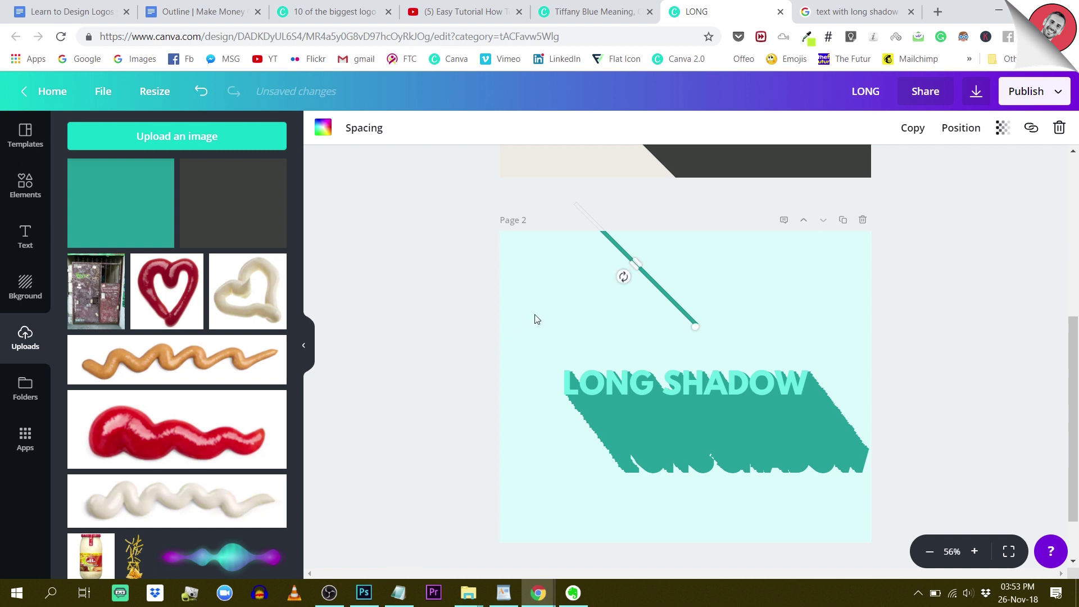
- Place the dark green strip along the shadow's left edge, starting at the lower-left corner of the L and following its slope
drag(668, 293, 512, 561)
drag(490, 546, 482, 547)
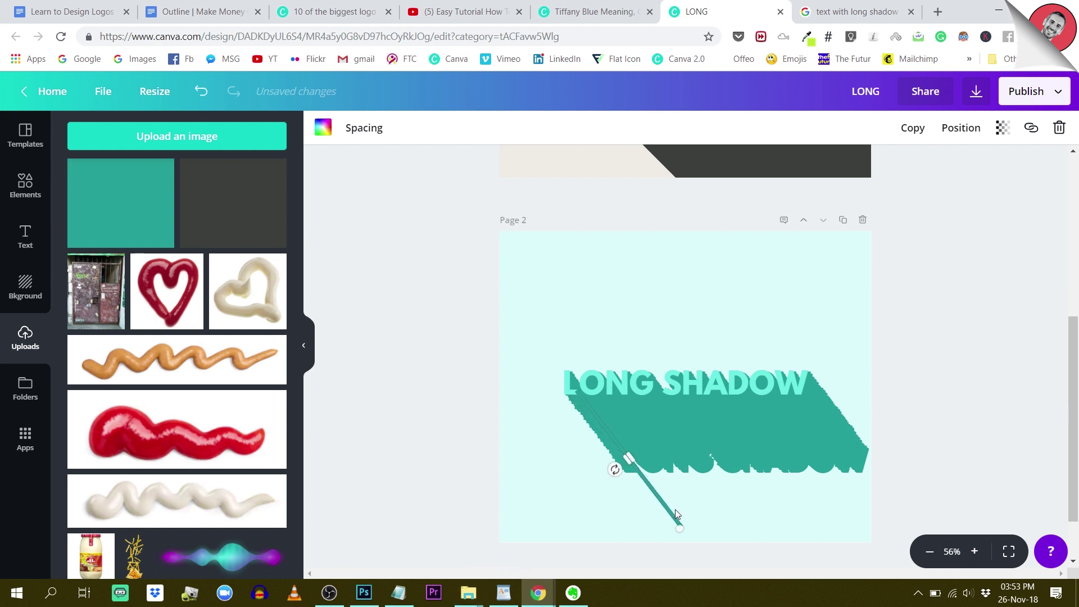
mouse_move(675, 509)
mouse_down()
mouse_move(656, 527)
mouse_move(661, 516)
mouse_up()
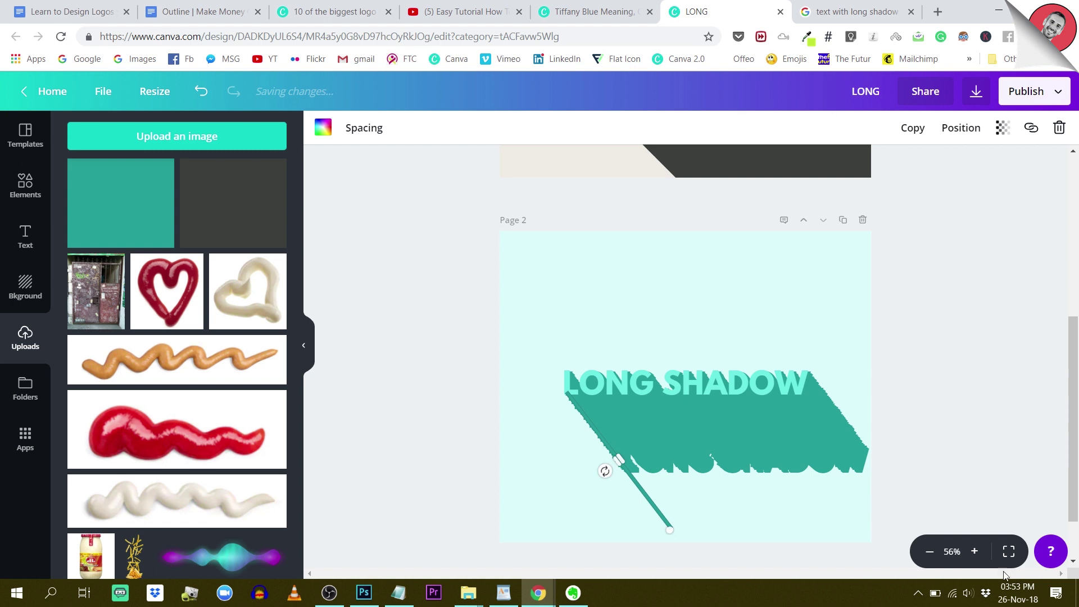
click(975, 551)
click(975, 551)
scroll(849, 315, down, 5)
scroll(840, 313, down, 3)
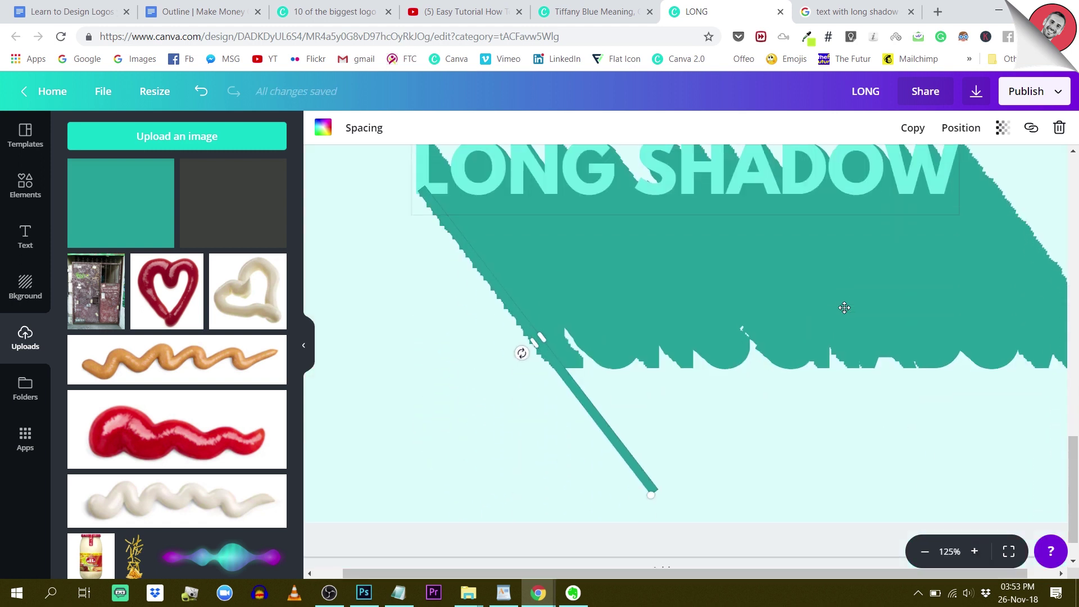
scroll(373, 332, up, 2)
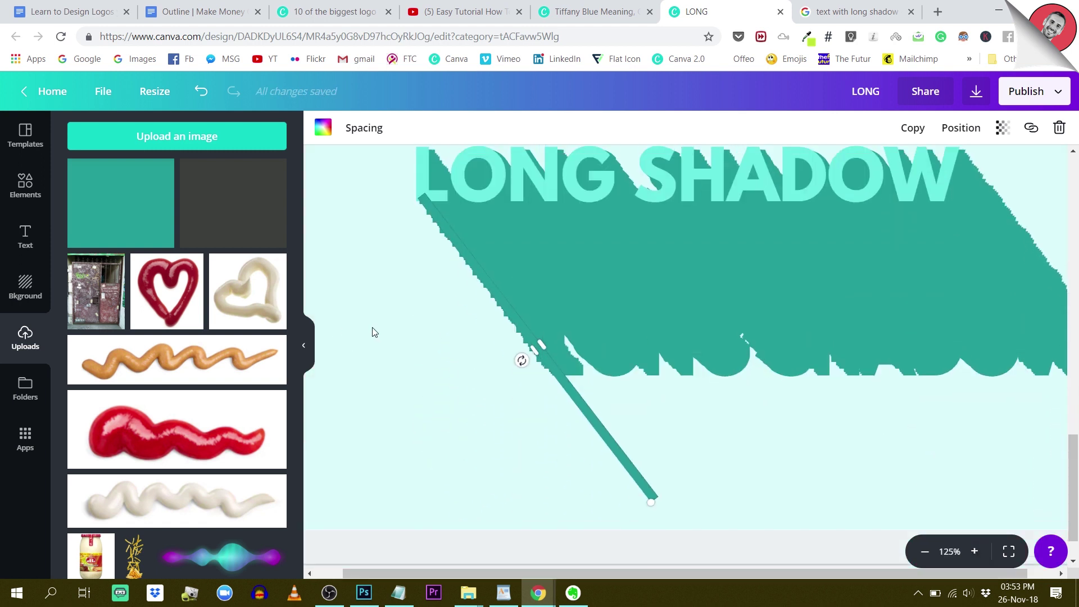
drag(634, 533, 565, 454)
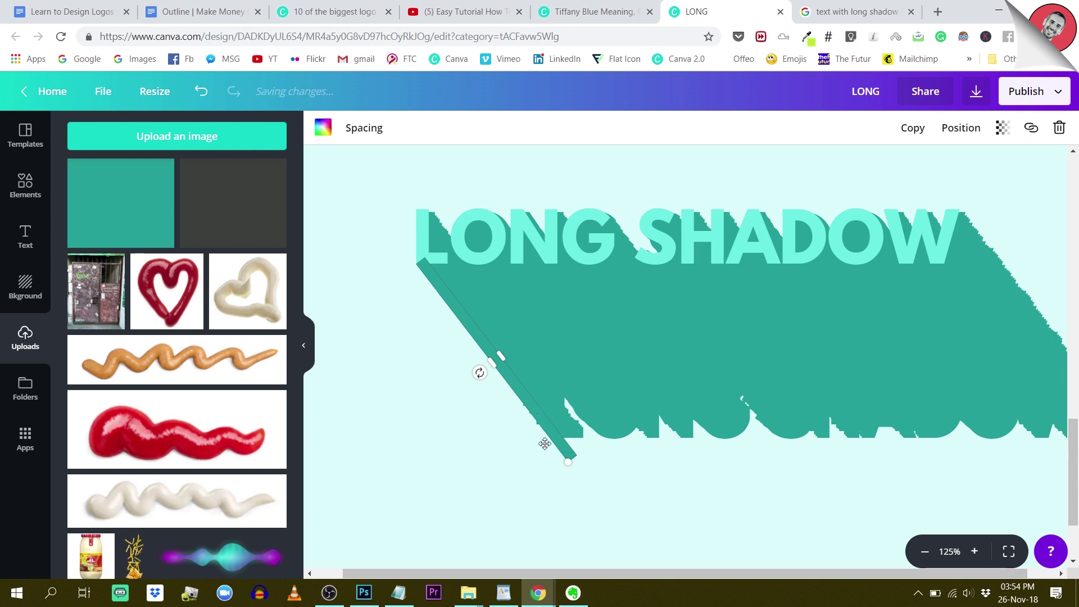
- Rotate the dark green strip until it lines up with the shadow's left edge and covers its jagged steps
drag(479, 373, 306, 587)
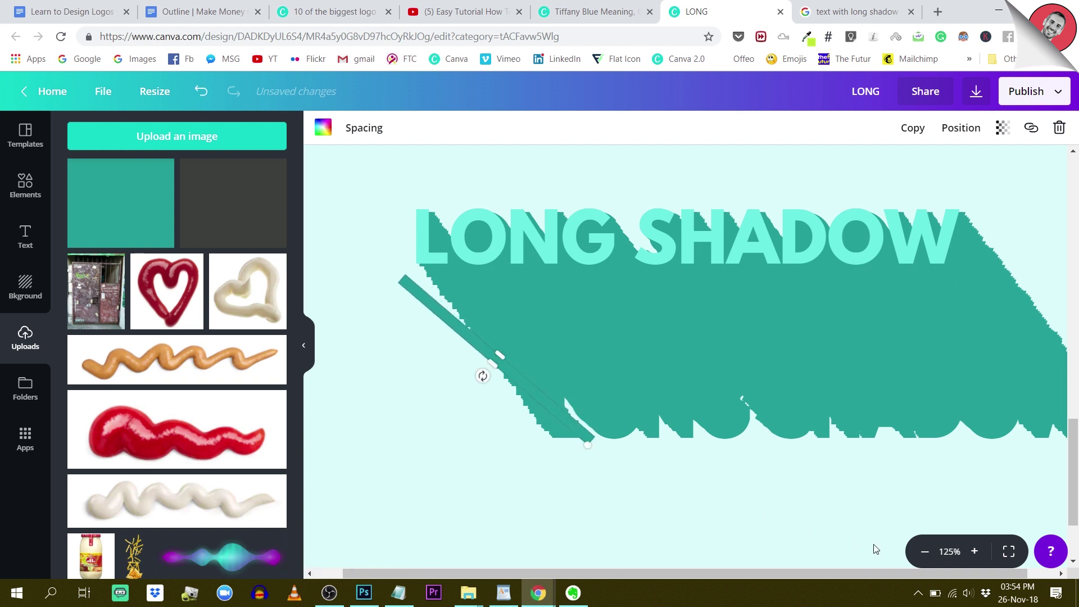
click(924, 551)
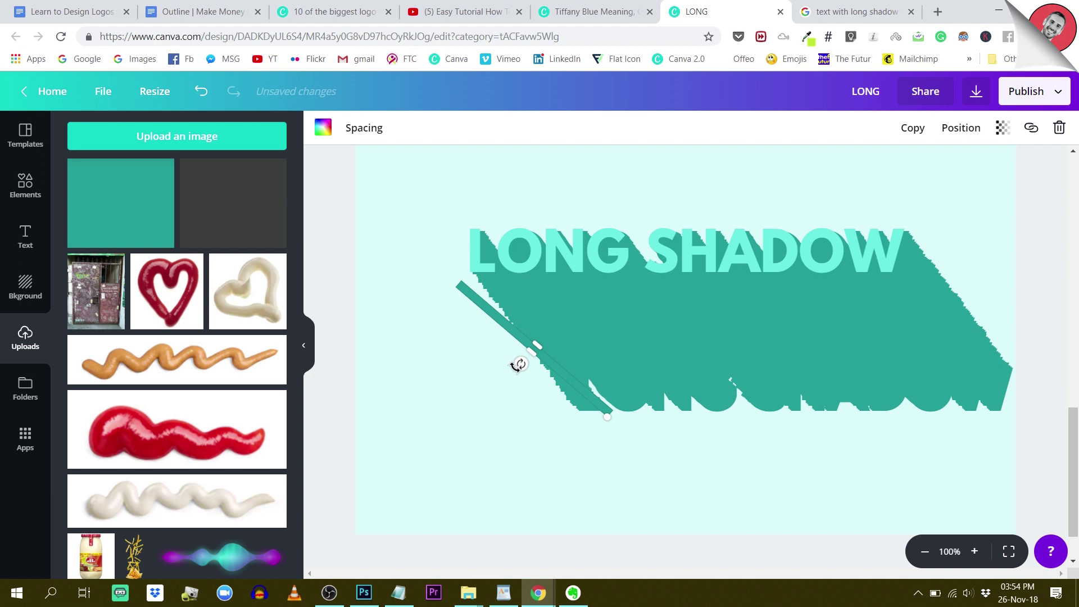
drag(521, 365, 446, 417)
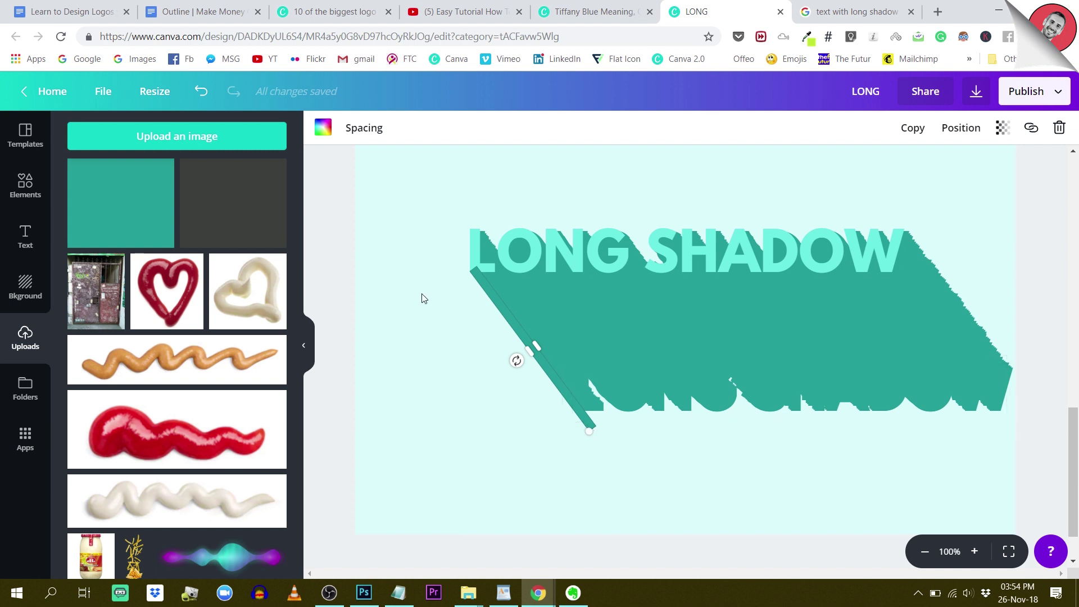
- Send the dark green strip one level backward so it sits behind the light LONG SHADOW text
click(975, 554)
click(974, 554)
click(974, 554)
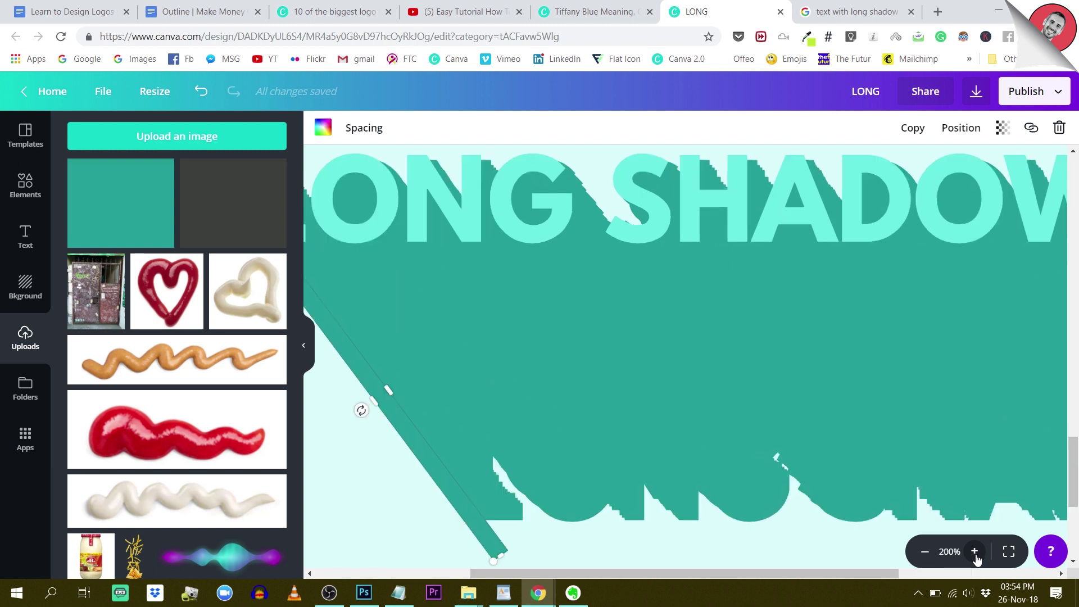
drag(868, 573, 774, 582)
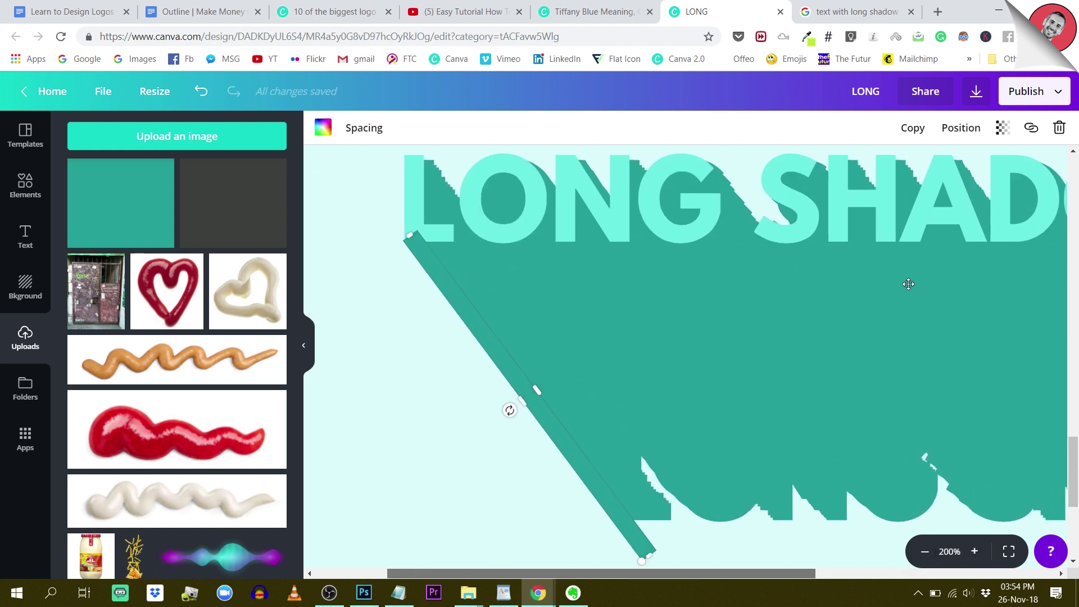
click(601, 495)
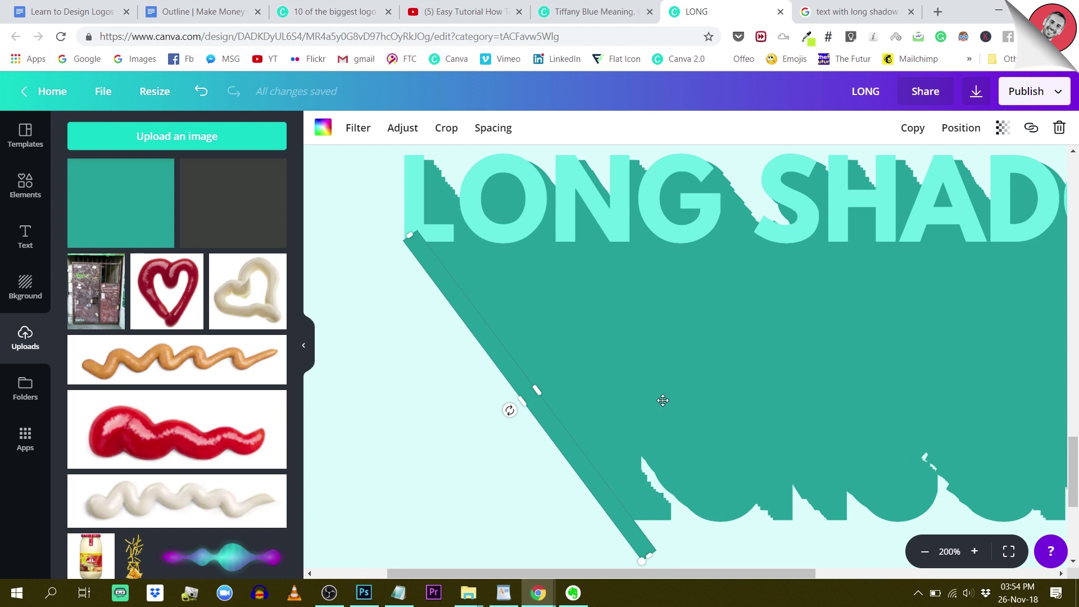
click(963, 133)
click(911, 194)
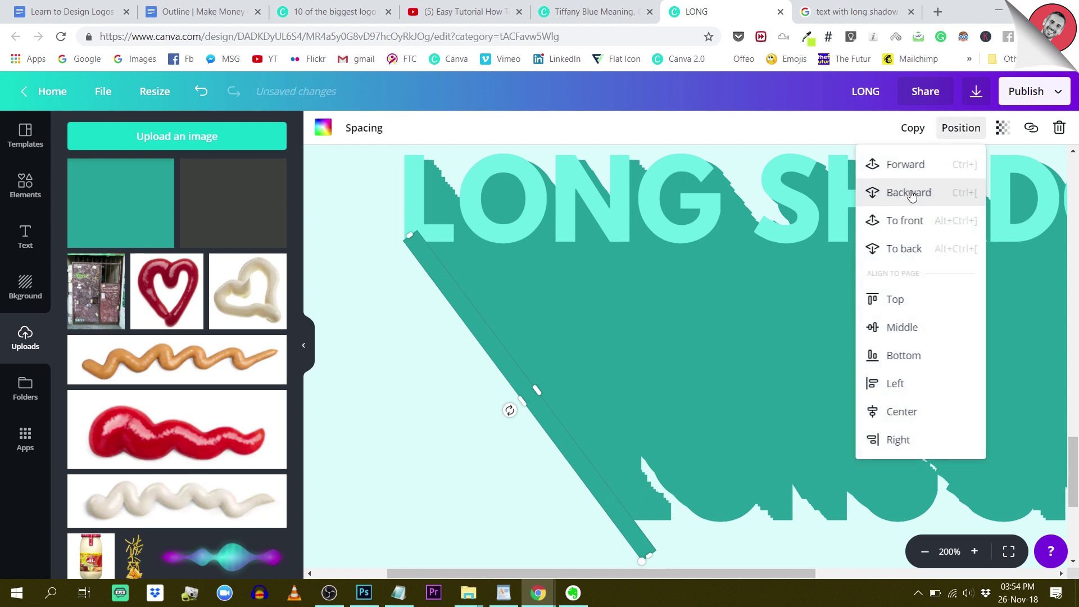
click(362, 217)
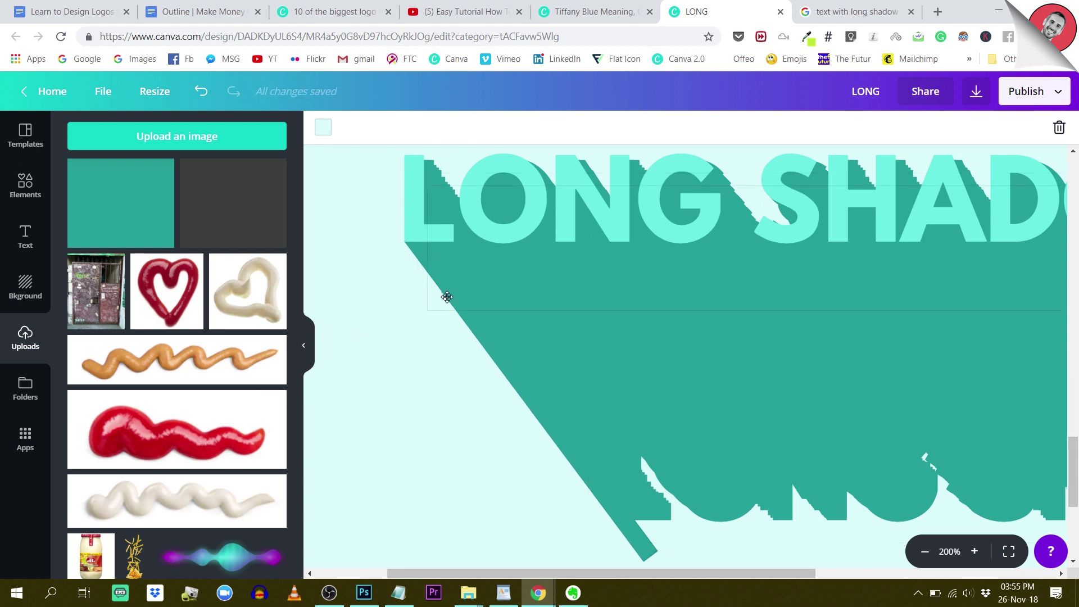
- Examine the shadow's left edge below the L up close for stray pixels sticking out past the strip
click(974, 552)
drag(520, 578, 476, 583)
click(416, 290)
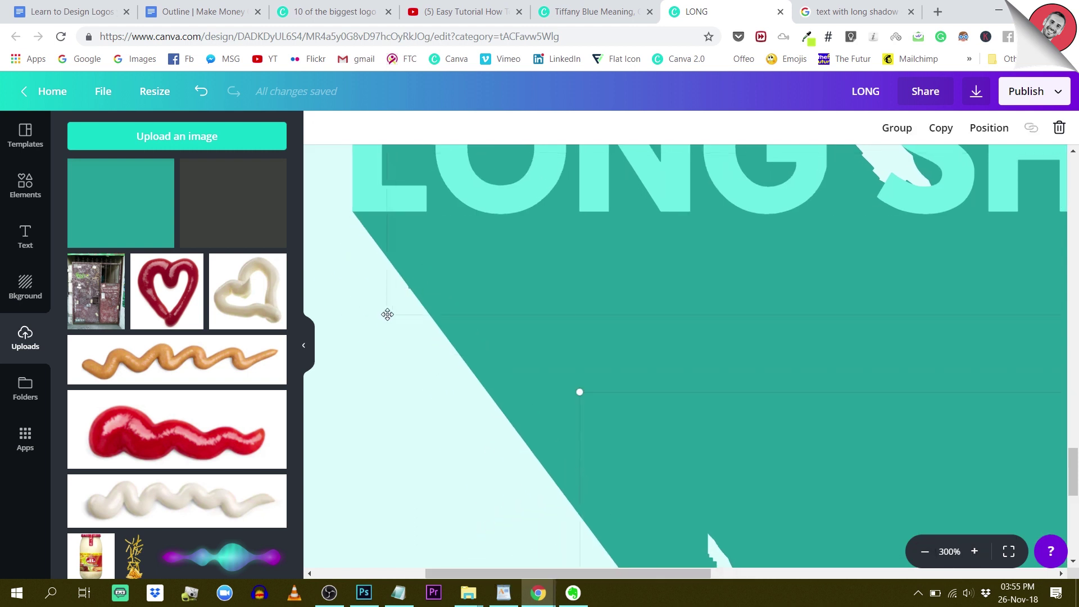
click(974, 553)
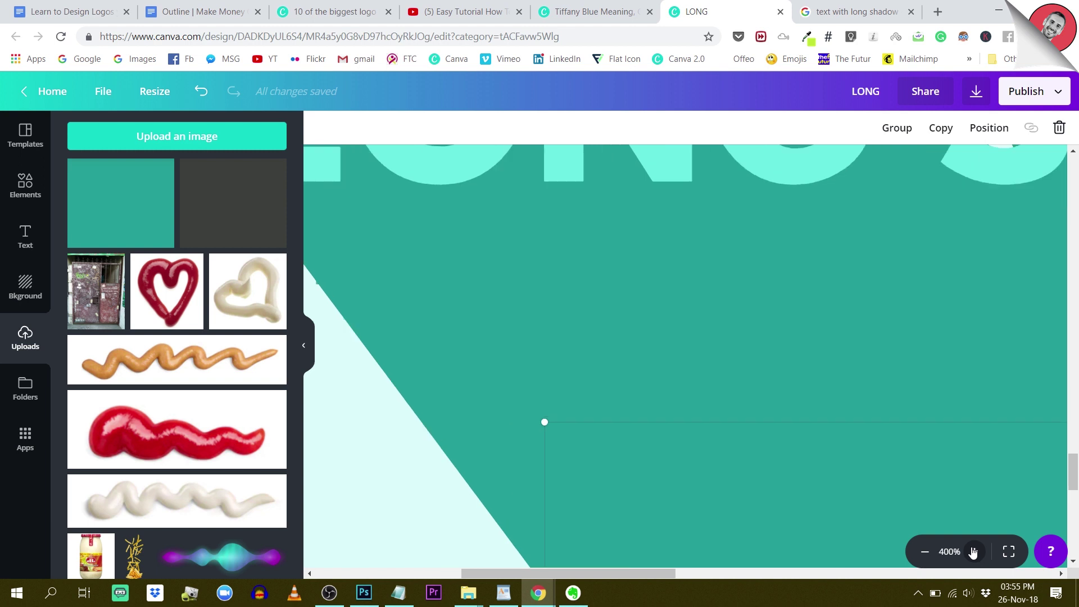
click(973, 552)
drag(597, 574, 528, 575)
click(513, 308)
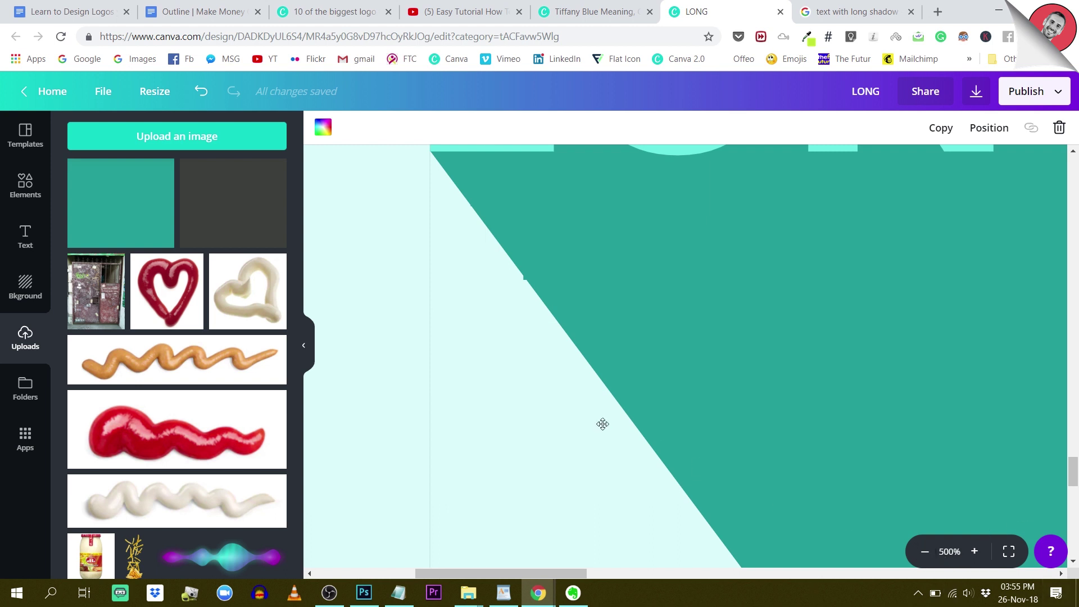
click(925, 553)
click(924, 552)
click(924, 552)
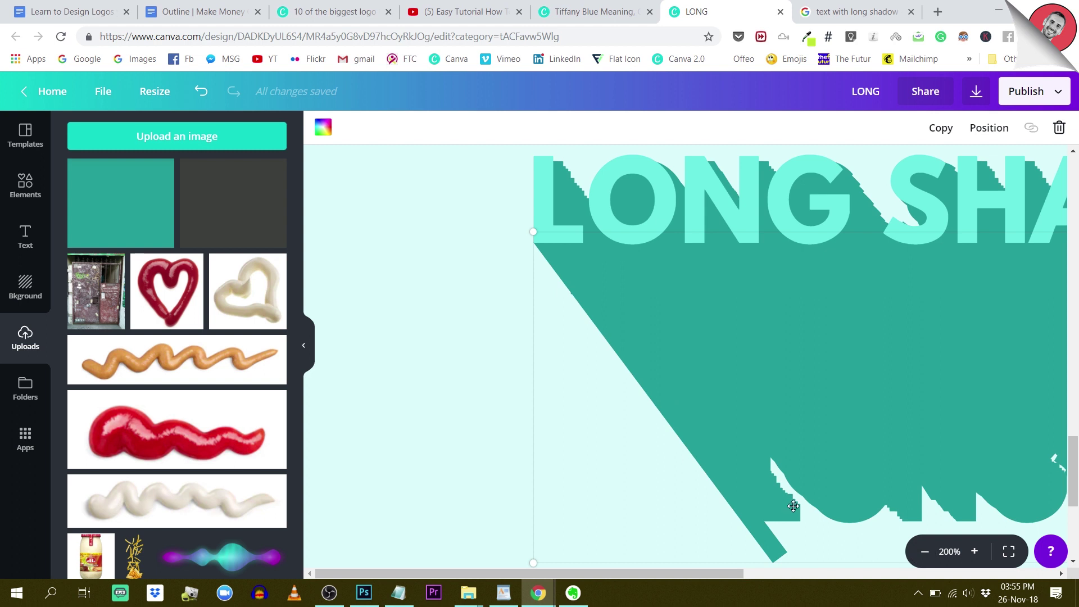
click(450, 373)
scroll(777, 399, up, 3)
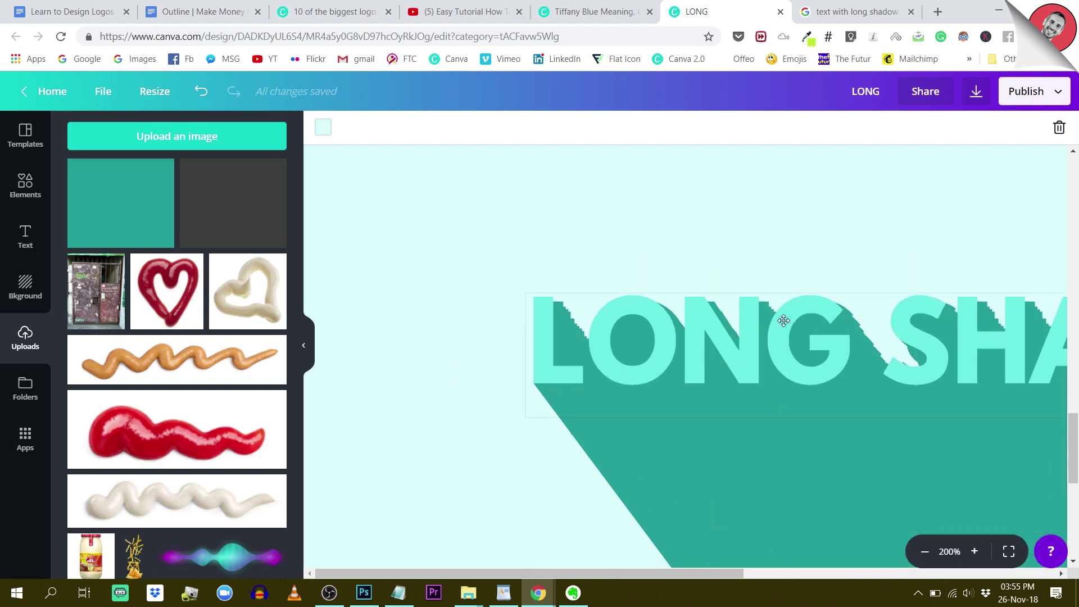
scroll(792, 318, down, 2)
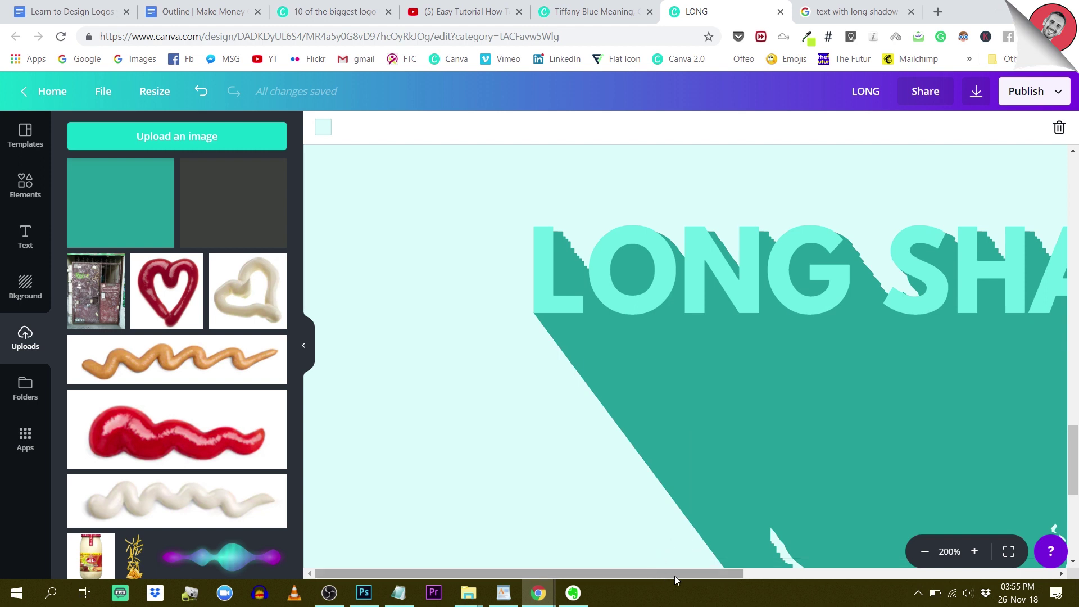
drag(675, 575, 726, 580)
click(452, 334)
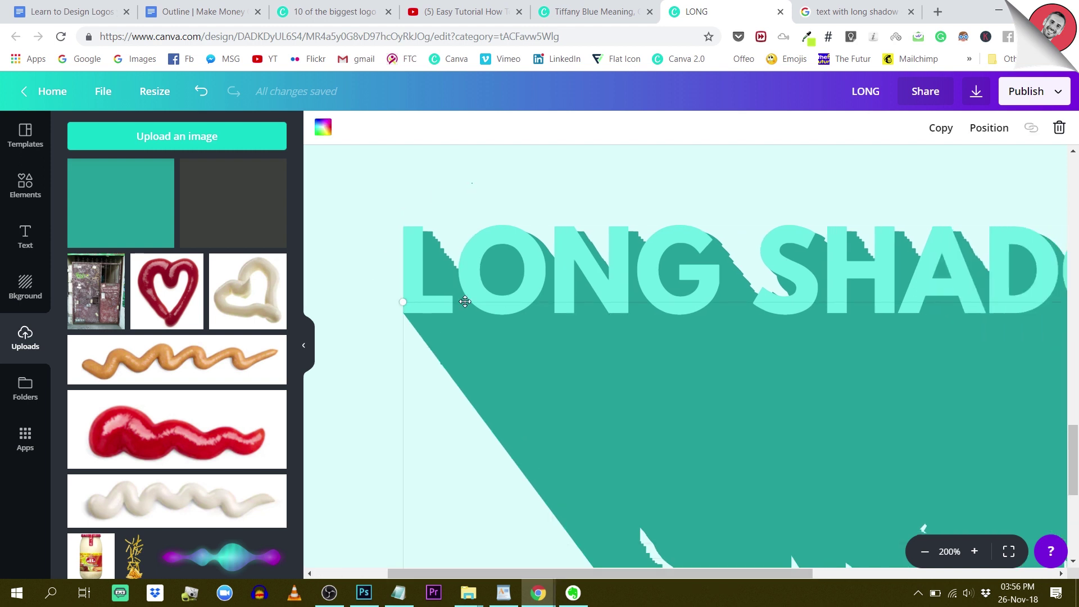
click(447, 479)
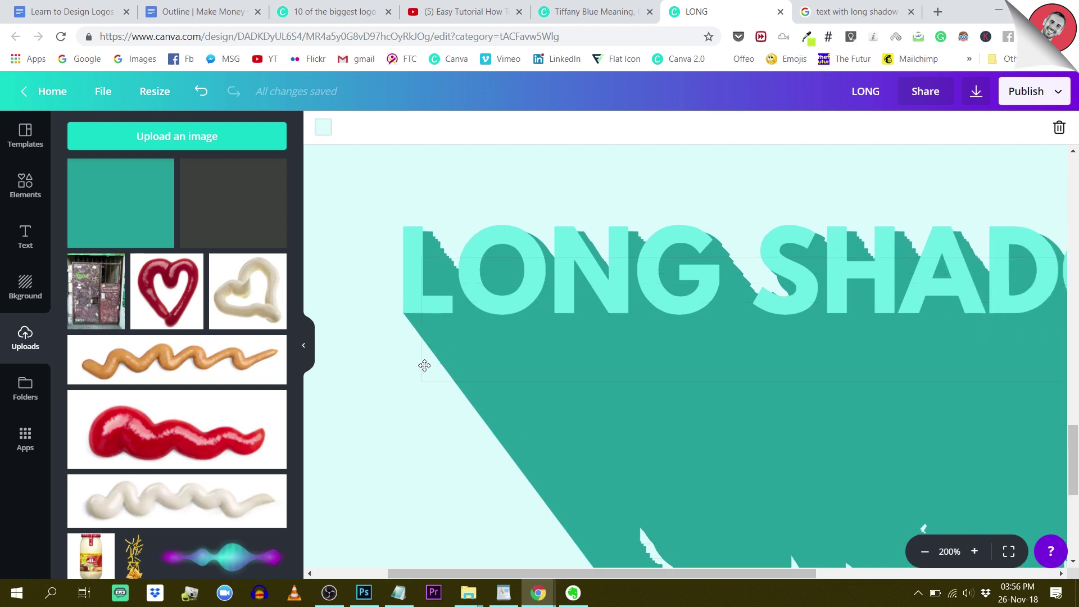
click(973, 552)
click(973, 552)
click(973, 552)
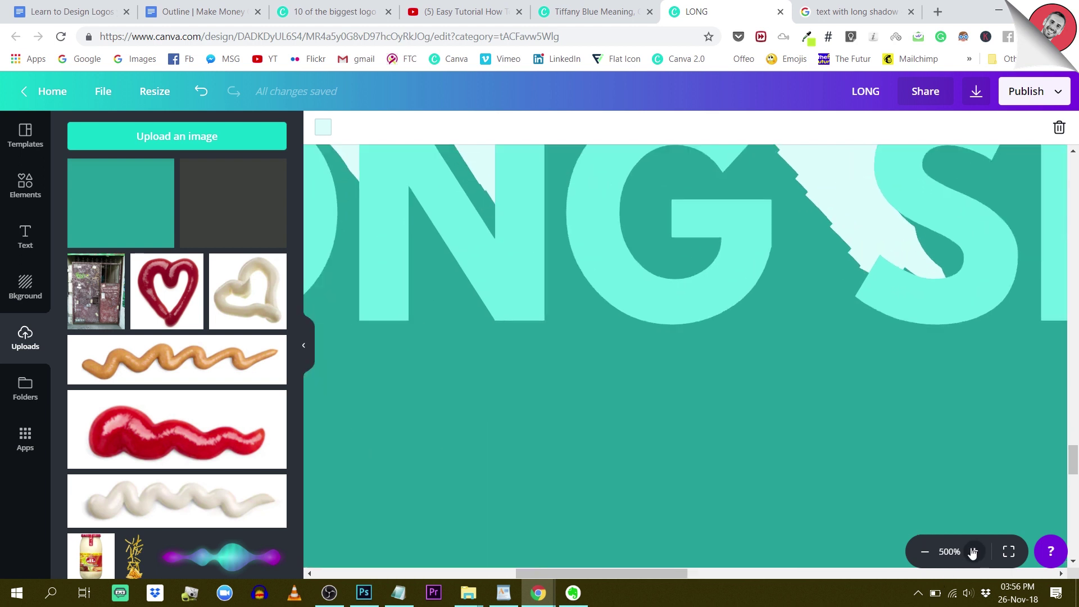
drag(632, 574, 518, 572)
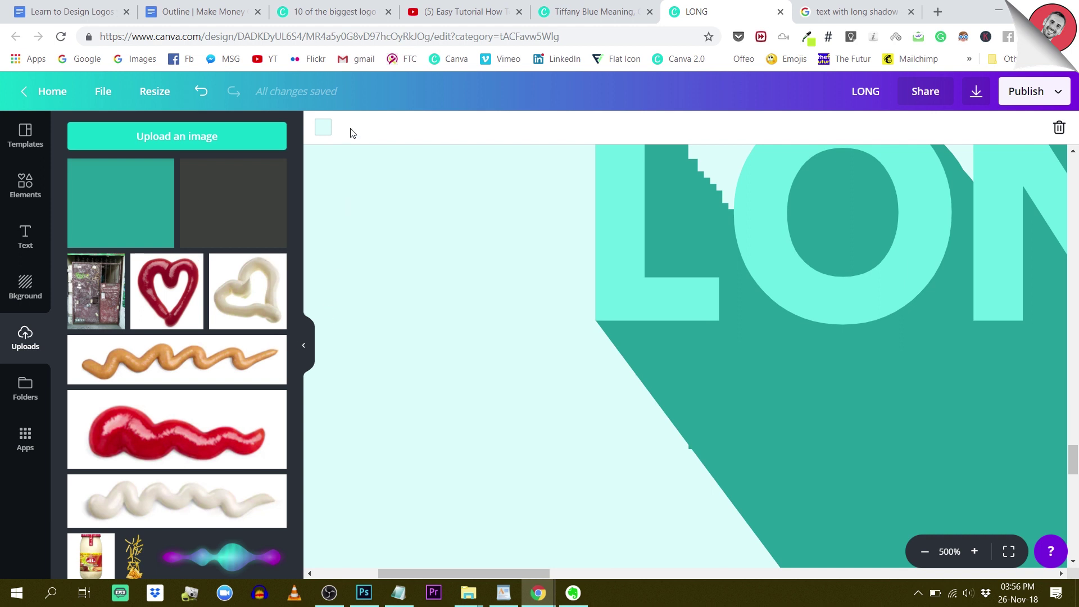
- Add a light grey rectangle to page 2 and shrink it to a tiny bar near the page's lower-left corner
click(416, 258)
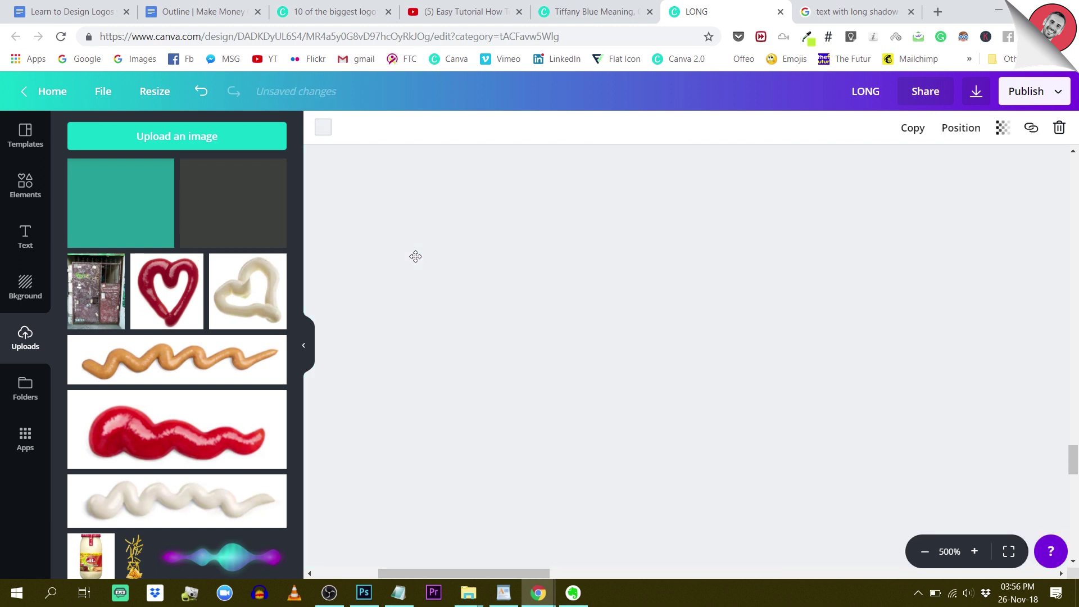
click(925, 552)
click(925, 552)
click(925, 552)
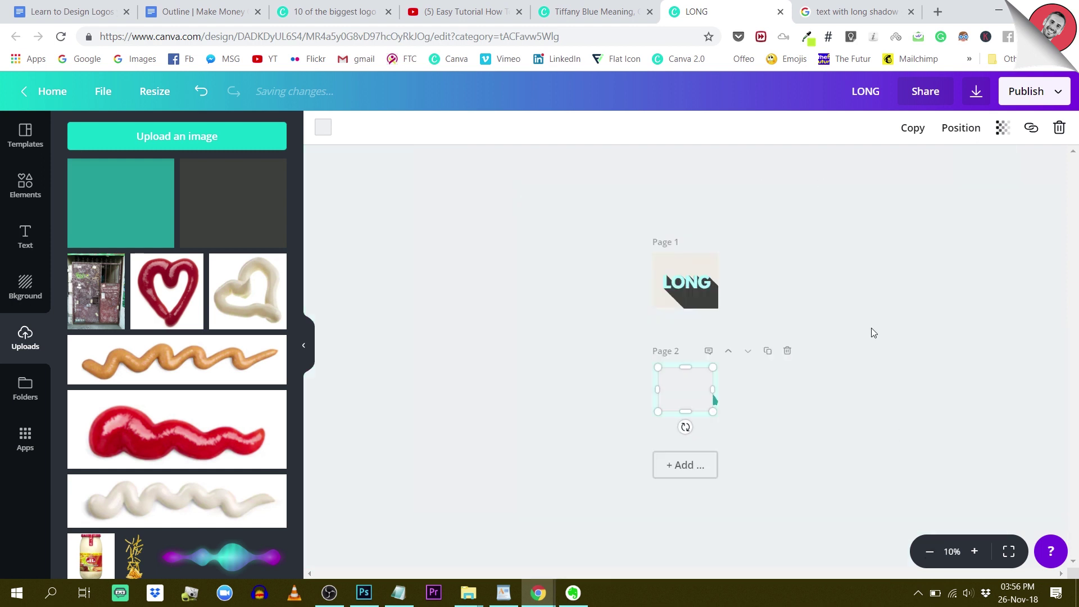
click(982, 551)
click(982, 551)
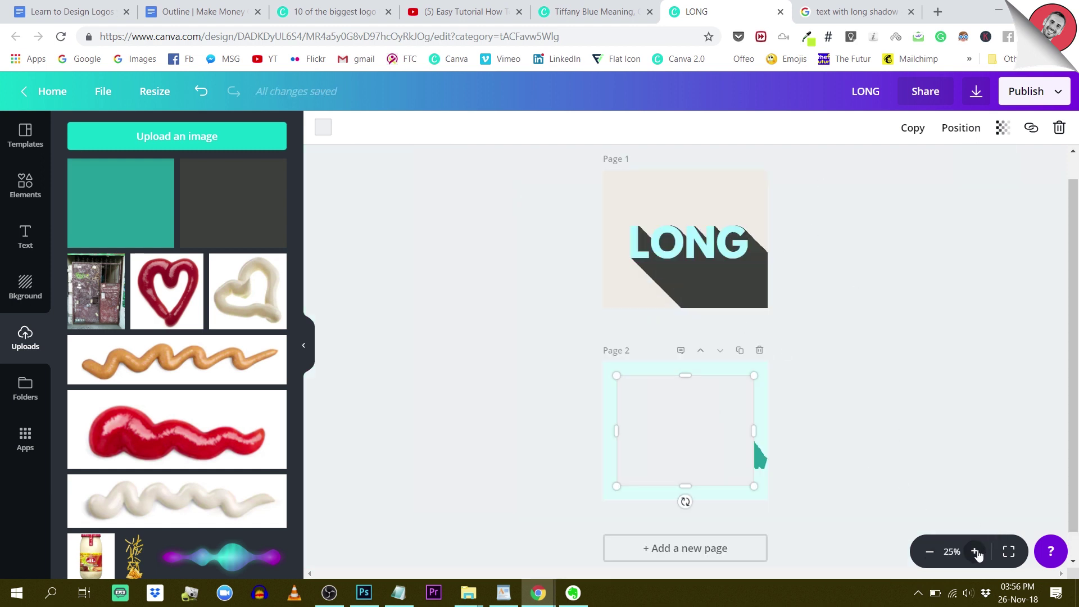
scroll(809, 394, down, 1)
drag(823, 320, 556, 535)
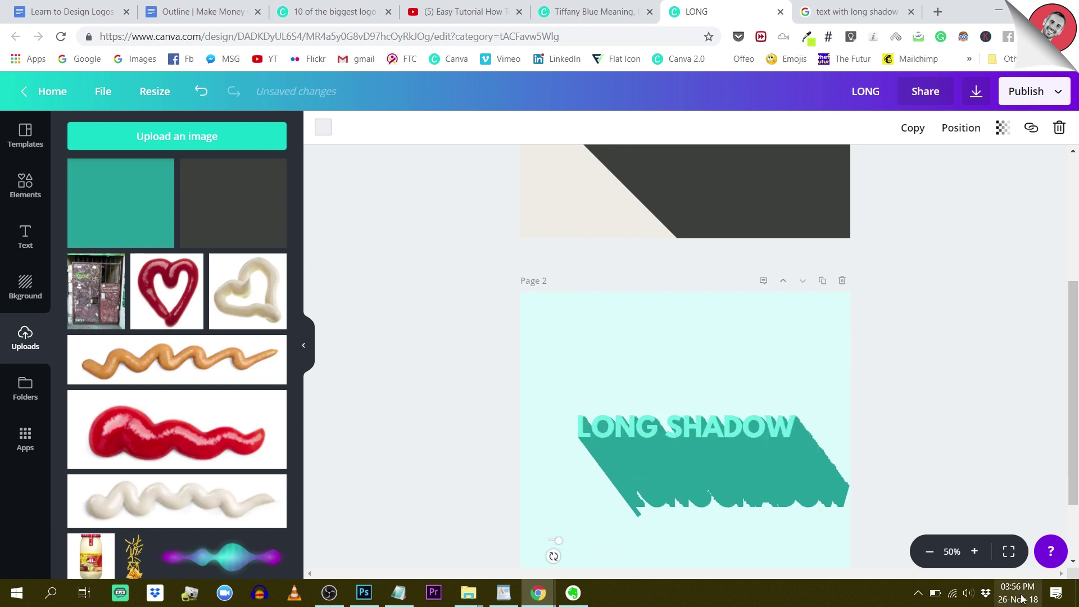
- Move the tiny grey bar up beside the shadow's left edge, just below the L
click(975, 552)
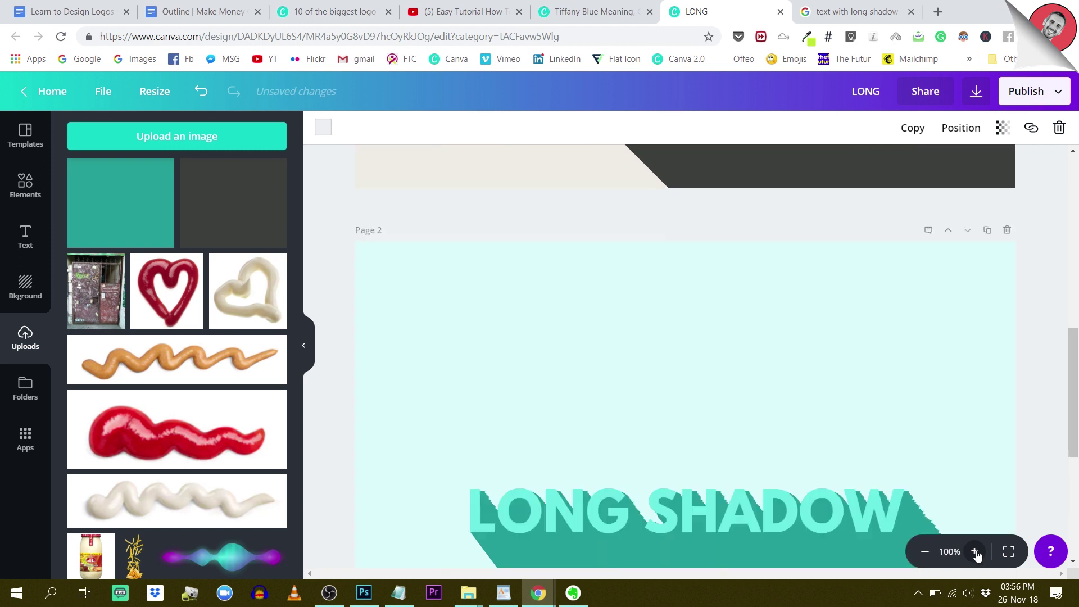
scroll(886, 437, down, 5)
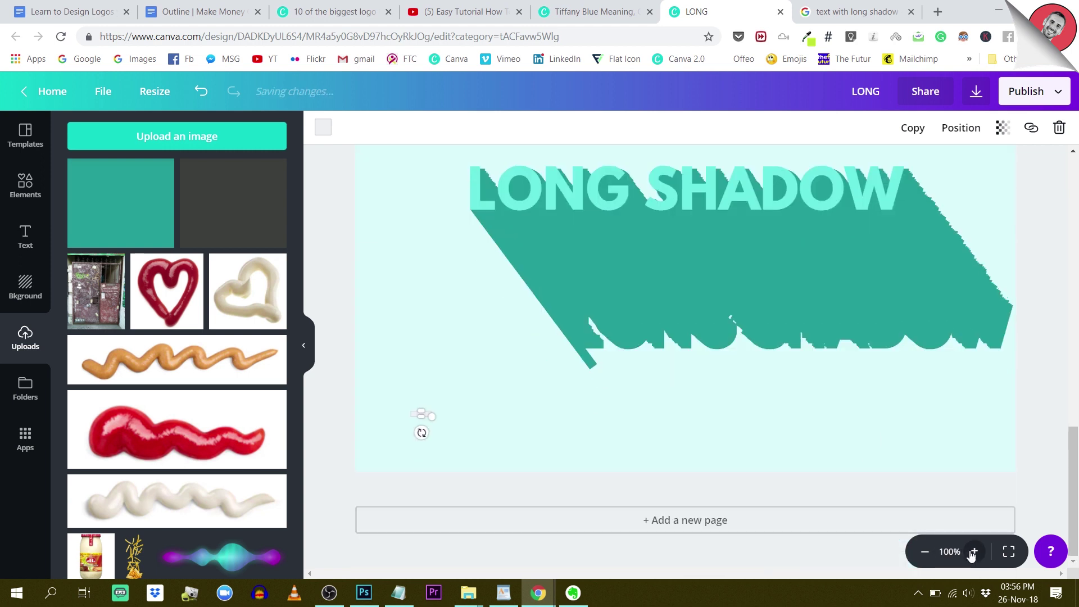
click(975, 552)
drag(350, 443, 432, 271)
click(974, 551)
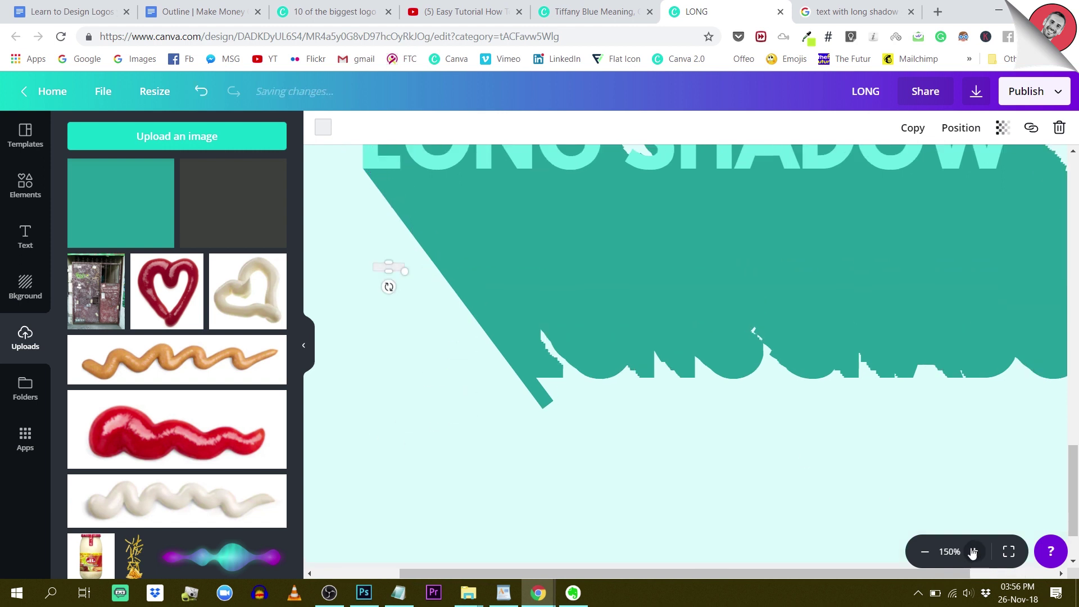
click(974, 551)
scroll(428, 280, left, 3)
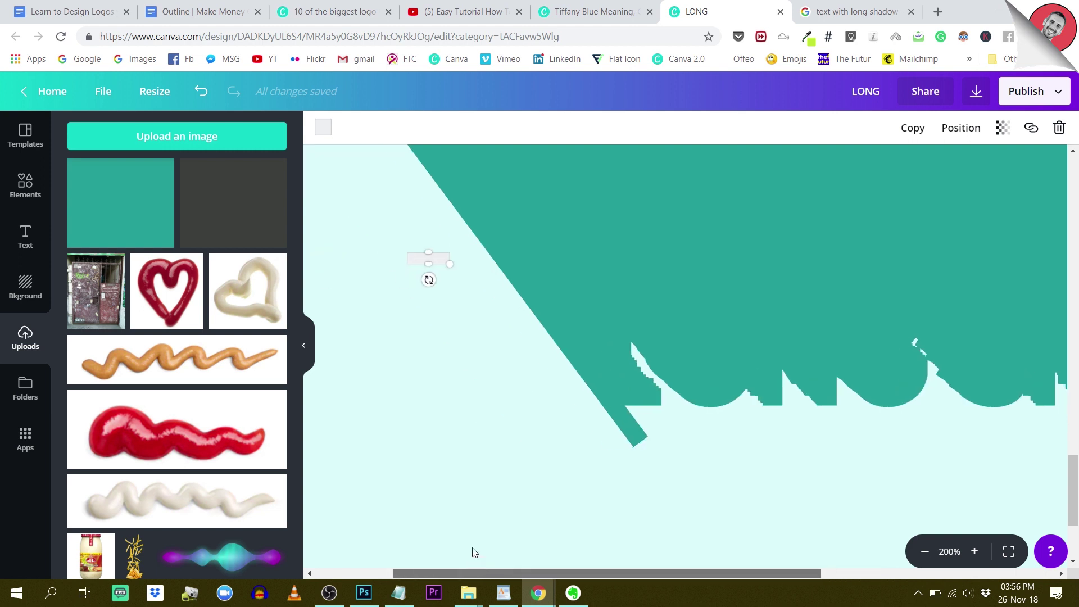
scroll(517, 349, up, 4)
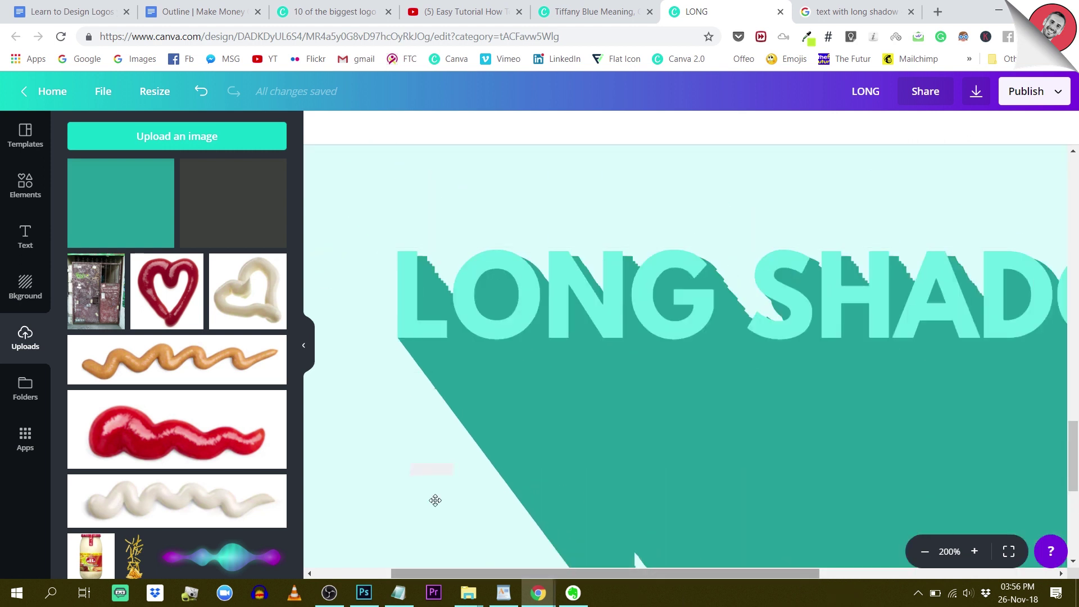
drag(418, 466, 392, 391)
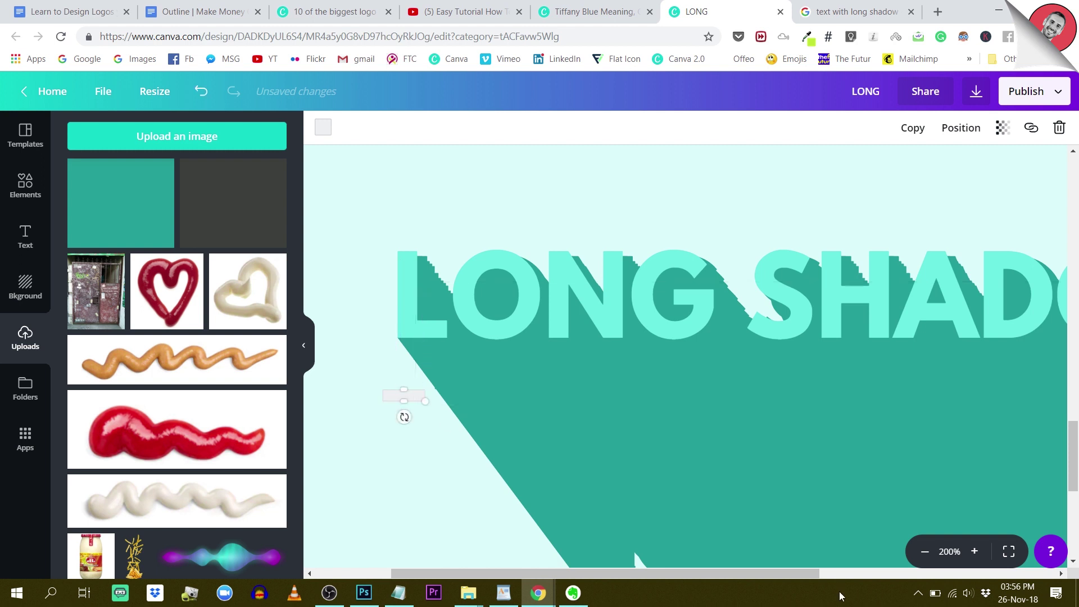
- Rotate the grey bar perpendicular to the shadow's left edge and nudge its end against the edge over the stray pixels
click(976, 552)
click(976, 552)
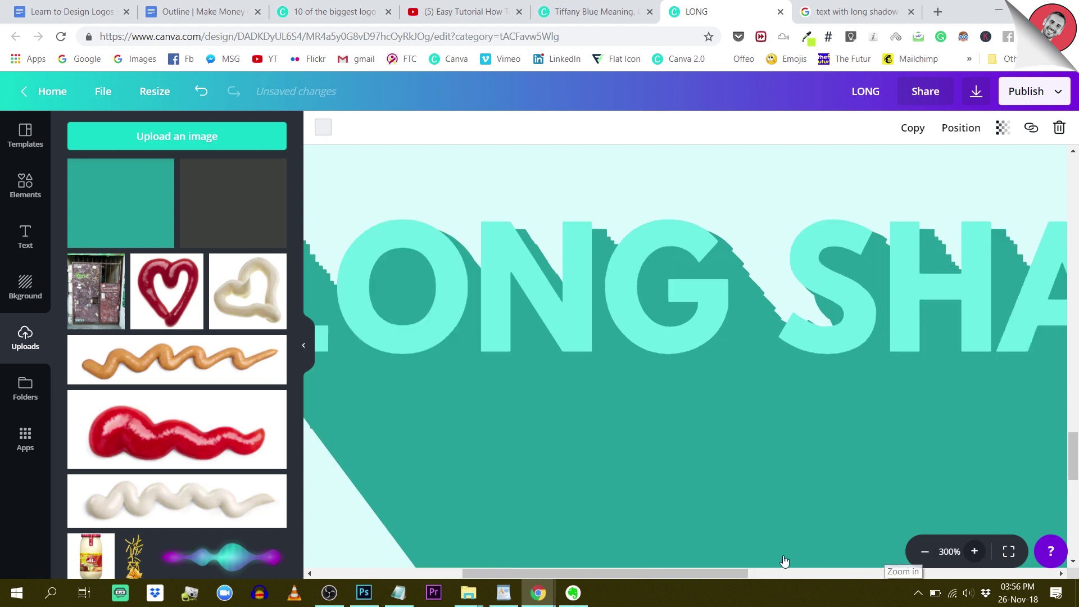
drag(663, 571, 542, 567)
drag(542, 477, 613, 550)
drag(586, 478, 593, 483)
key(Down)
key(Up)
key(Right)
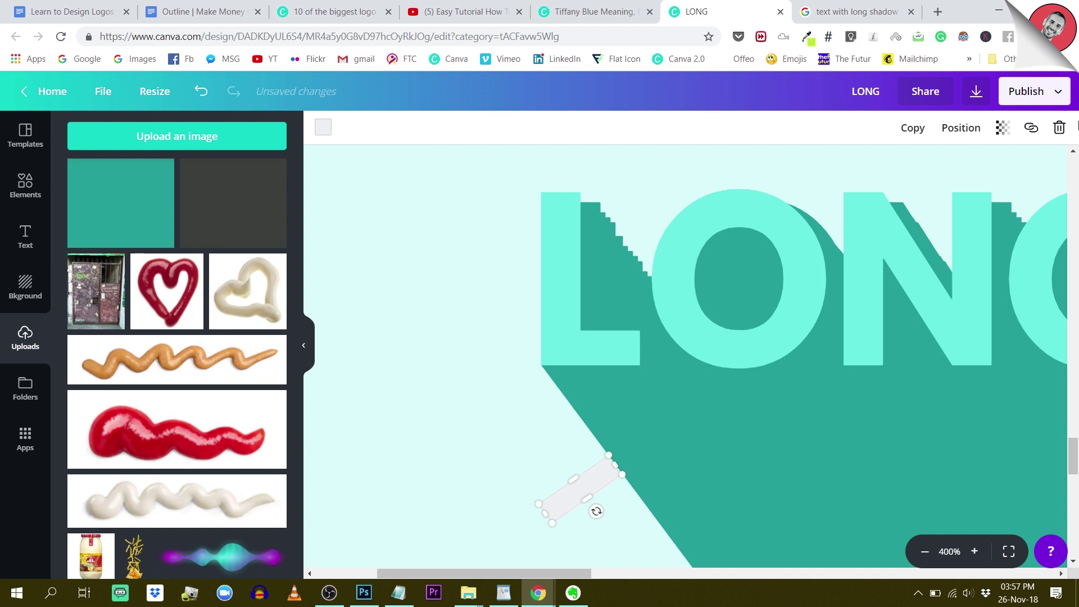
- Recolour the small grey bar beside the shadow's edge with the page background's pale mint colour and deselect it
click(417, 424)
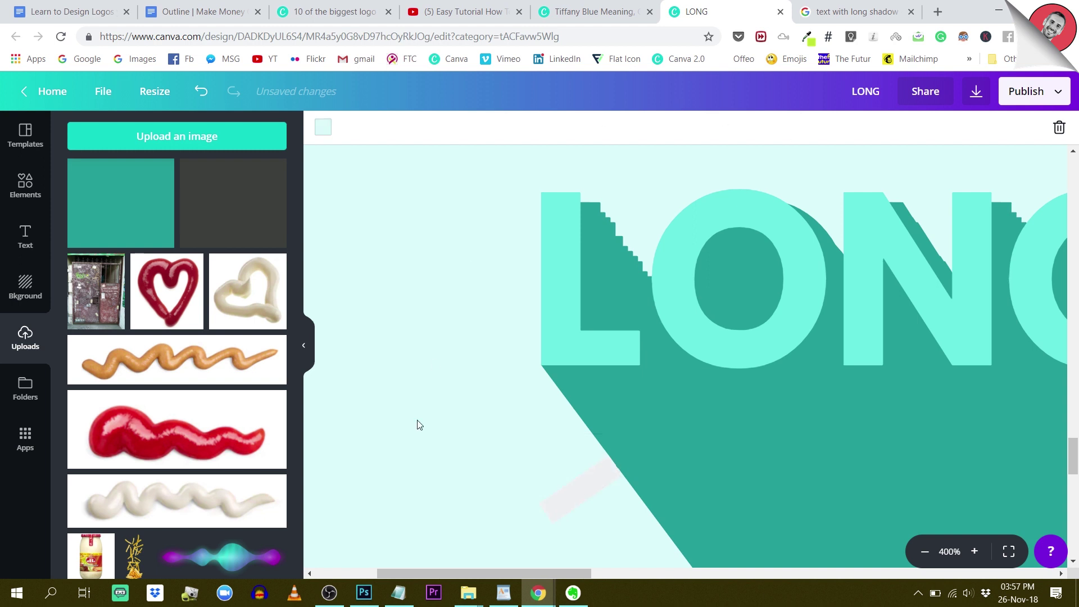
click(578, 494)
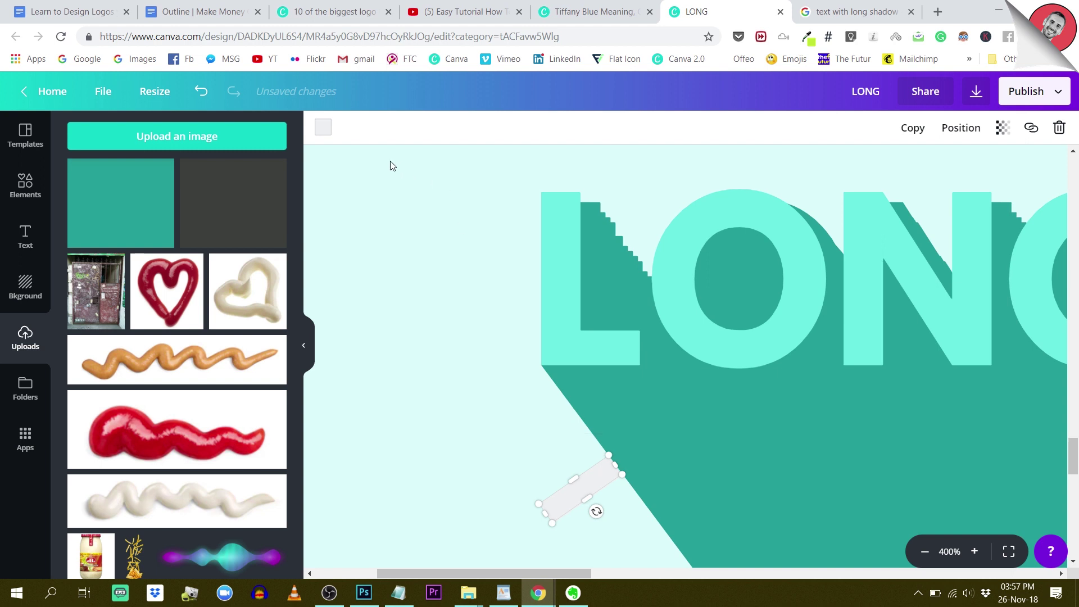
click(323, 127)
click(368, 181)
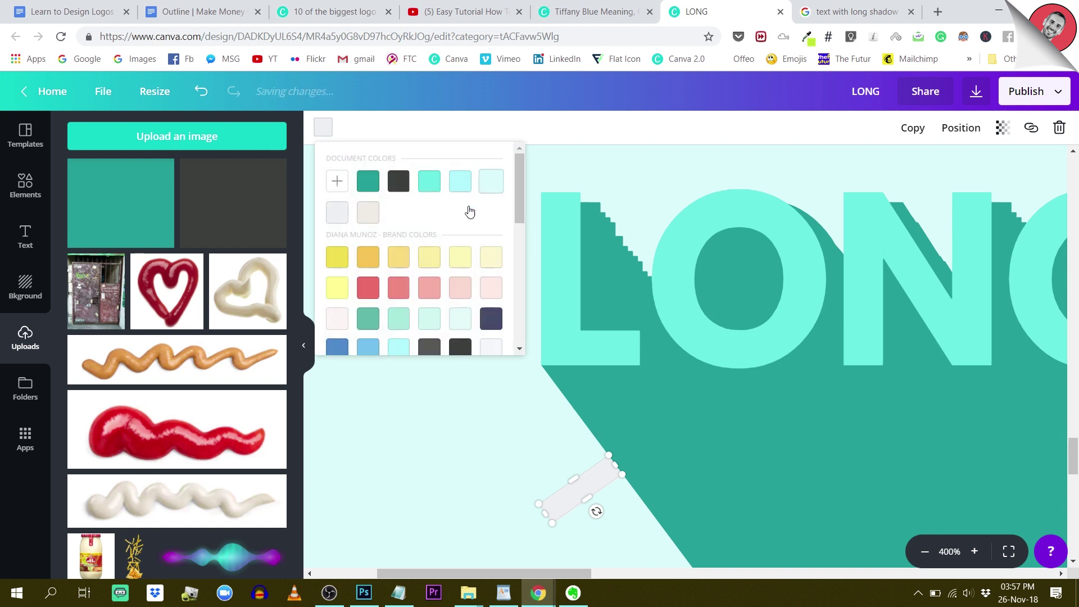
click(426, 438)
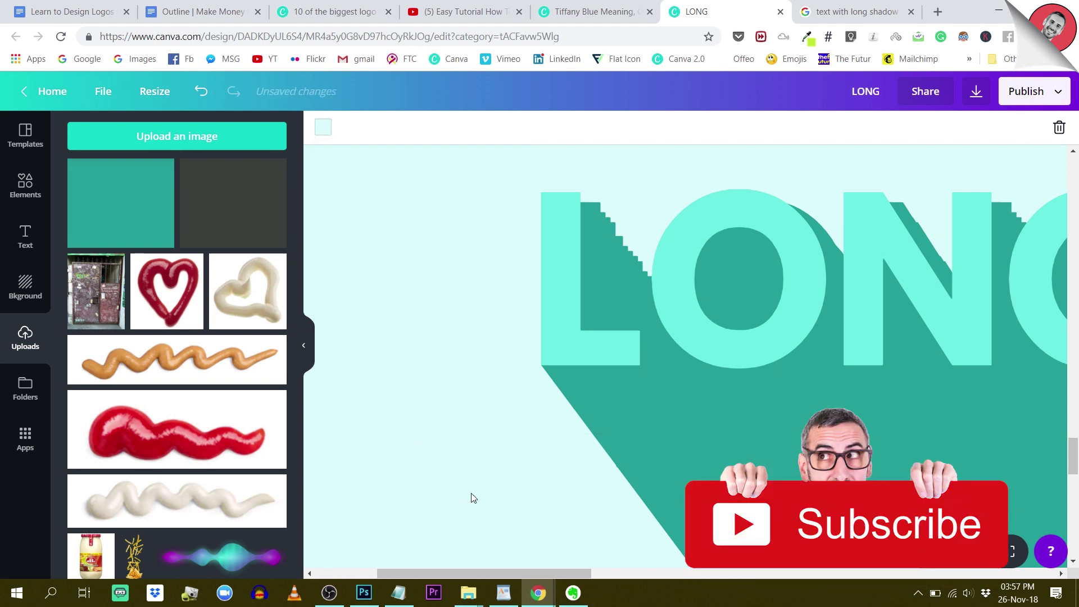
click(578, 497)
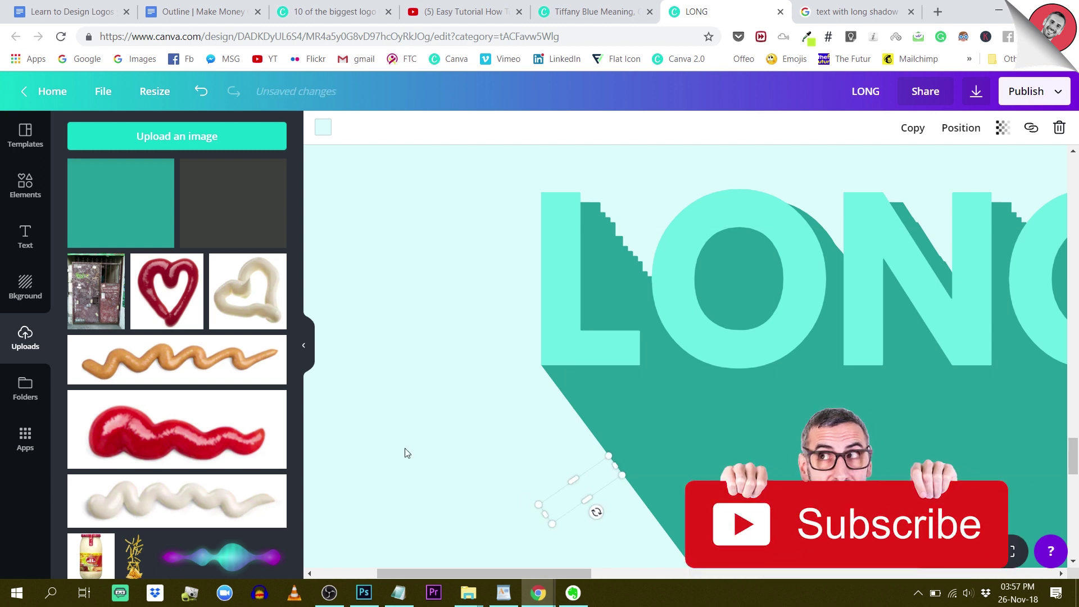
click(406, 450)
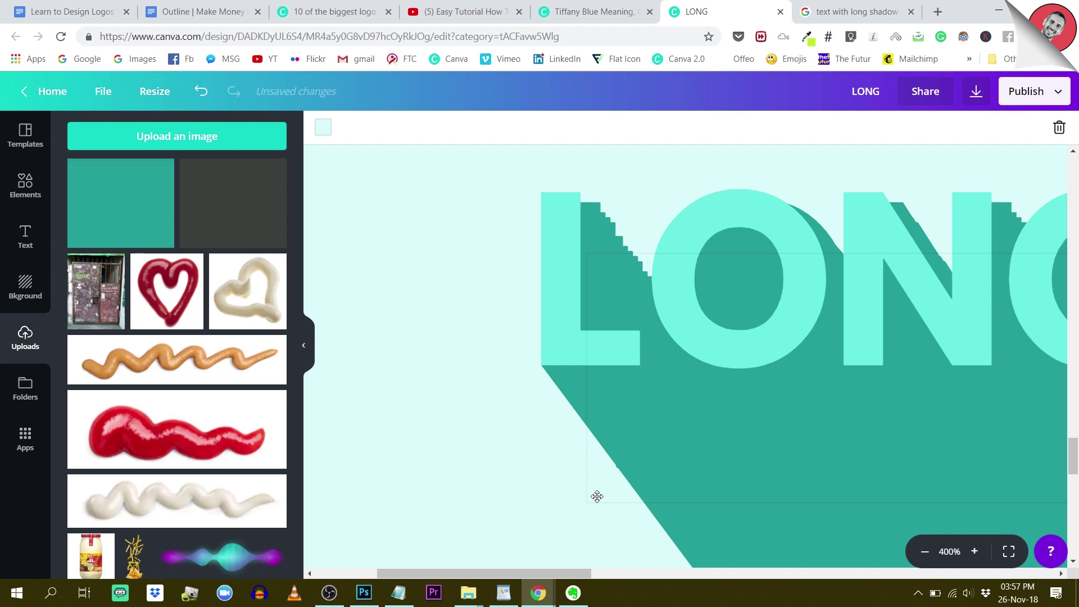
click(576, 483)
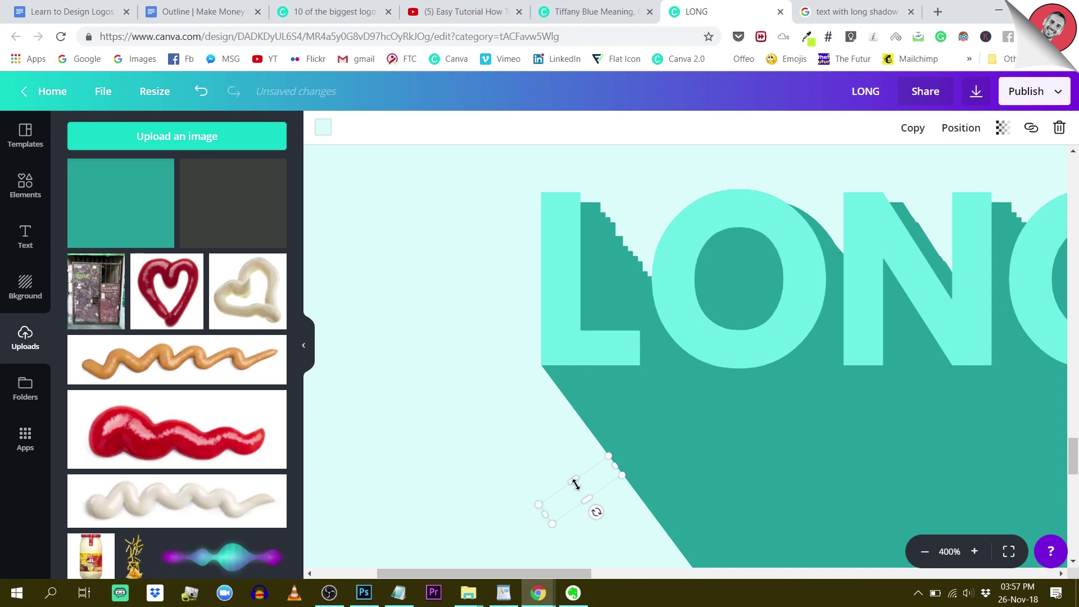
click(363, 403)
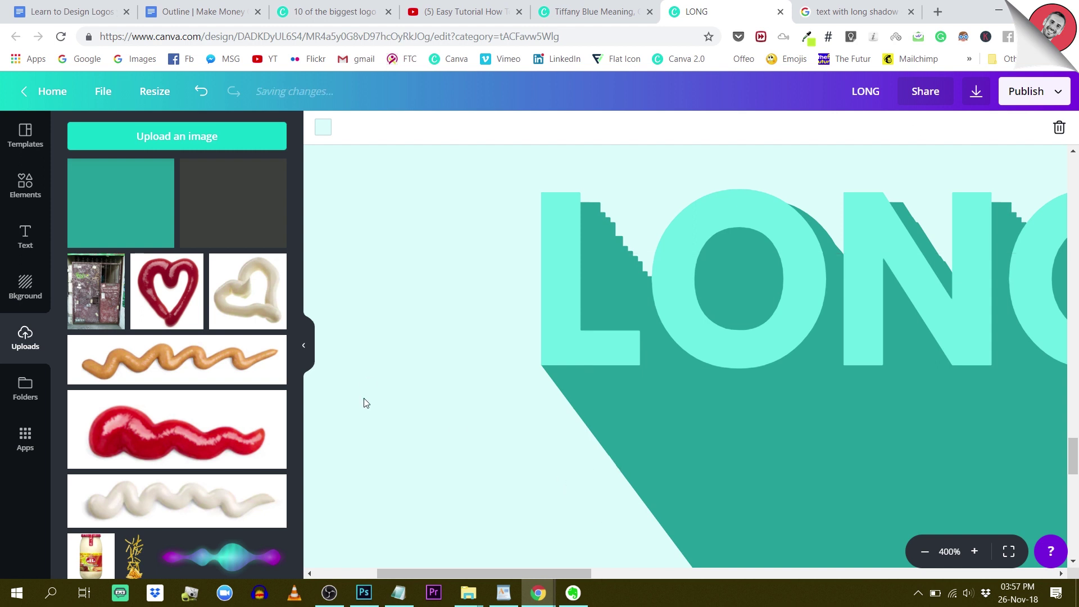
- Examine the shadow's left diagonal edge and the whole LONG SHADOW heading at progressively lower zoom, from 400% down to 150%
scroll(481, 396, down, 2)
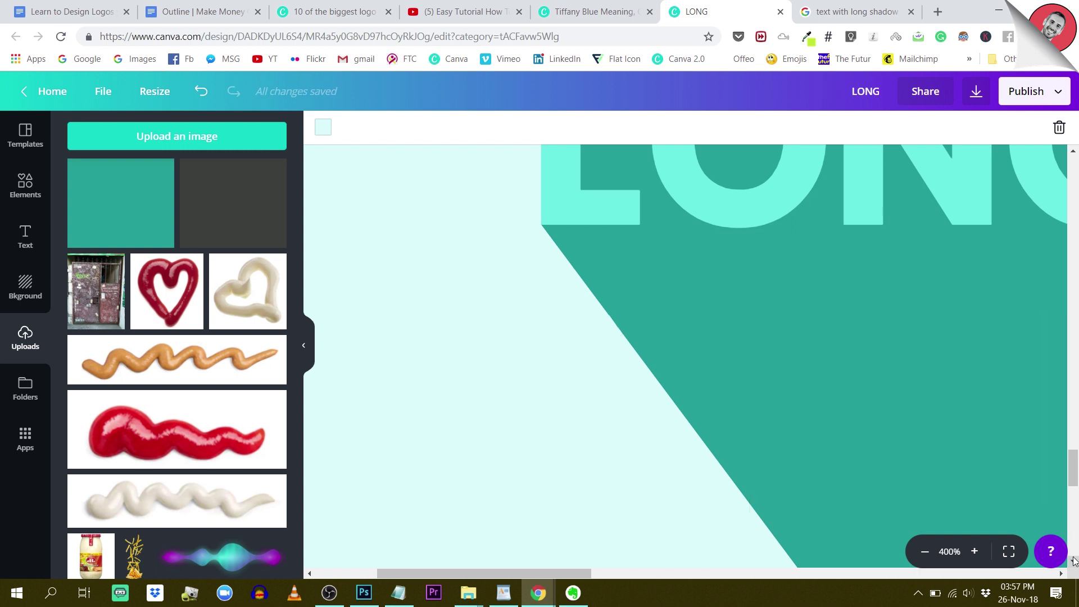
click(925, 551)
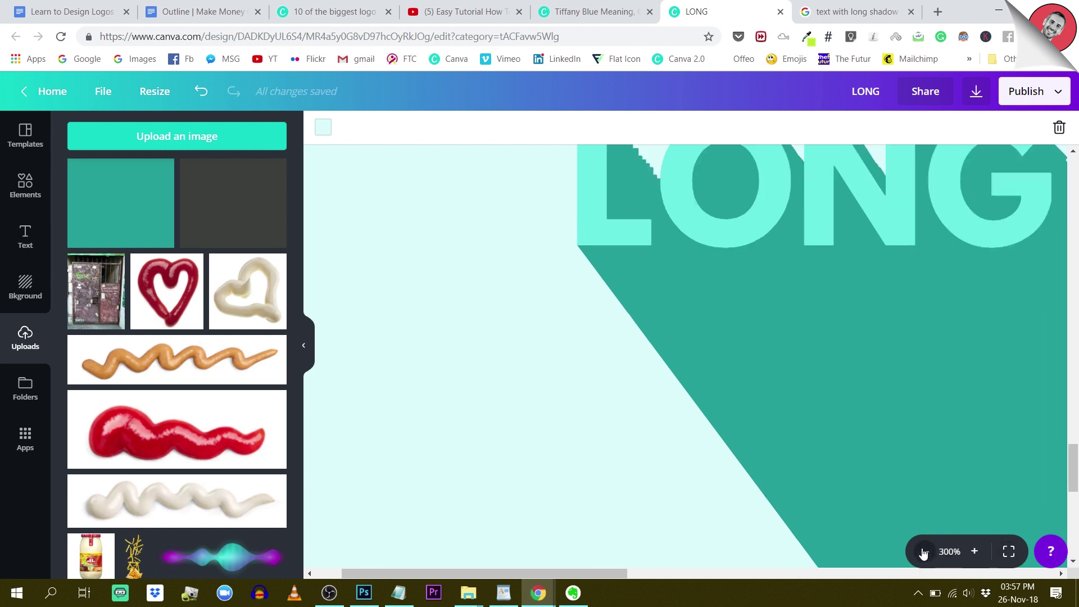
click(924, 551)
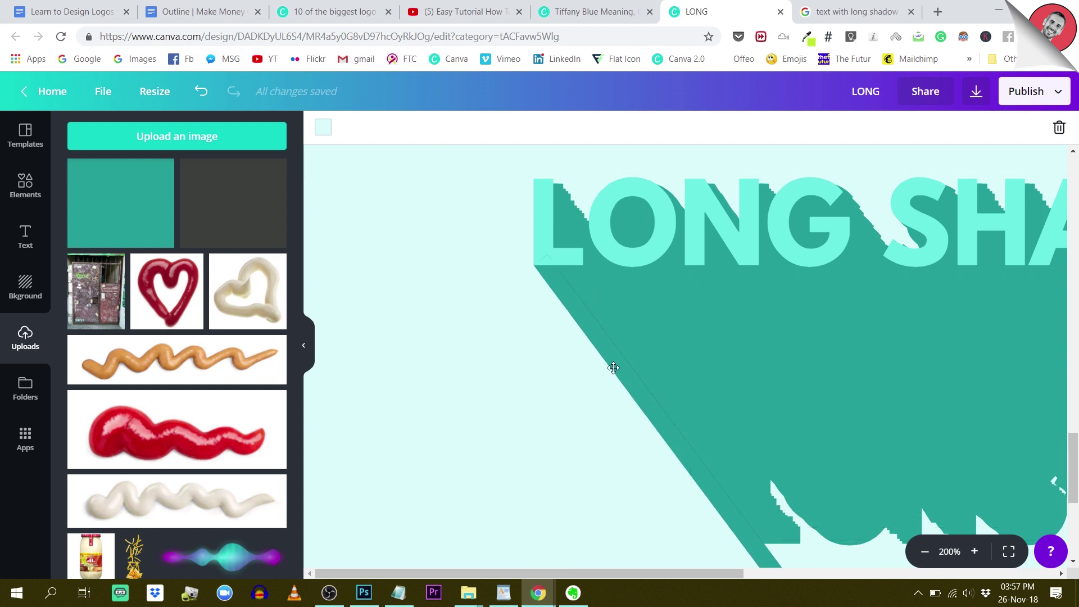
scroll(826, 341, up, 1)
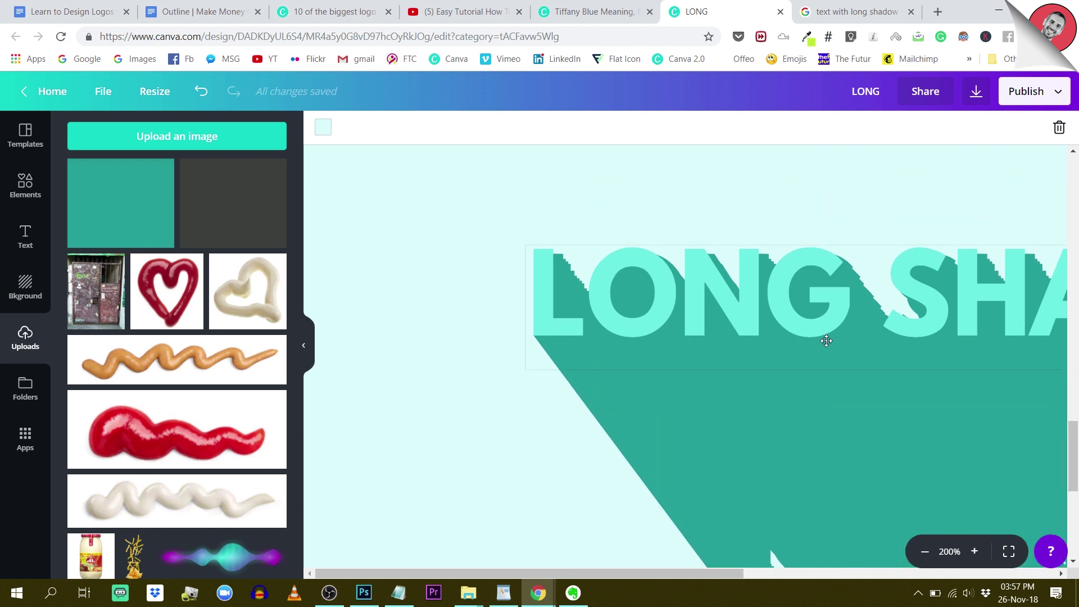
scroll(823, 343, up, 1)
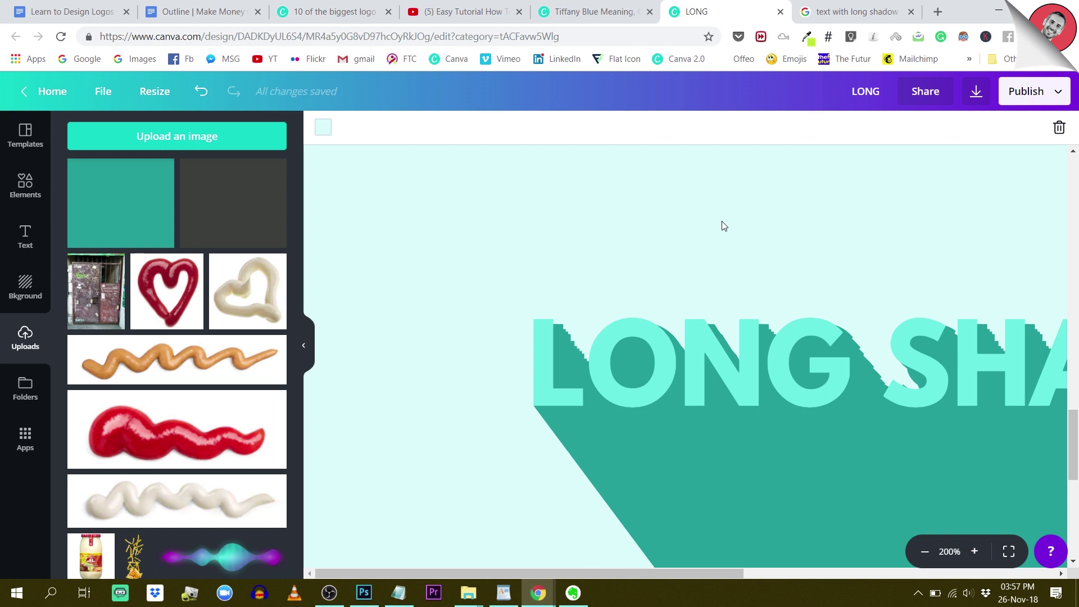
drag(608, 573, 716, 579)
click(786, 557)
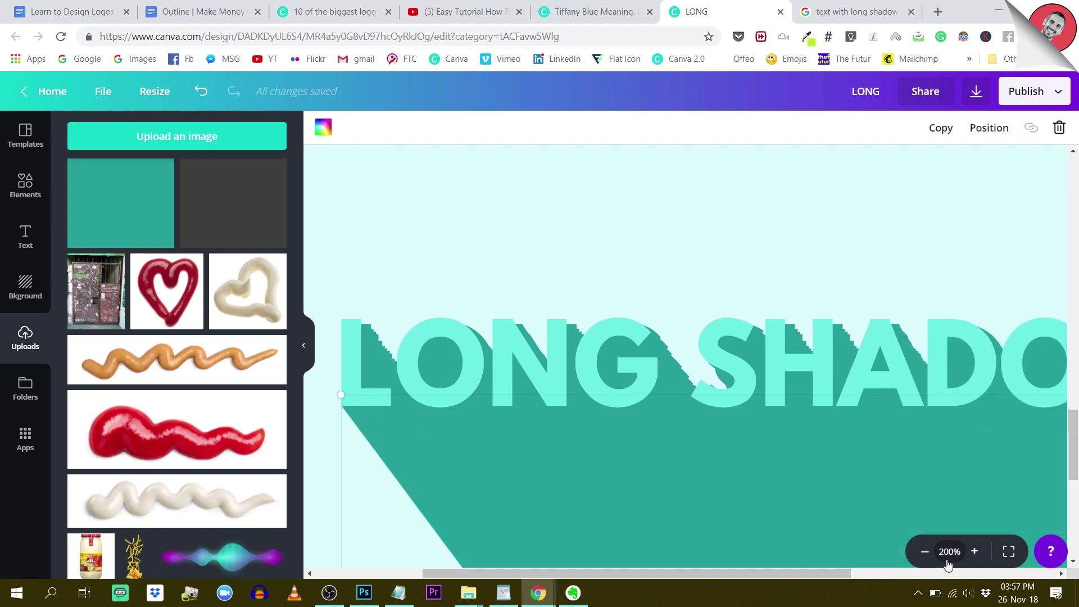
click(925, 551)
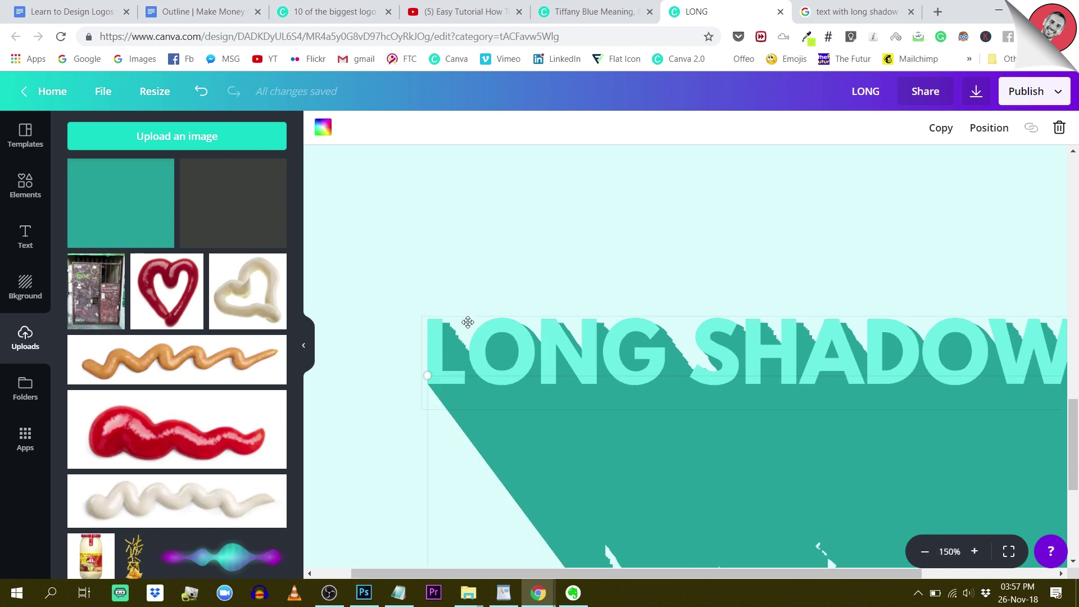
drag(578, 573, 617, 575)
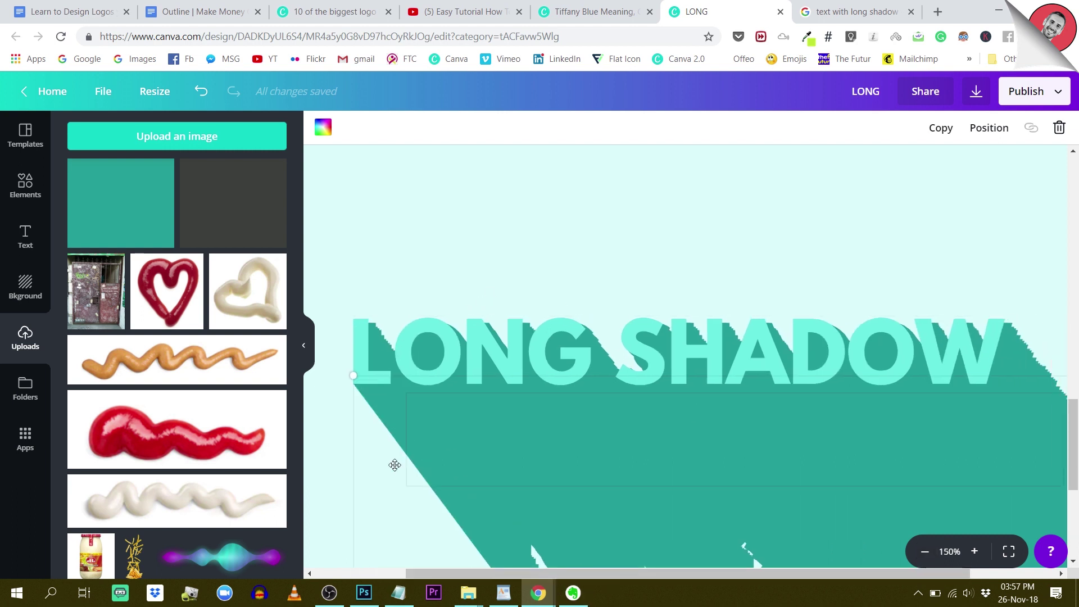
click(423, 236)
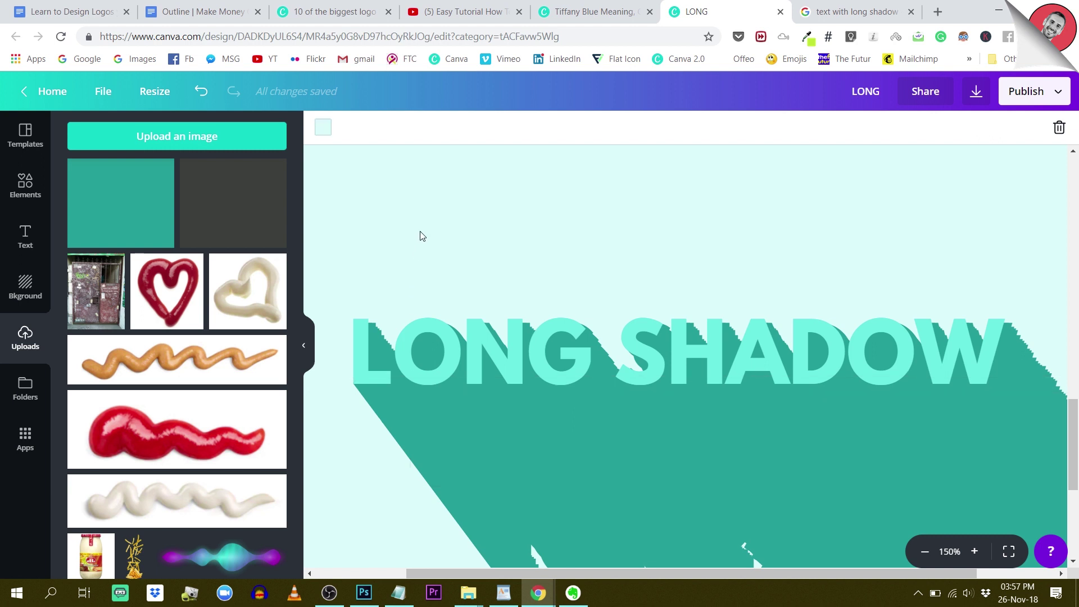
- Duplicate the dark green diagonal strip, move the copy above the text, and shorten it to fit beside the L's stem
click(395, 434)
click(911, 128)
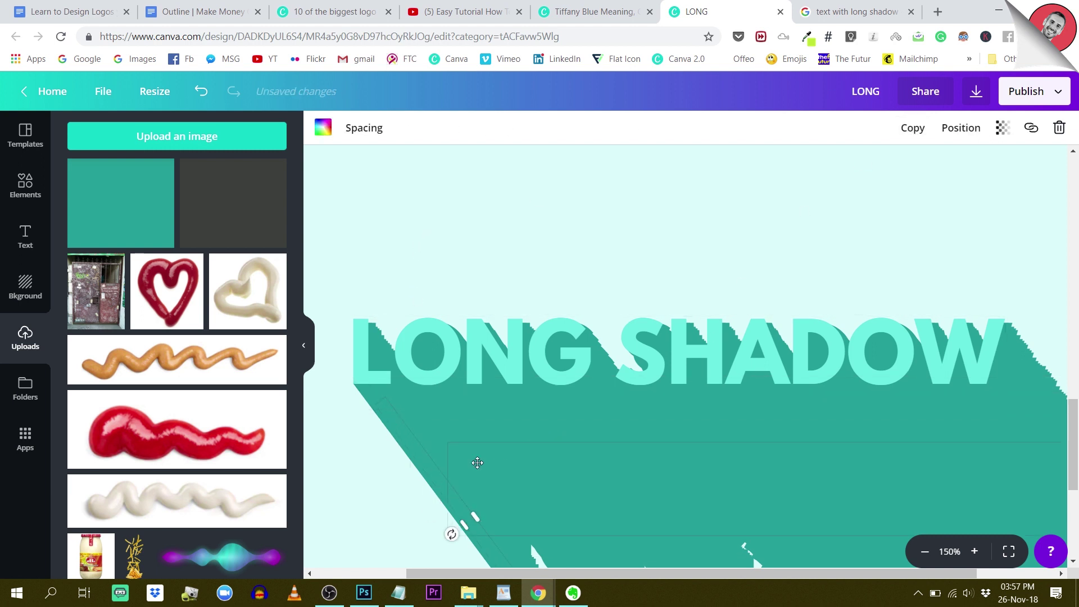
drag(436, 477, 650, 401)
scroll(650, 401, up, 3)
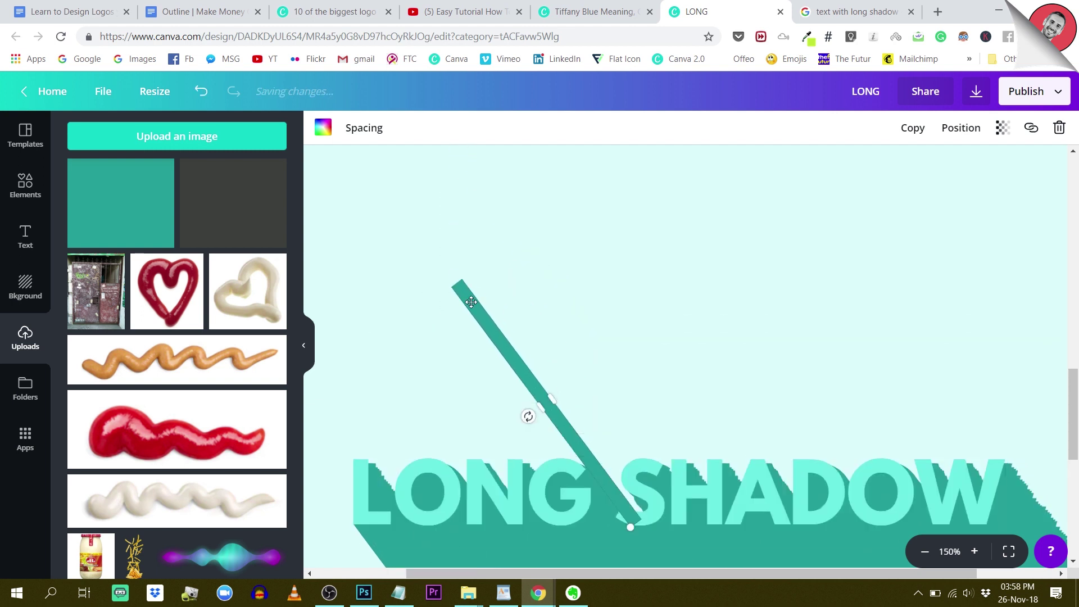
drag(631, 526, 366, 492)
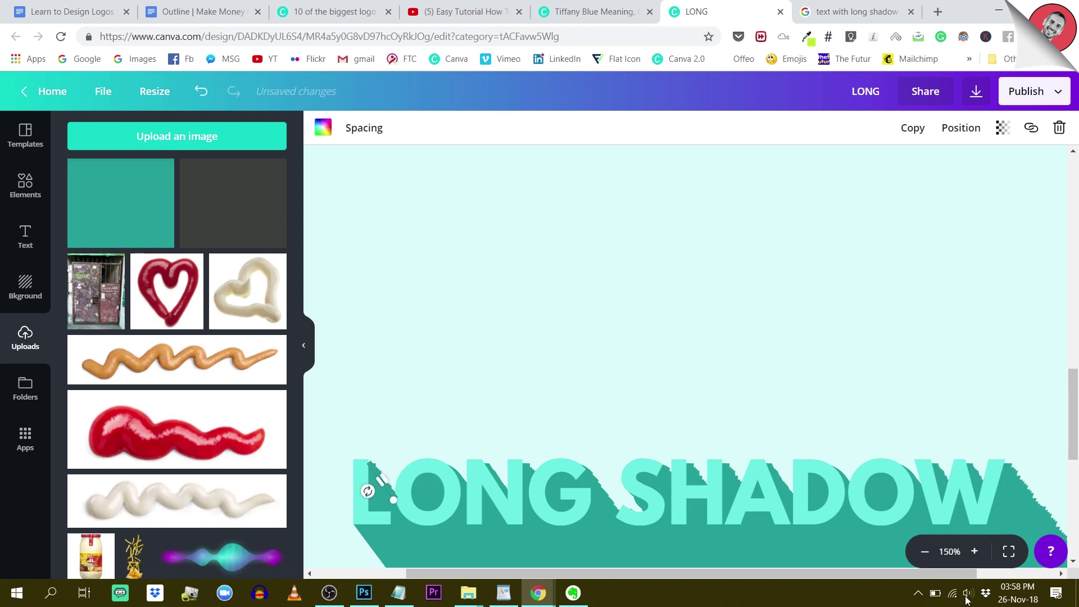
- Position and widen the short green strip so it covers the jagged shadow steps between the L and the O
click(975, 551)
click(975, 551)
scroll(604, 478, down, 5)
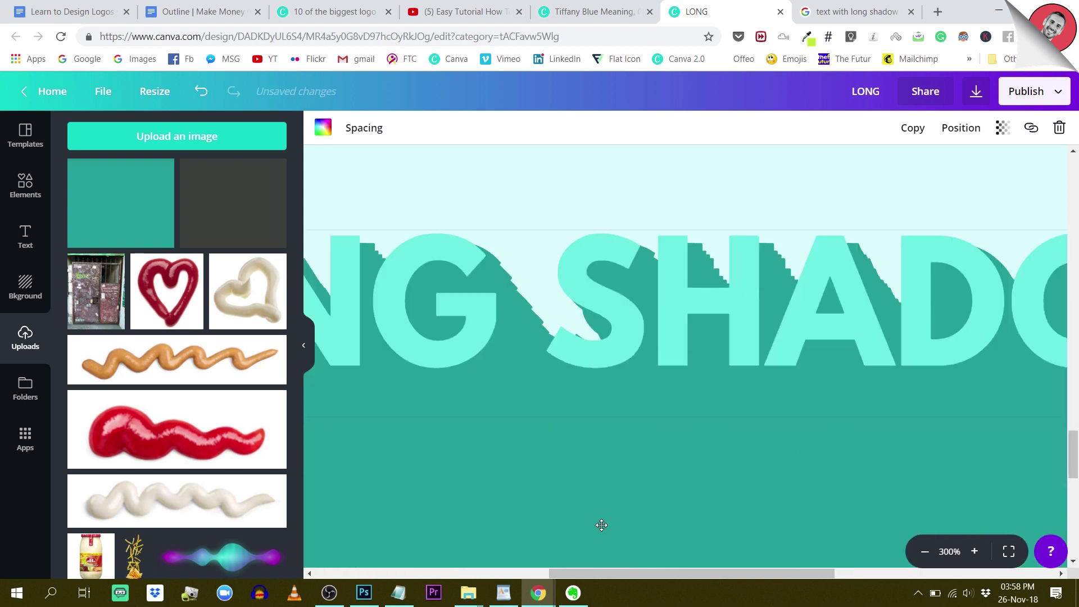
drag(582, 571, 469, 569)
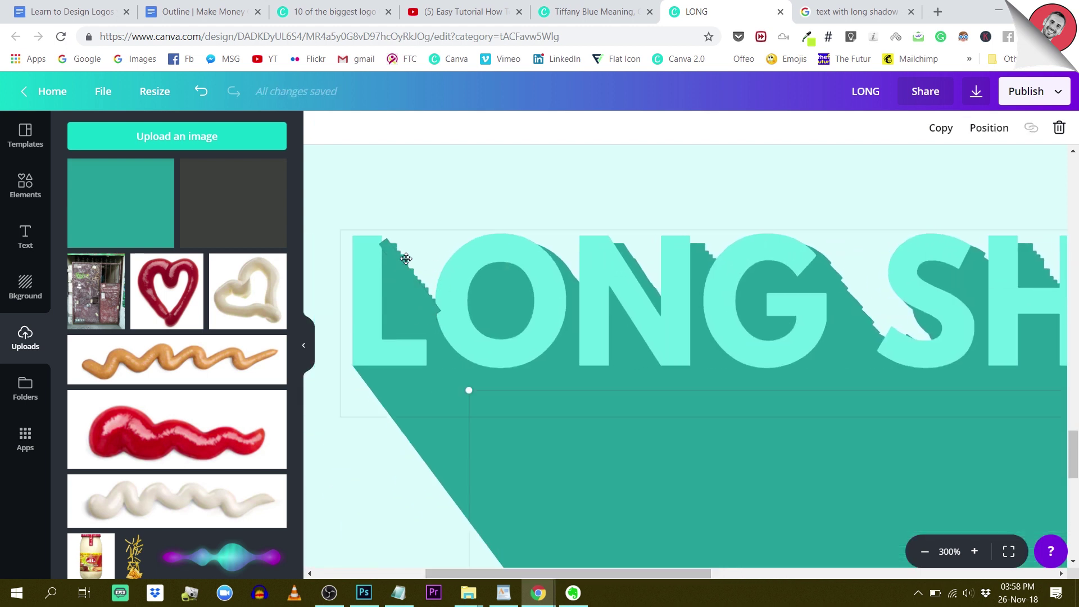
key(Left)
key(Left)
key(Up)
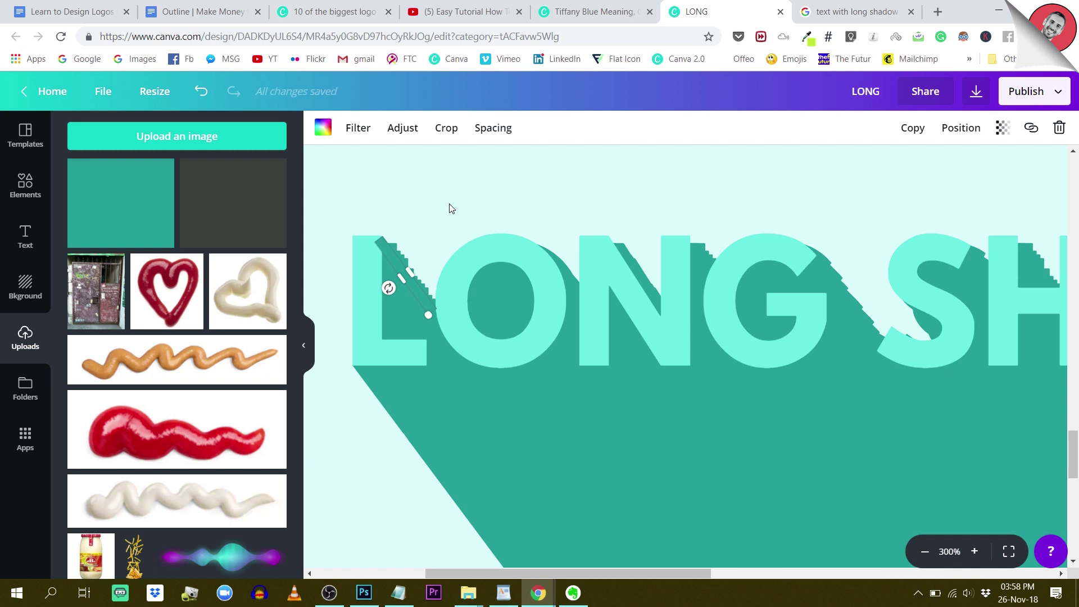
drag(413, 269, 398, 261)
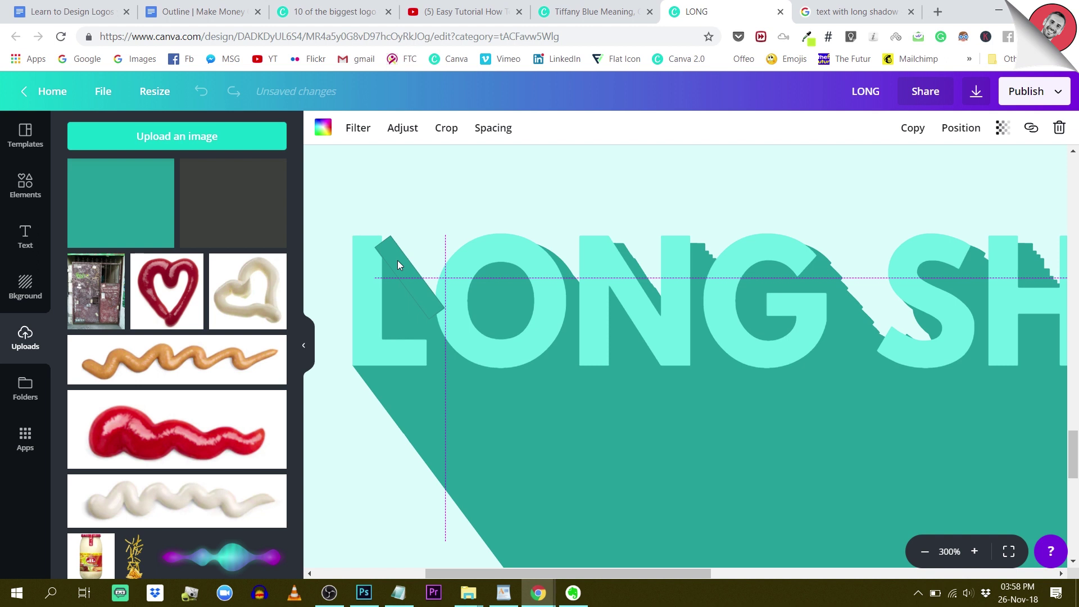
drag(398, 261, 396, 260)
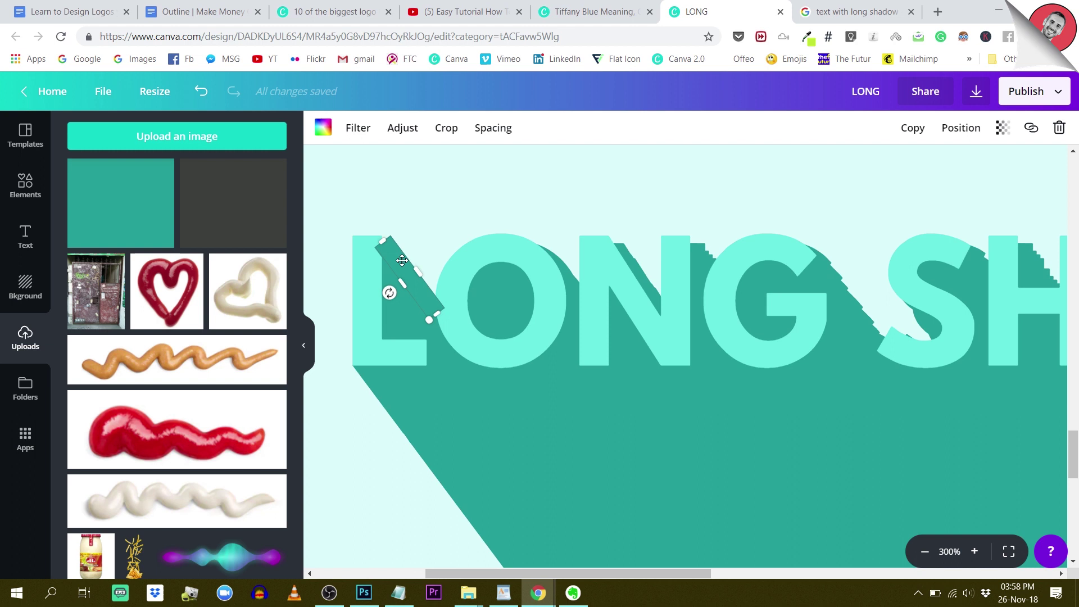
- Duplicate the short strip, shrink the copy to a tiny upright piece, and fill the shadow's top corner beside the L's stem
click(911, 127)
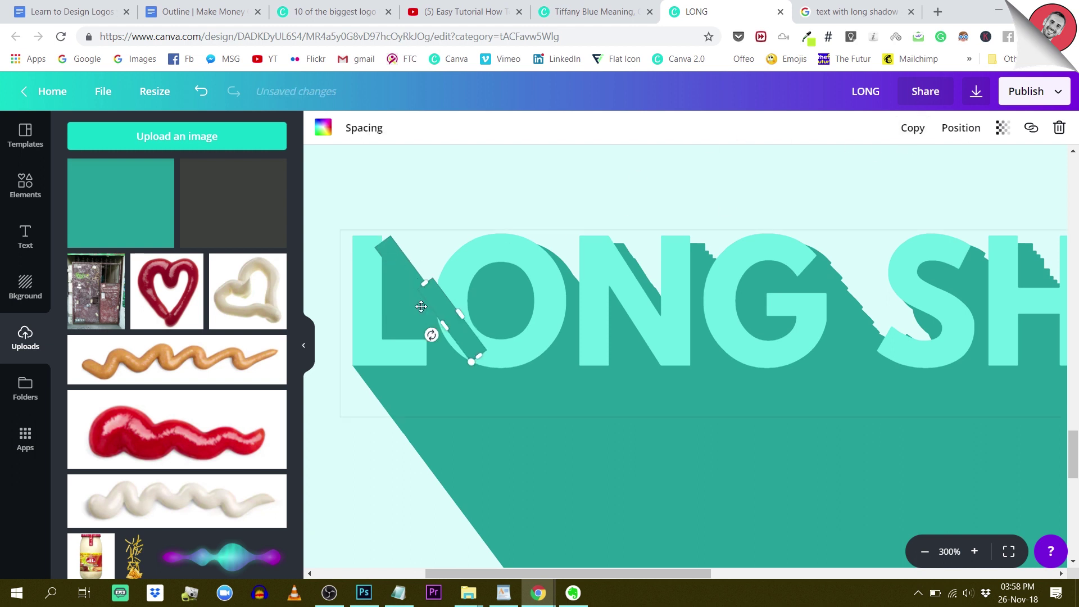
drag(441, 309, 441, 275)
drag(452, 207, 386, 243)
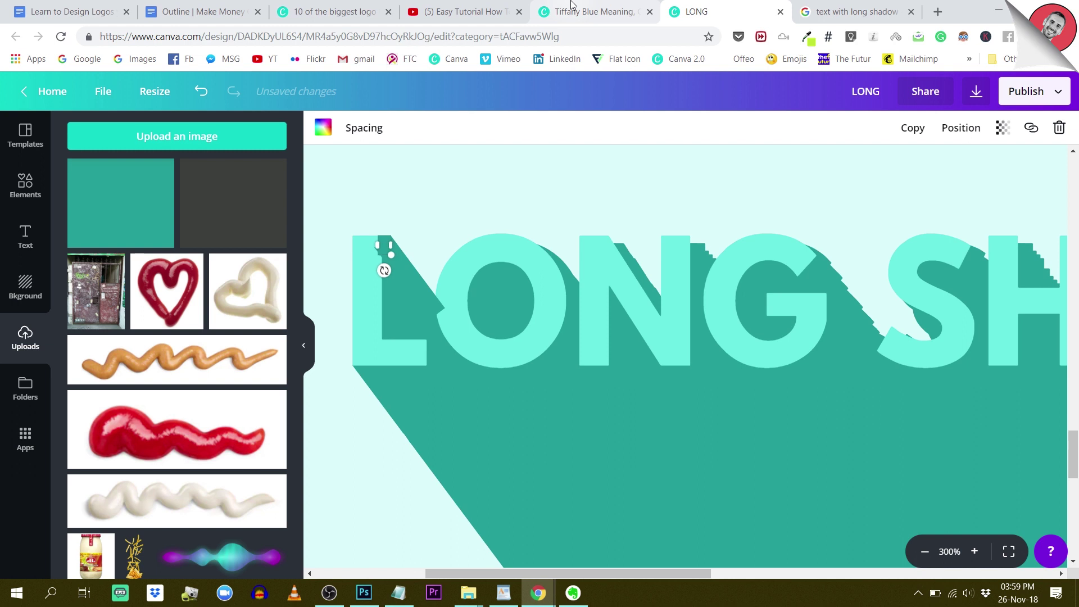
- Send the short diagonal strip and the tiny upright piece backward, behind the LONG SHADOW text
drag(385, 270, 430, 295)
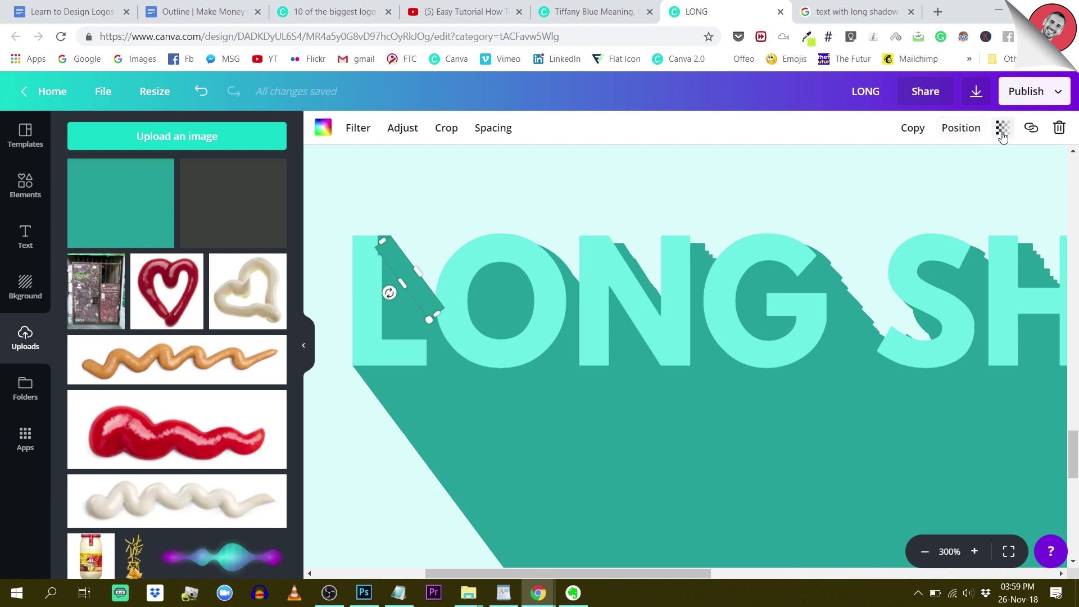
click(962, 127)
click(909, 193)
click(568, 193)
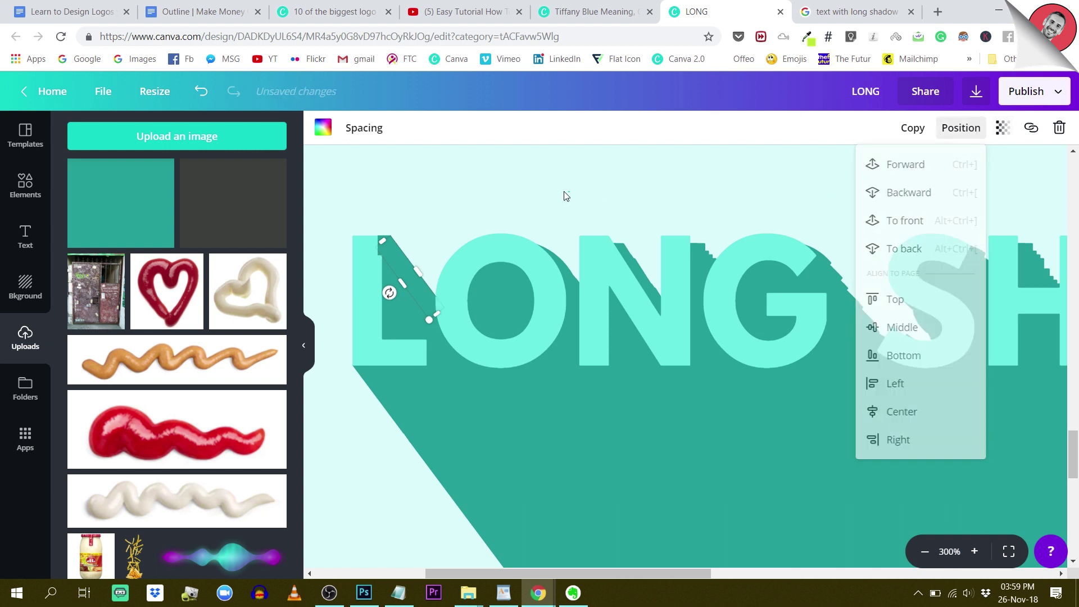
click(946, 131)
click(908, 192)
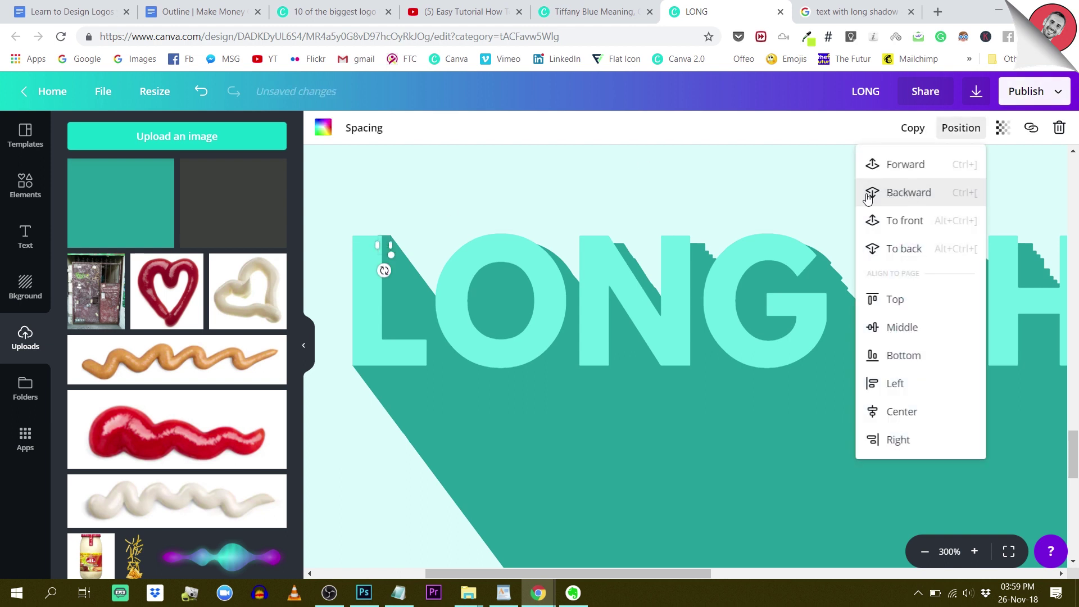
click(647, 201)
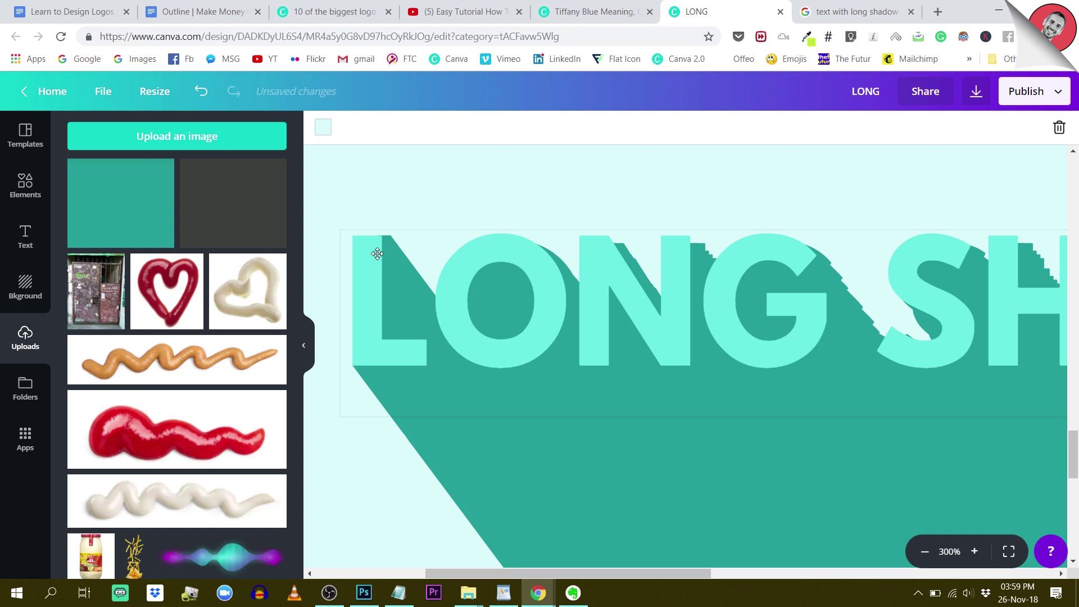
- Shift the light turquoise LONG SHADOW text slightly upward relative to its shadow
click(419, 214)
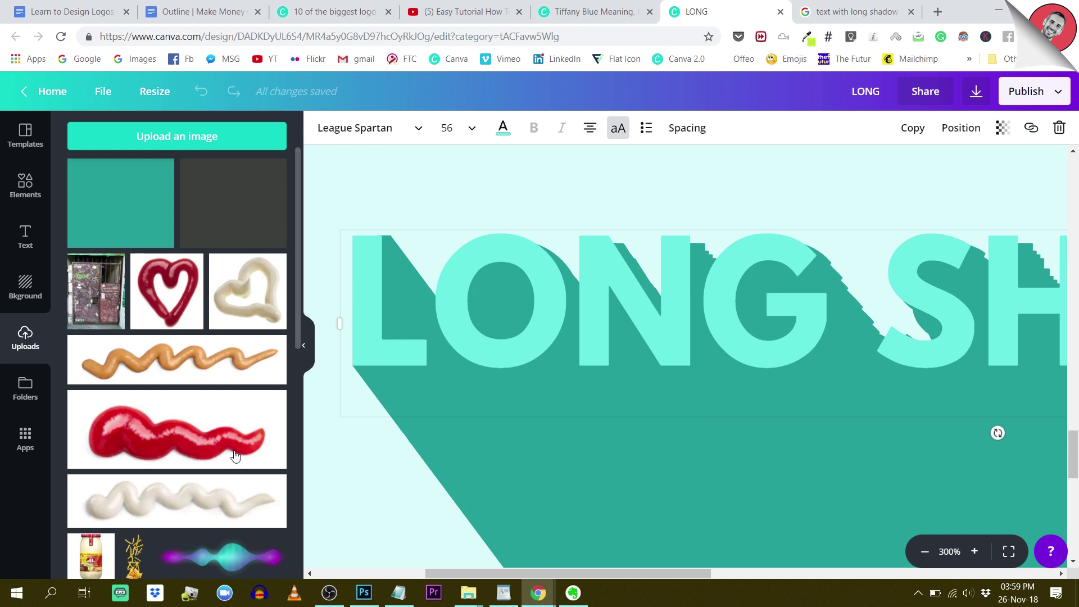
scroll(427, 517, down, 2)
click(366, 528)
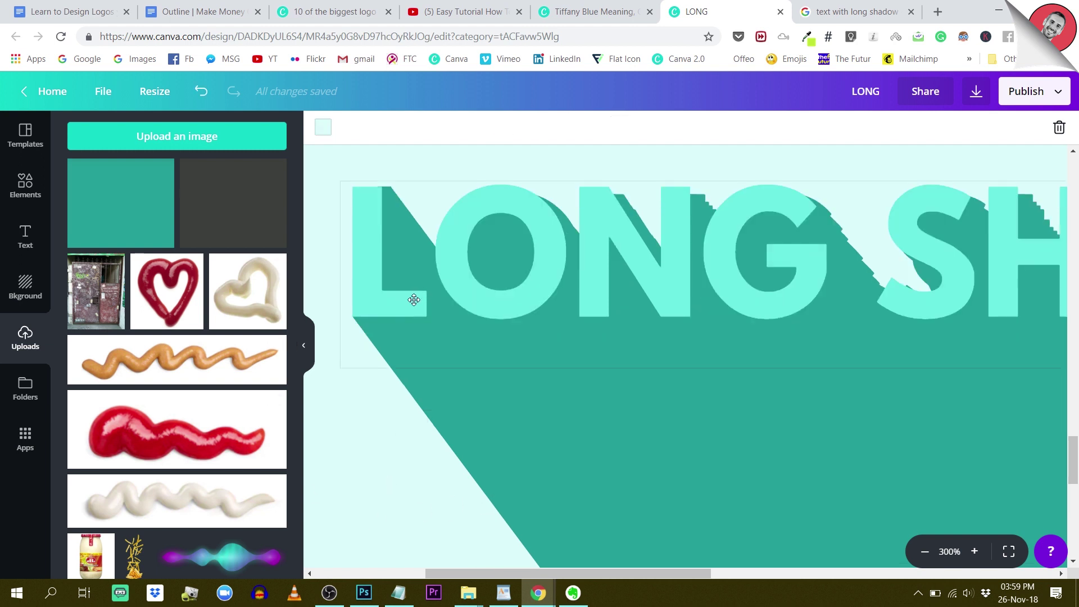
scroll(433, 295, up, 3)
click(467, 279)
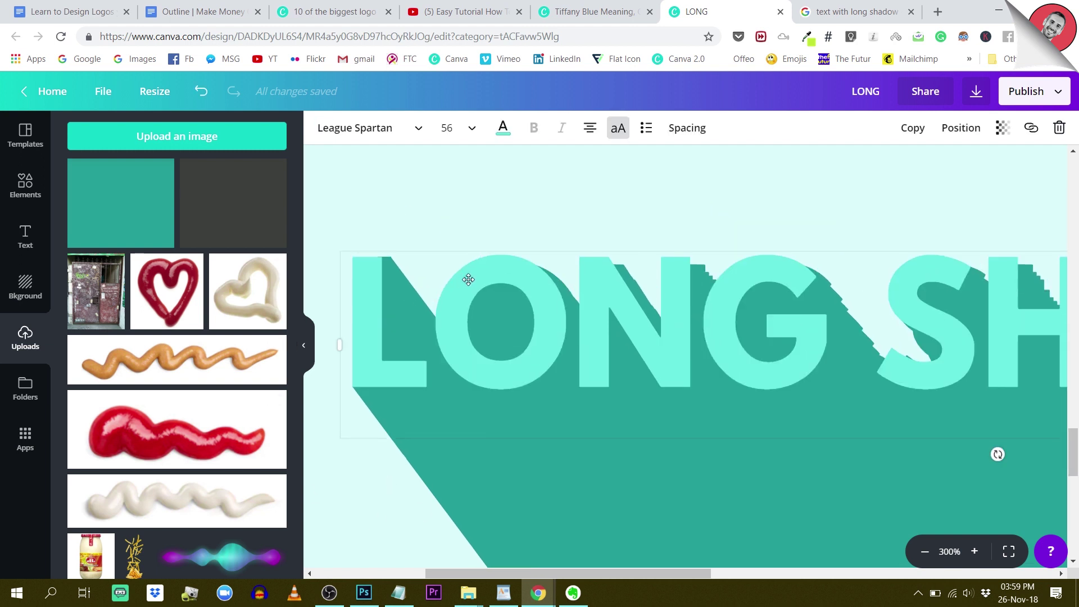
drag(470, 277, 466, 274)
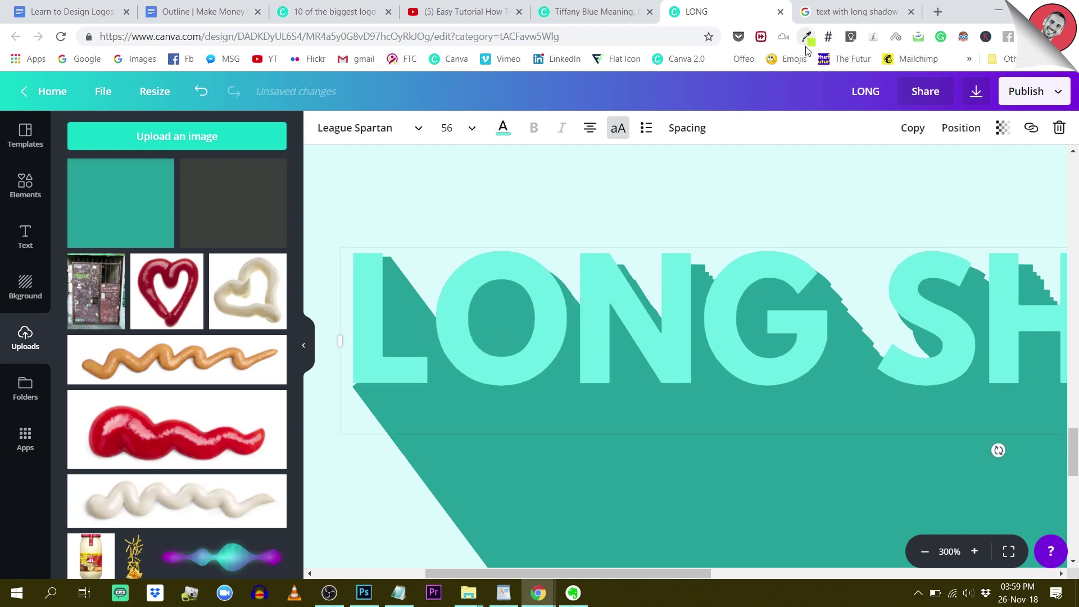
- Nudge the light turquoise LONG SHADOW text slightly down and left so it lines up with the shadow's lower-left corner
key(Down)
key(Down)
key(Down)
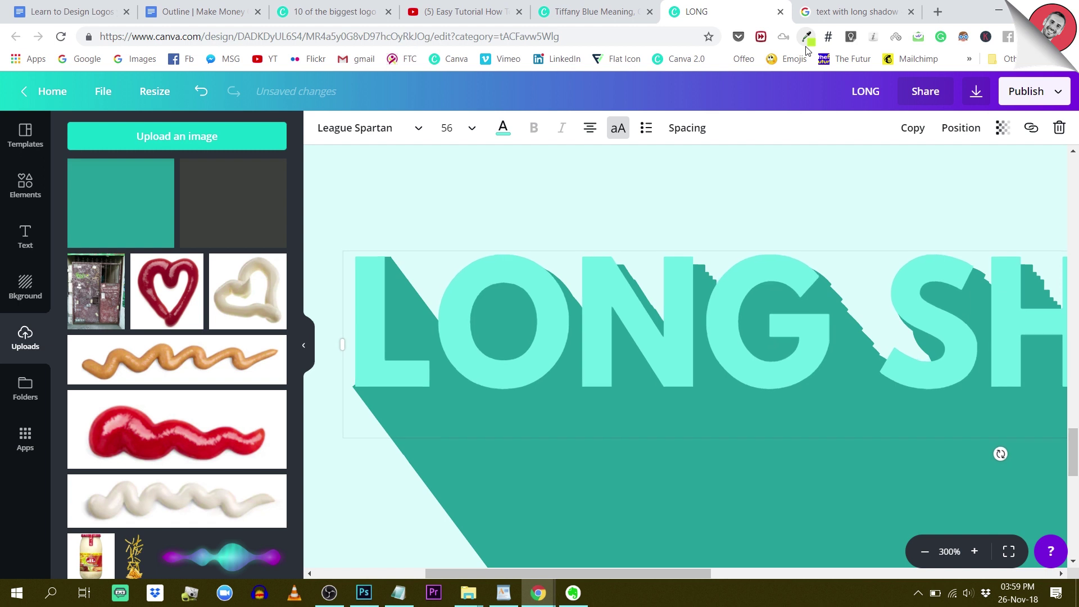
key(Left)
key(Left)
key(Left)
key(Left)
key(Left)
key(Up)
key(Up)
key(Up)
key(Up)
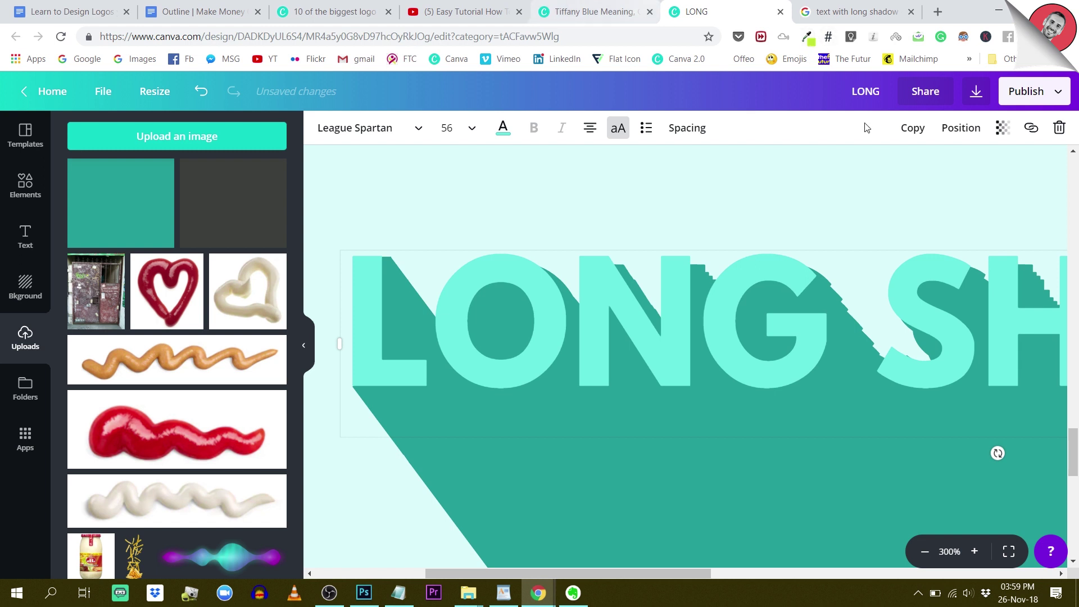
click(865, 190)
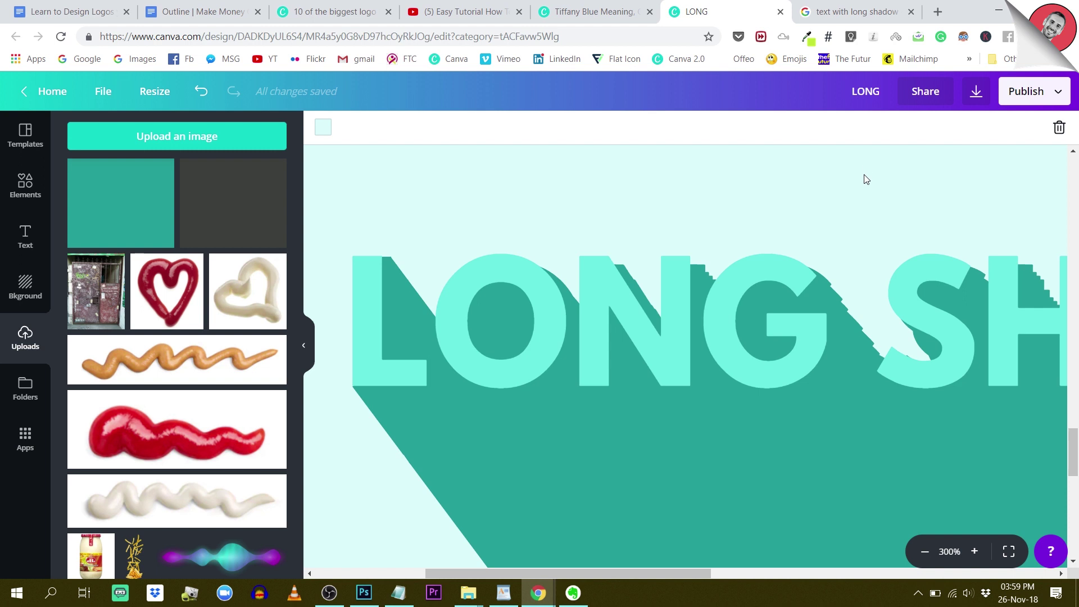
- Duplicate the long diagonal green strip along the shadow's lower-left edge and move the copy up across the N
scroll(852, 215, down, 3)
scroll(862, 282, up, 3)
click(405, 283)
click(440, 501)
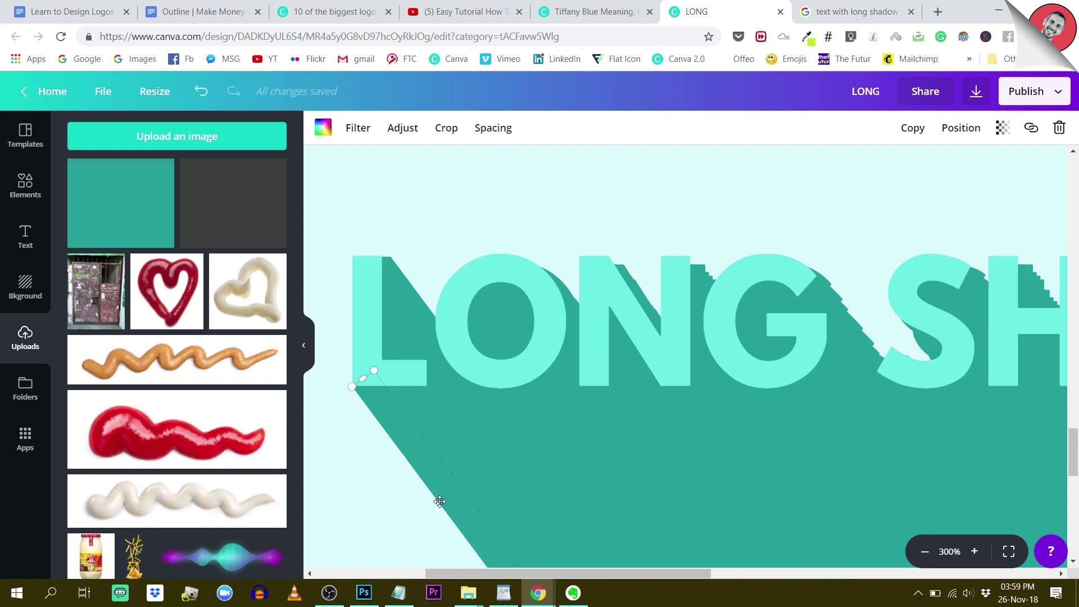
click(911, 129)
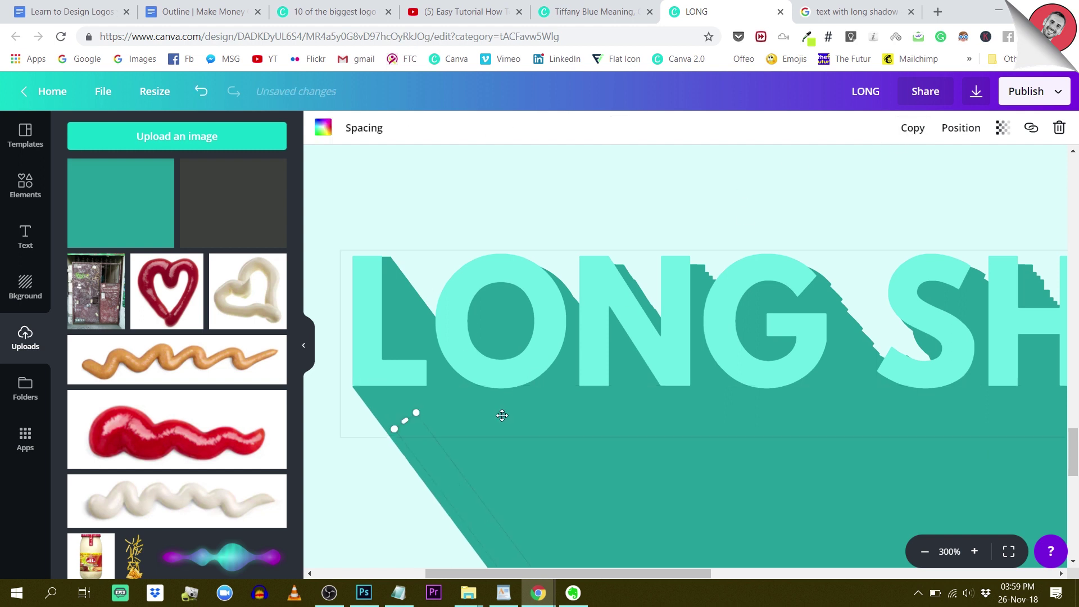
drag(513, 397, 568, 193)
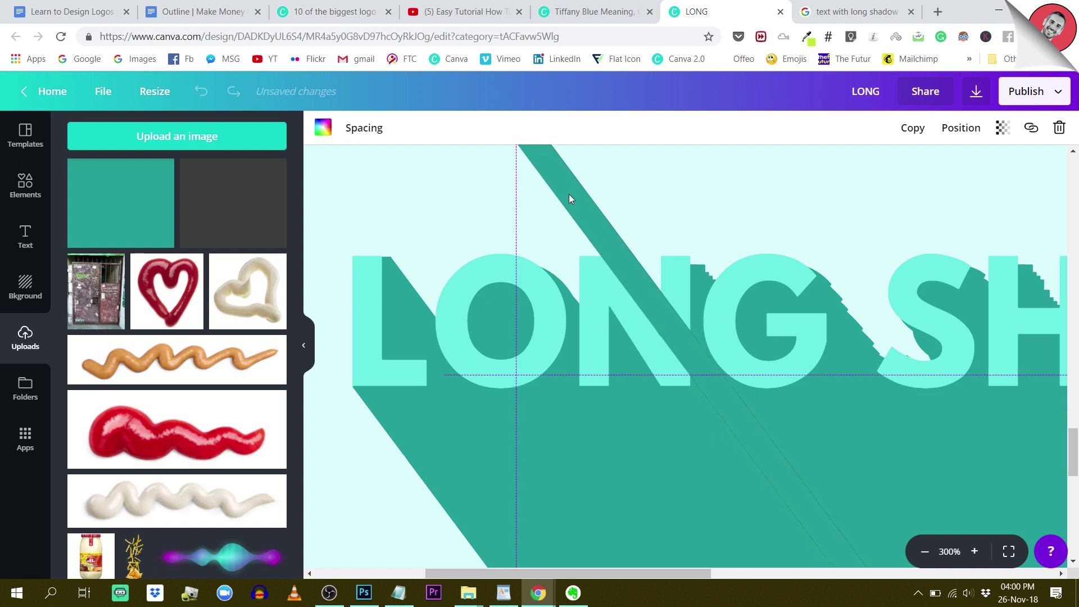
- Shrink the copied long strip to a short, thin diagonal piece in the empty area above the LONG SHADOW text
click(925, 553)
click(925, 552)
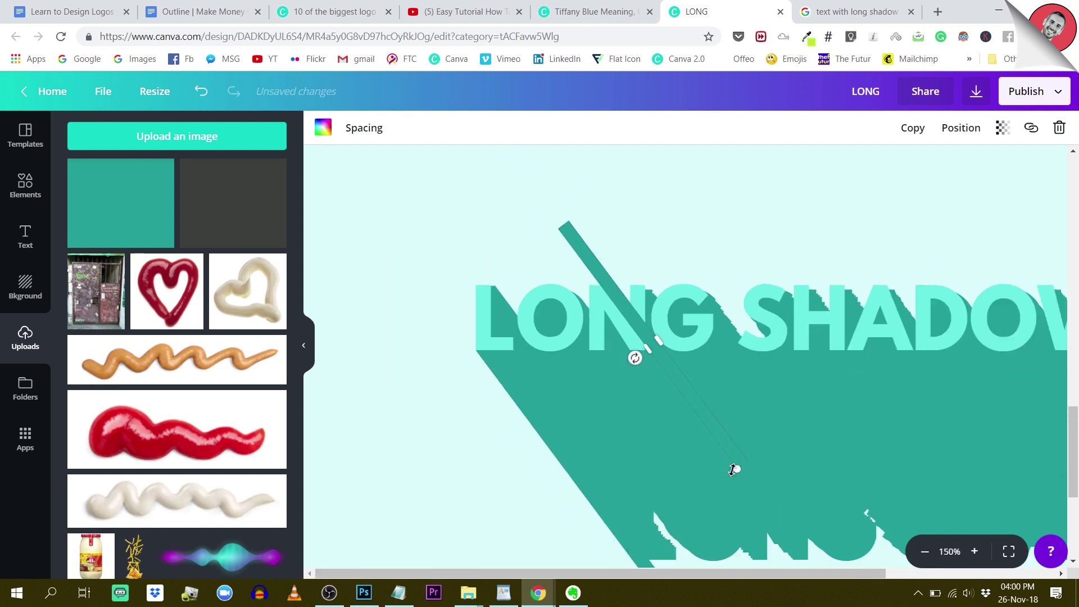
drag(635, 358, 646, 281)
drag(709, 306, 663, 285)
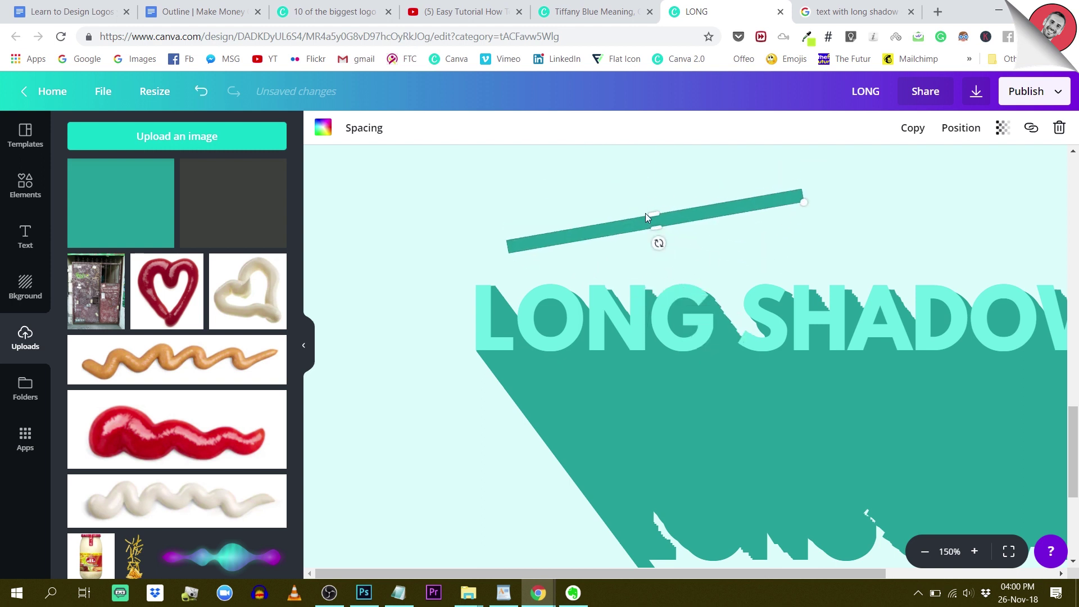
drag(664, 220, 710, 205)
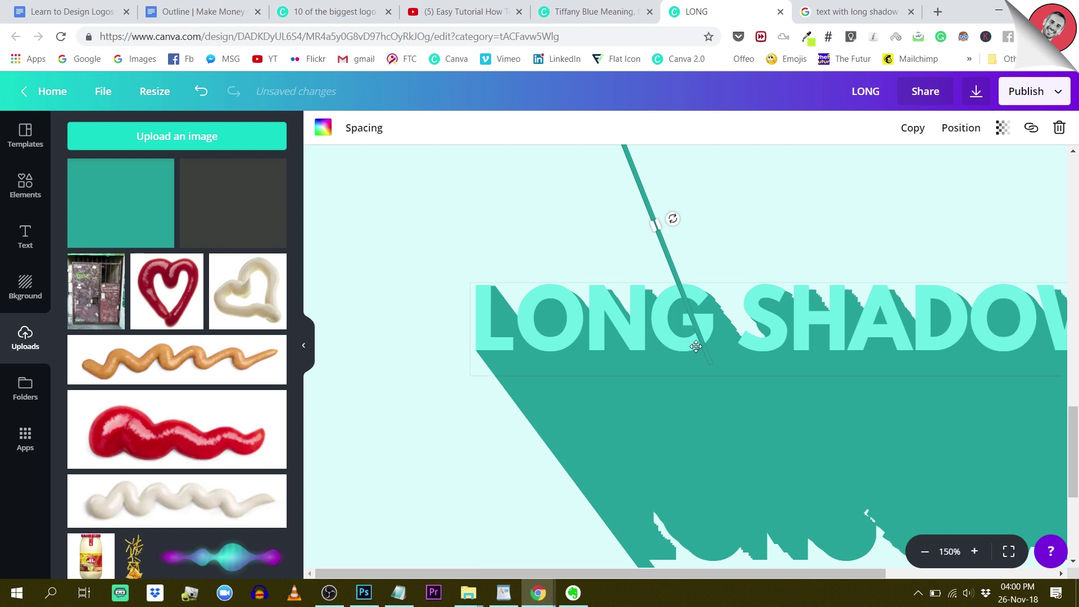
scroll(630, 224, up, 3)
drag(624, 266, 686, 356)
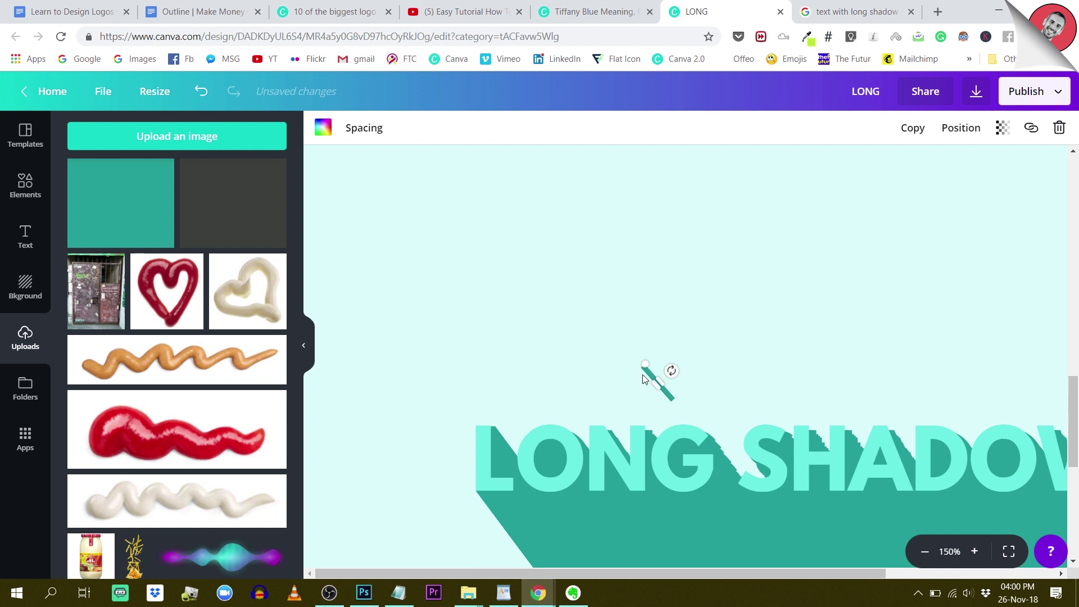
- Position the short diagonal strip over the jagged shadow steps inside the N, parallel to the letter's diagonal stroke
click(974, 551)
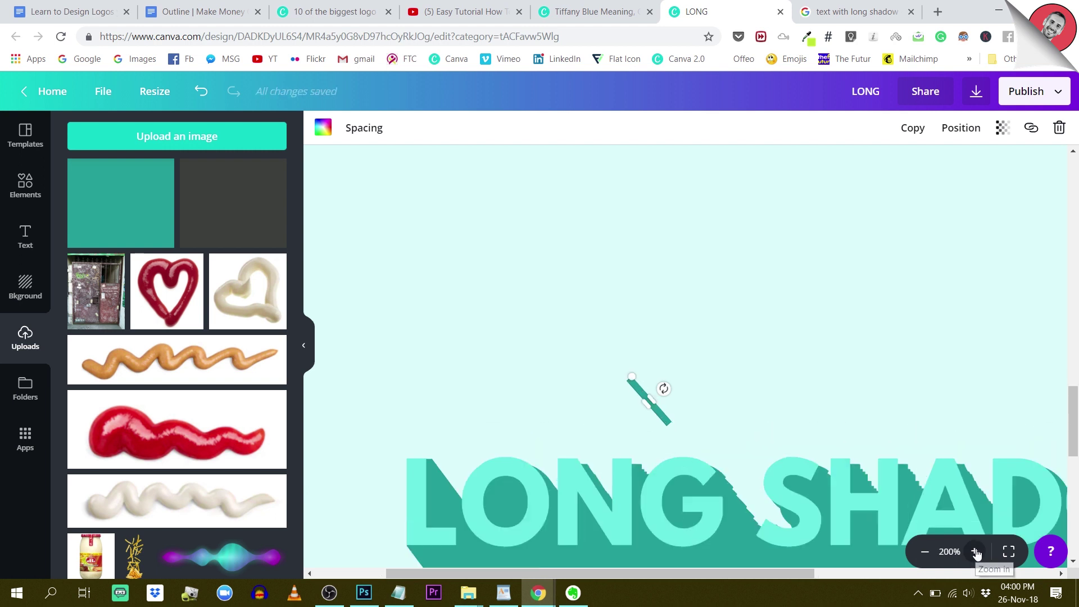
click(975, 551)
scroll(787, 442, down, 3)
scroll(785, 439, down, 1)
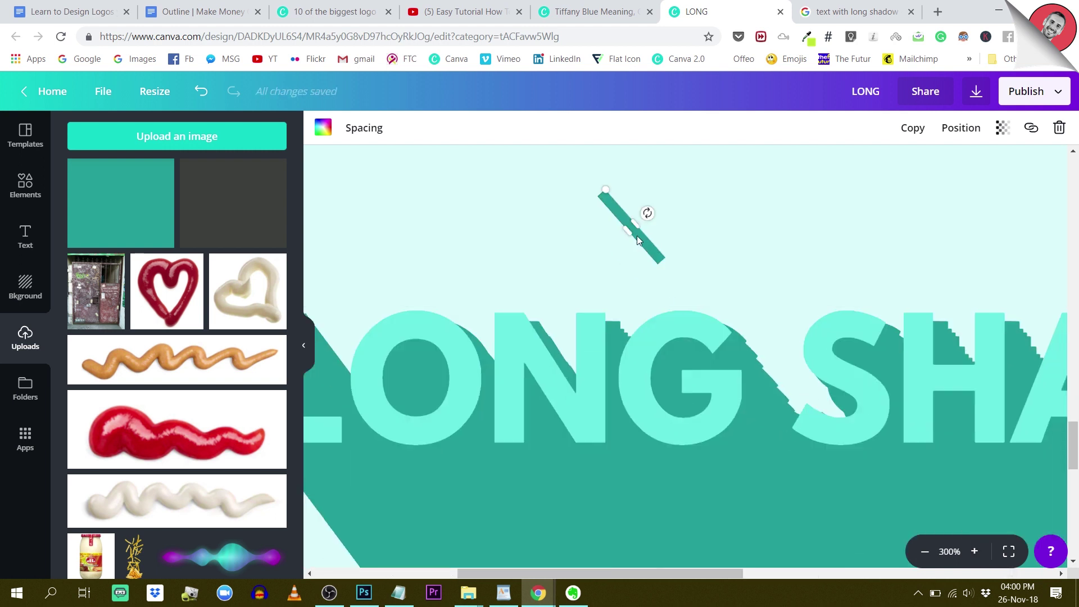
drag(625, 232, 699, 256)
drag(701, 257, 700, 257)
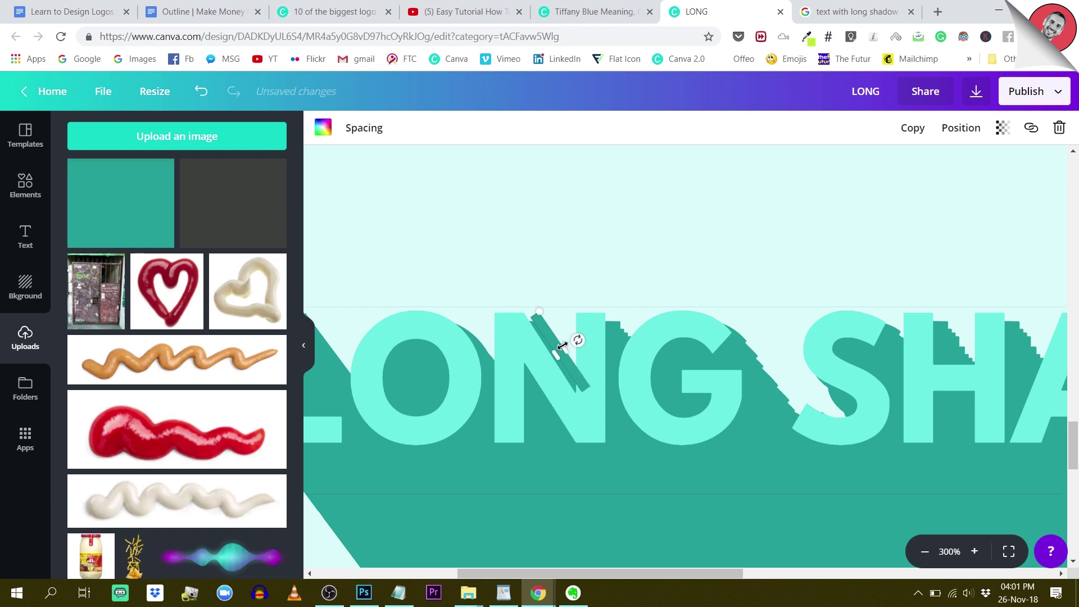
drag(553, 337, 551, 336)
click(602, 279)
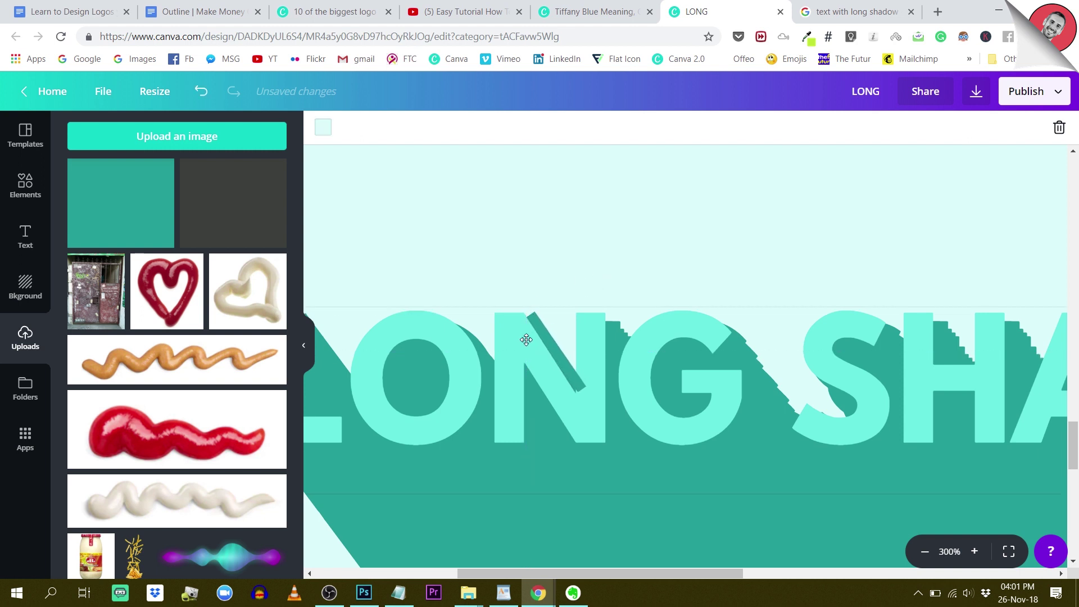
- Duplicate the short diagonal strip, rotate the copy to 0°, and shorten it to a small piece above the N
click(557, 348)
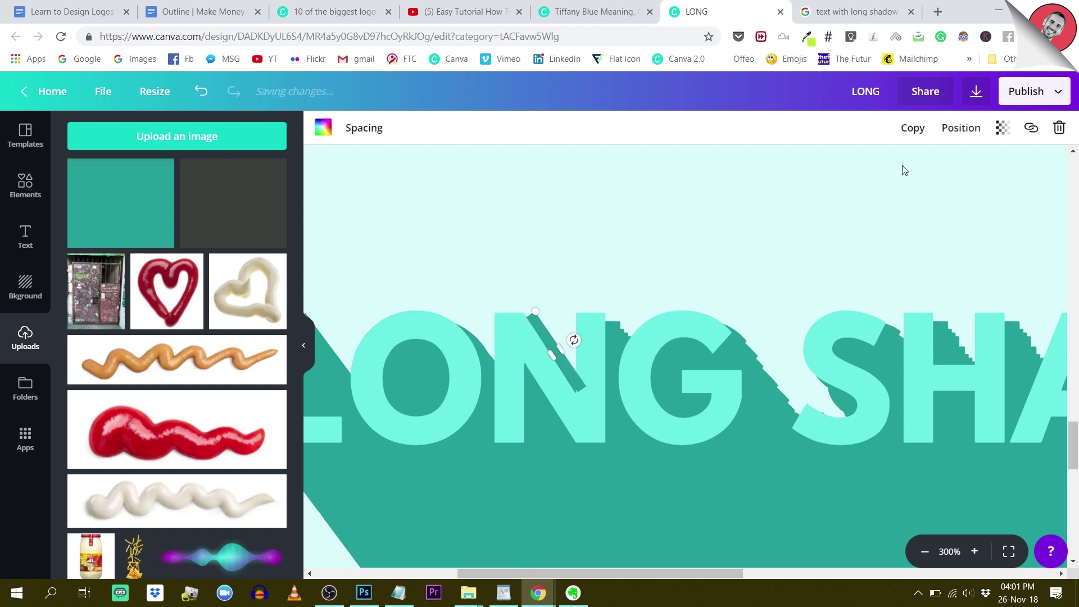
click(910, 131)
drag(591, 376, 564, 313)
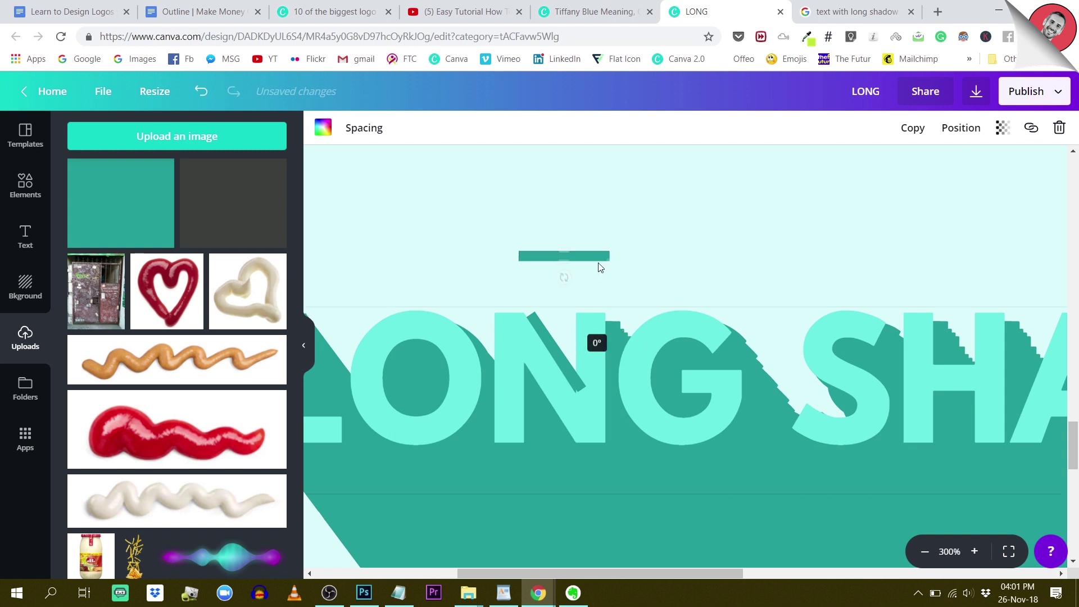
drag(611, 261, 526, 251)
- Nudge the small horizontal piece down and left until it fills the shadow's top corner beside the N's first stem
key(Down)
key(Down)
key(Down)
key(Down)
key(Down)
key(Down)
key(Down)
key(Down)
key(Down)
key(Down)
key(Down)
key(Down)
key(Down)
key(Down)
key(Down)
key(Down)
key(Down)
key(Down)
key(Down)
key(Down)
key(Down)
key(Down)
key(Down)
key(Down)
key(Down)
key(Down)
key(Down)
key(Down)
key(Left)
key(Left)
key(Left)
key(Left)
key(Left)
key(Left)
key(Left)
key(Left)
key(Left)
key(Left)
key(Left)
key(Left)
key(Left)
key(Left)
key(Left)
key(Left)
key(Left)
key(Left)
key(Left)
key(Down)
key(Down)
key(Down)
key(Down)
key(Down)
key(Right)
key(Right)
key(Right)
key(Up)
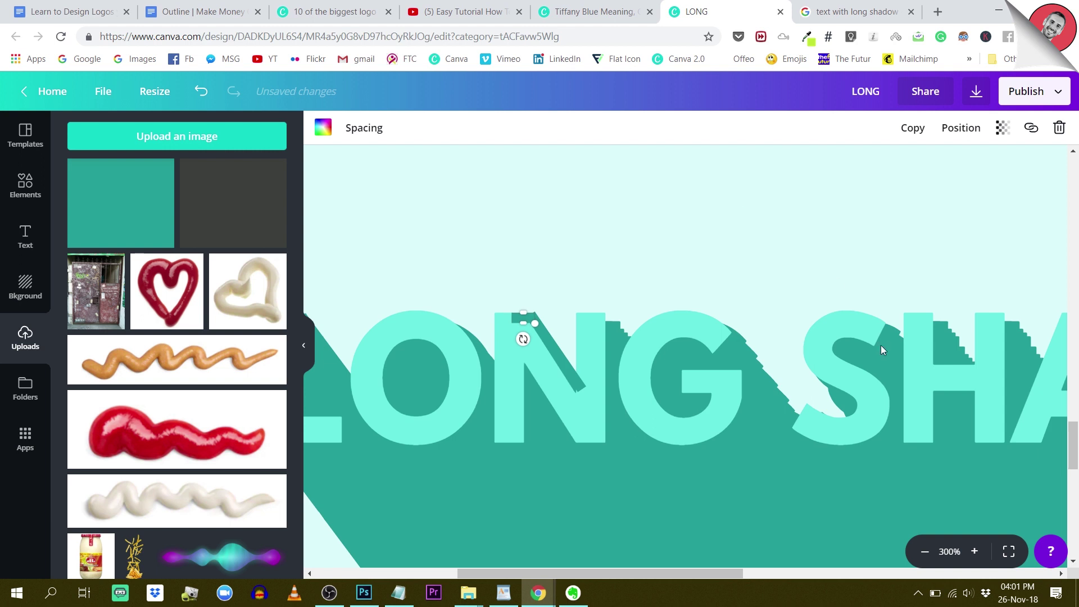
- Nudge the diagonal strip over the N slightly down so its upper end meets the small horizontal piece
click(976, 551)
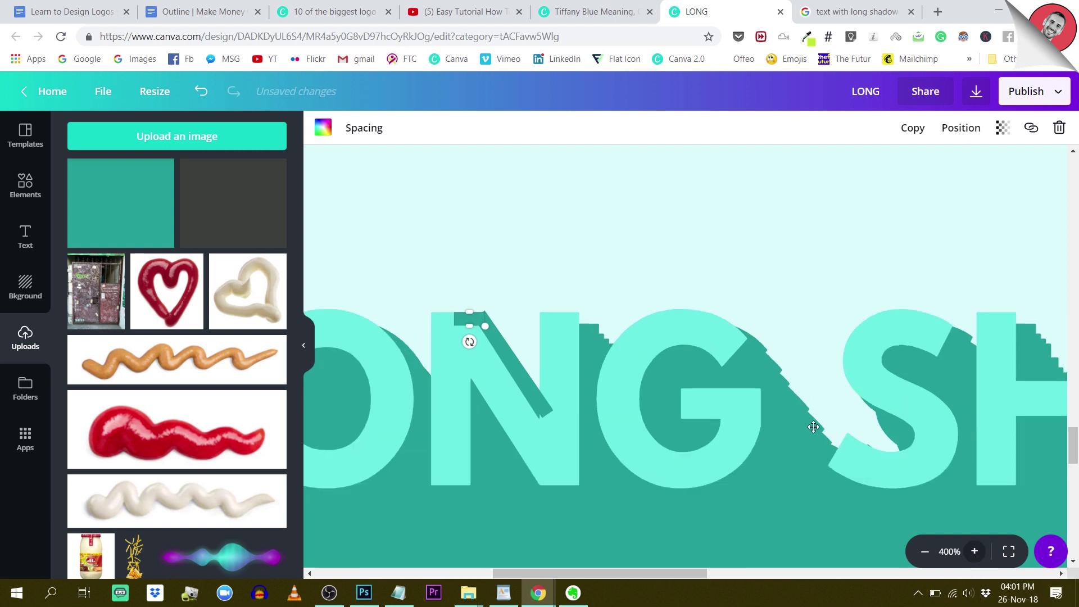
key(ctrl+plus)
scroll(482, 309, down, 2)
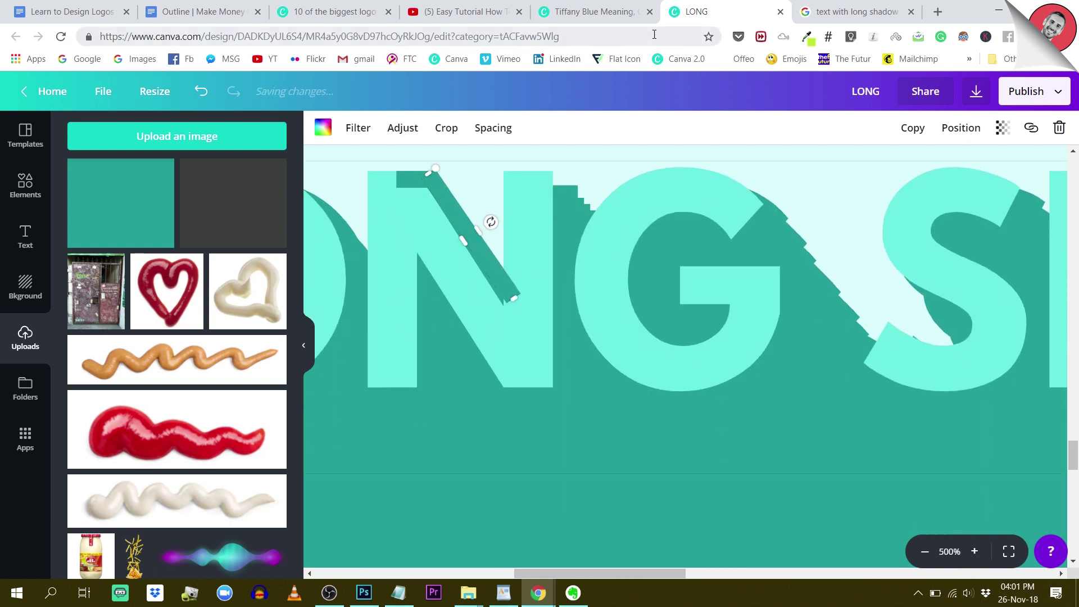
key(Down)
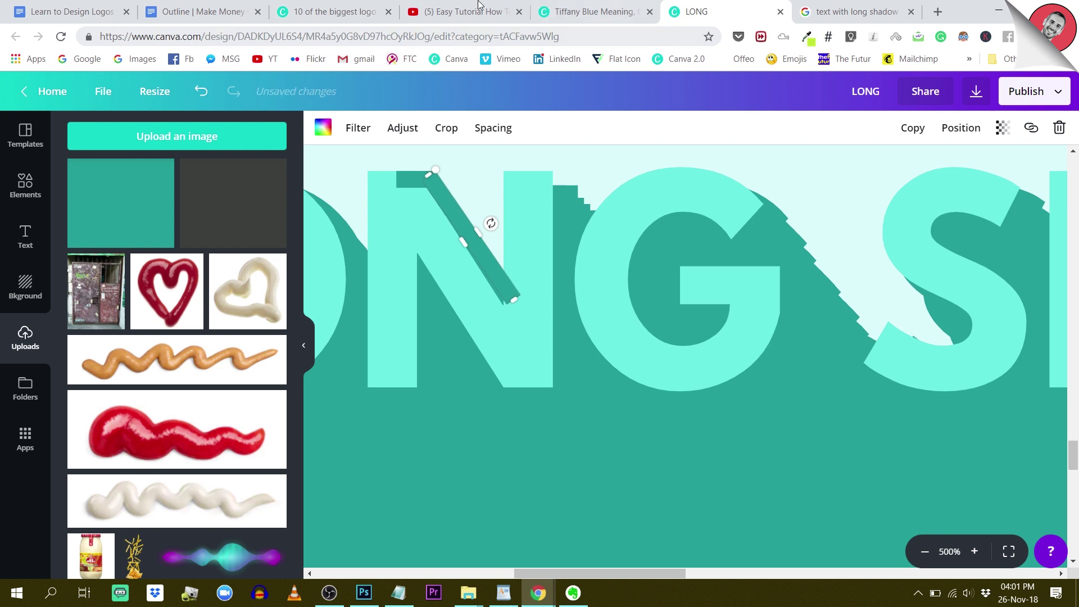
- Send the N's diagonal strip and the small horizontal piece backward, behind the LONG SHADOW text
click(671, 189)
scroll(670, 190, up, 1)
scroll(671, 189, left, 2)
click(609, 306)
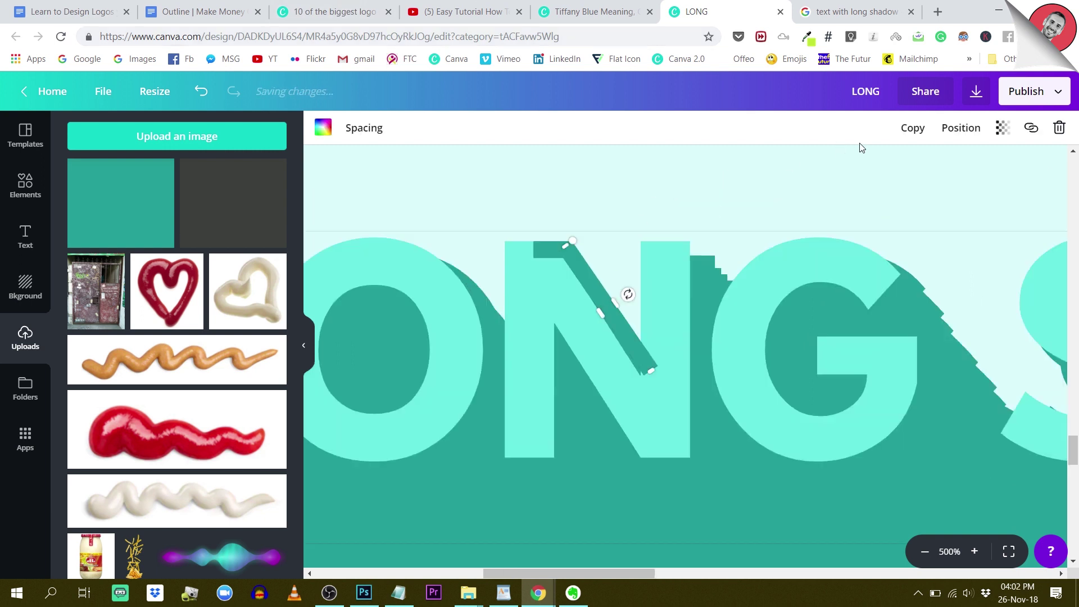
click(961, 127)
click(908, 192)
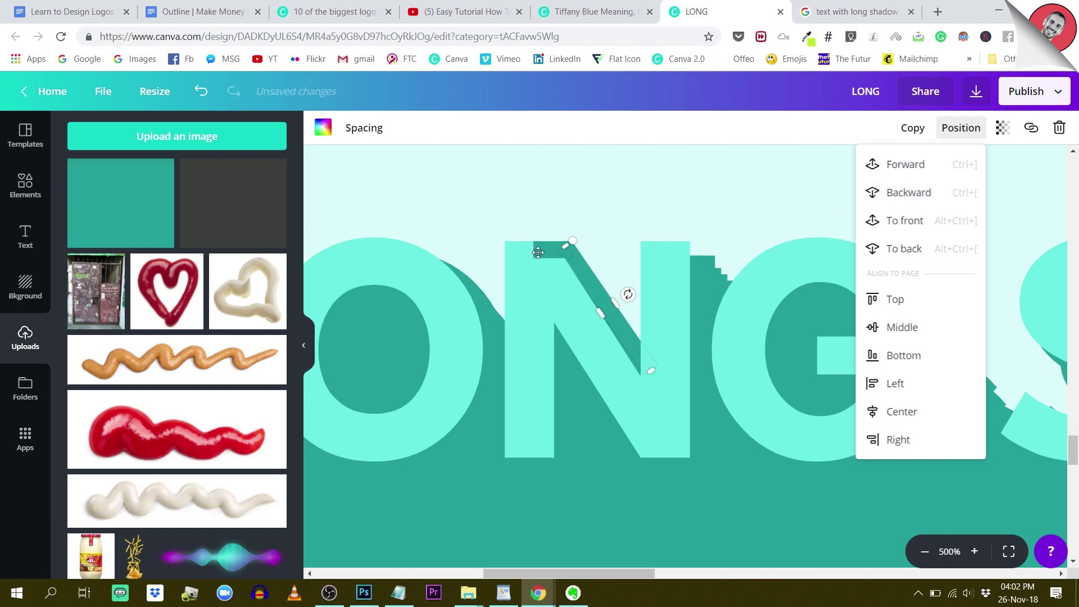
scroll(584, 266, left, 3)
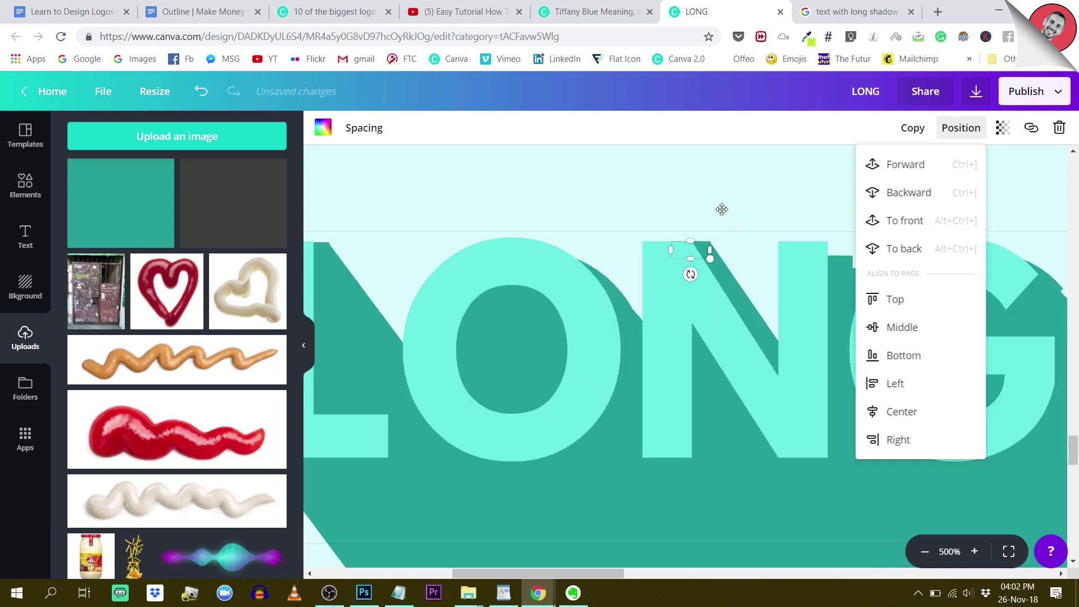
scroll(723, 209, left, 3)
click(723, 209)
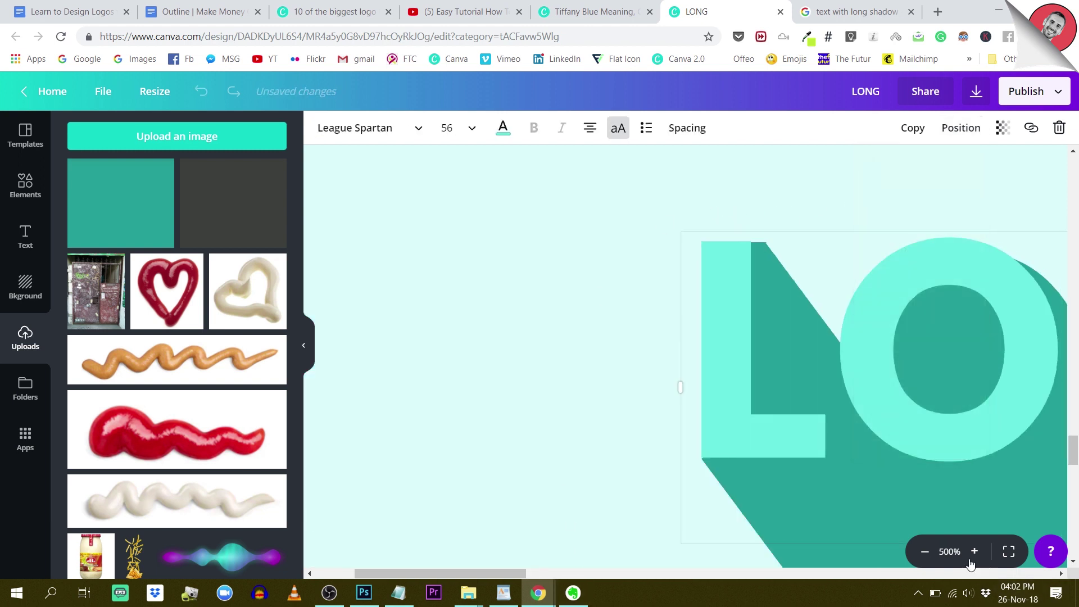
- Examine the shadow along the LONG SHADOW text for letters whose edges are still jagged
click(923, 553)
click(921, 552)
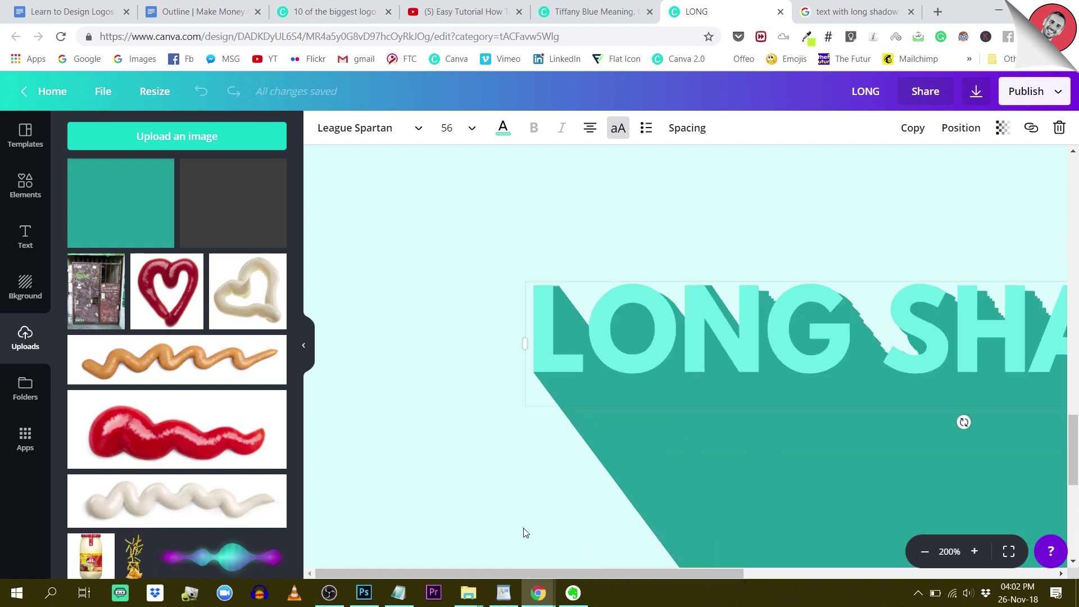
drag(510, 573, 624, 579)
click(584, 322)
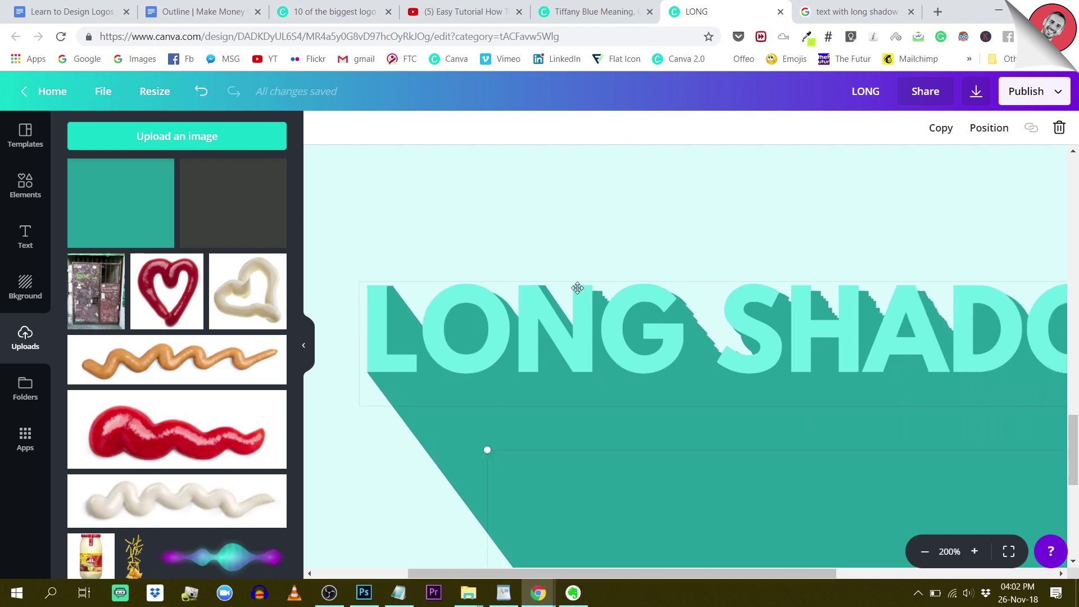
click(582, 238)
scroll(571, 234, up, 2)
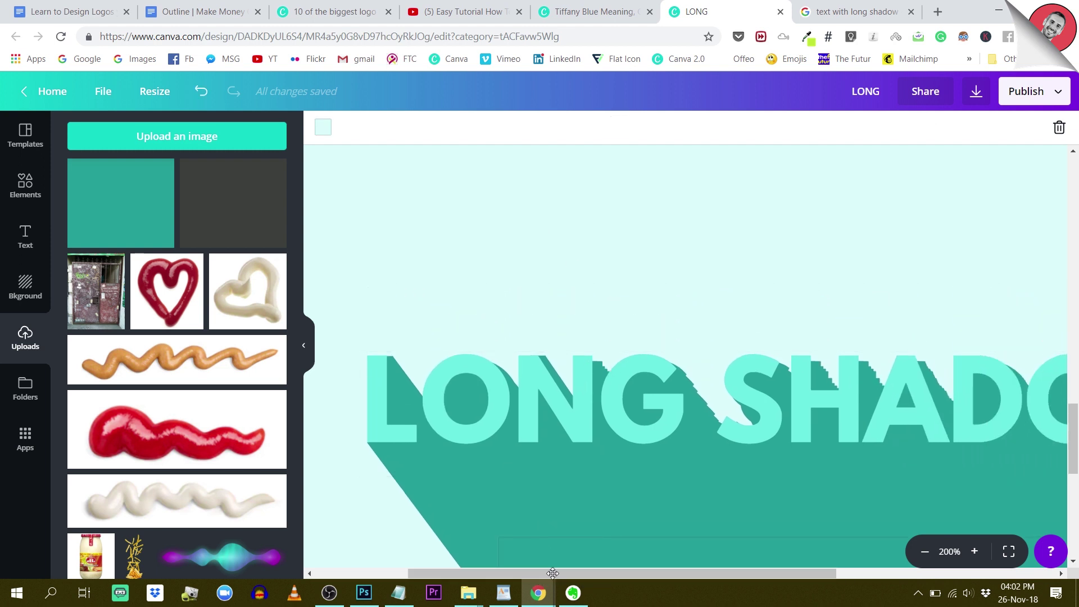
drag(560, 575, 603, 575)
click(618, 393)
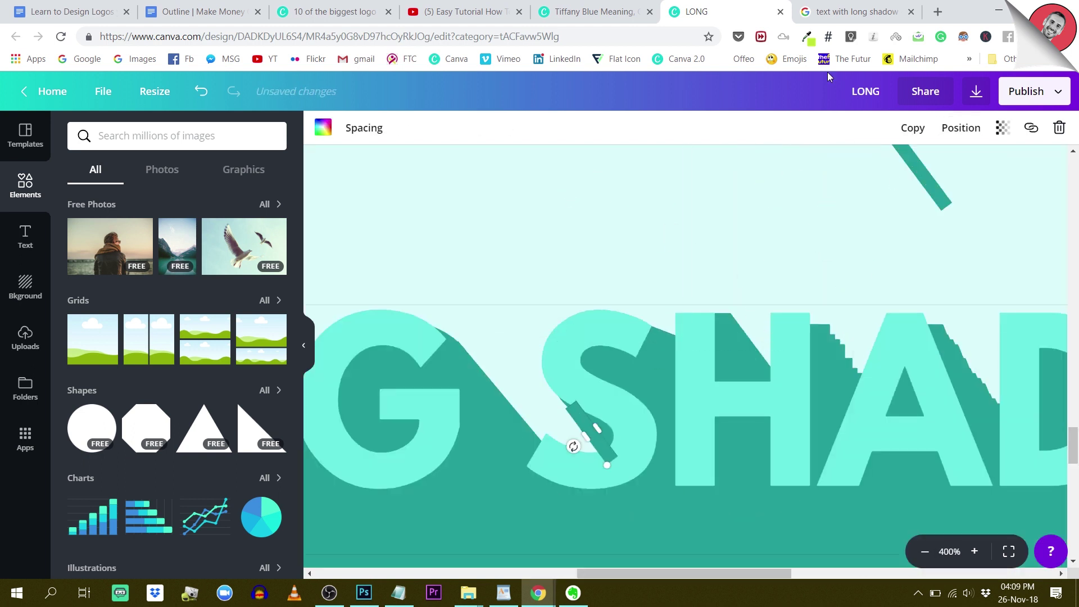
- Move the short diagonal strip from the S to the jagged shadow steps between the H and the A
drag(571, 445, 831, 356)
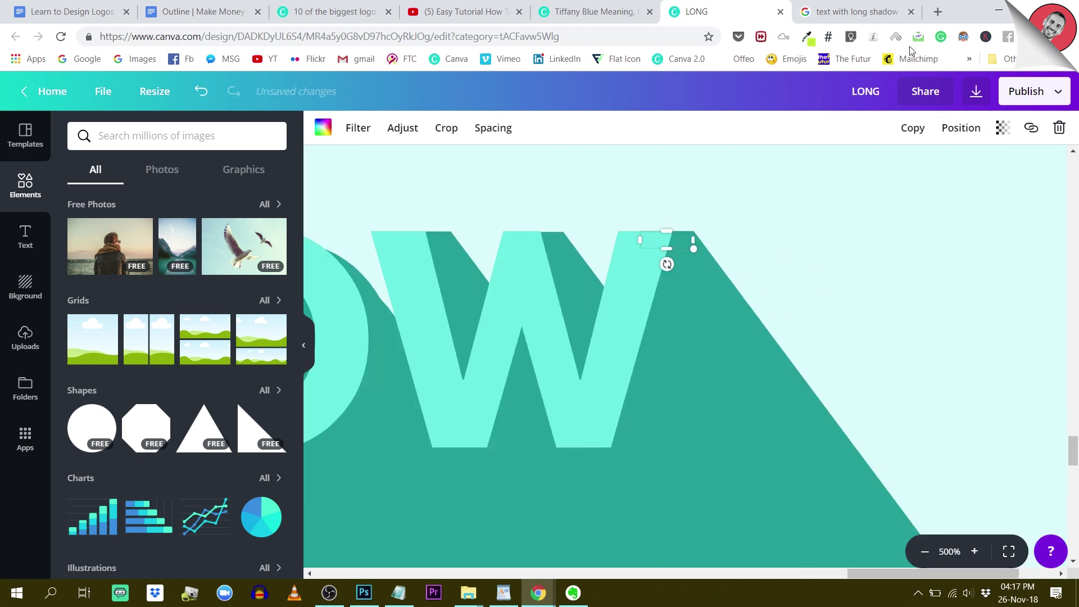
key(Delete)
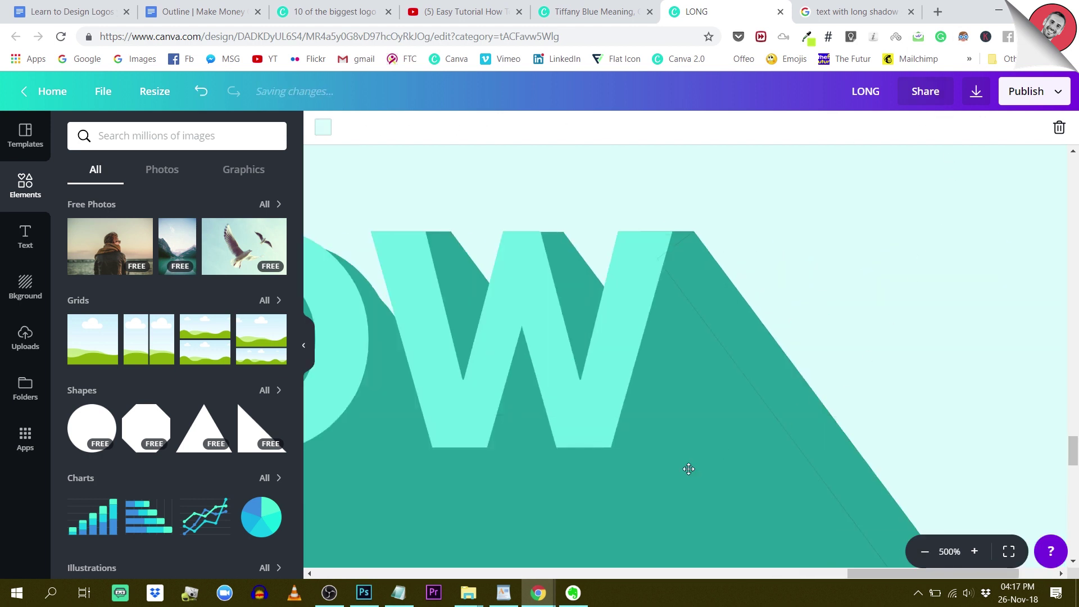
- Examine the smoothed shadow edges across the whole LONG SHADOW text, both from a distance and close up
click(924, 552)
click(924, 552)
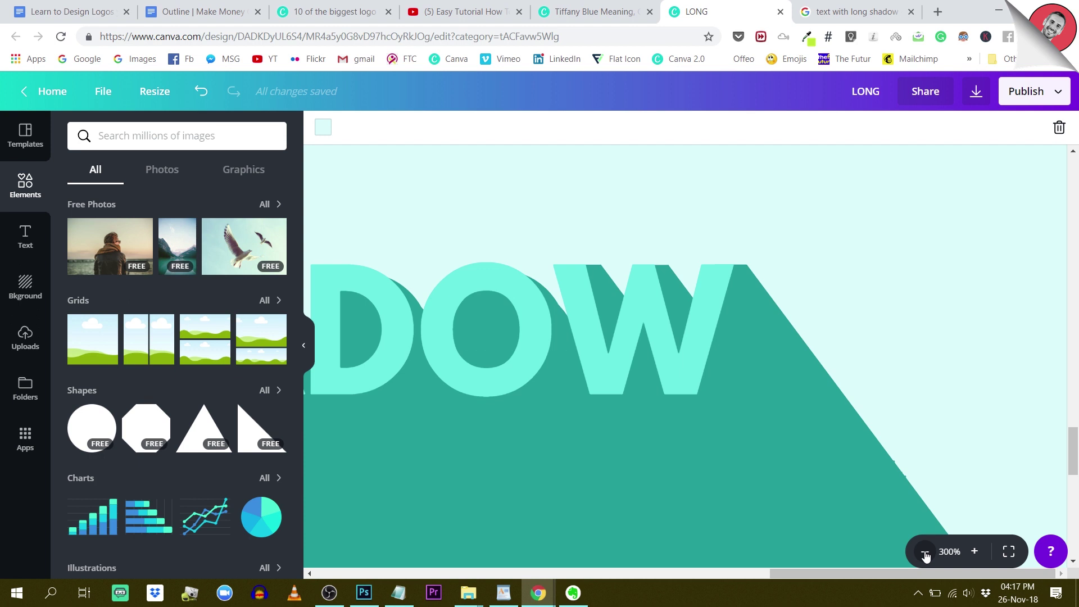
click(924, 551)
click(924, 551)
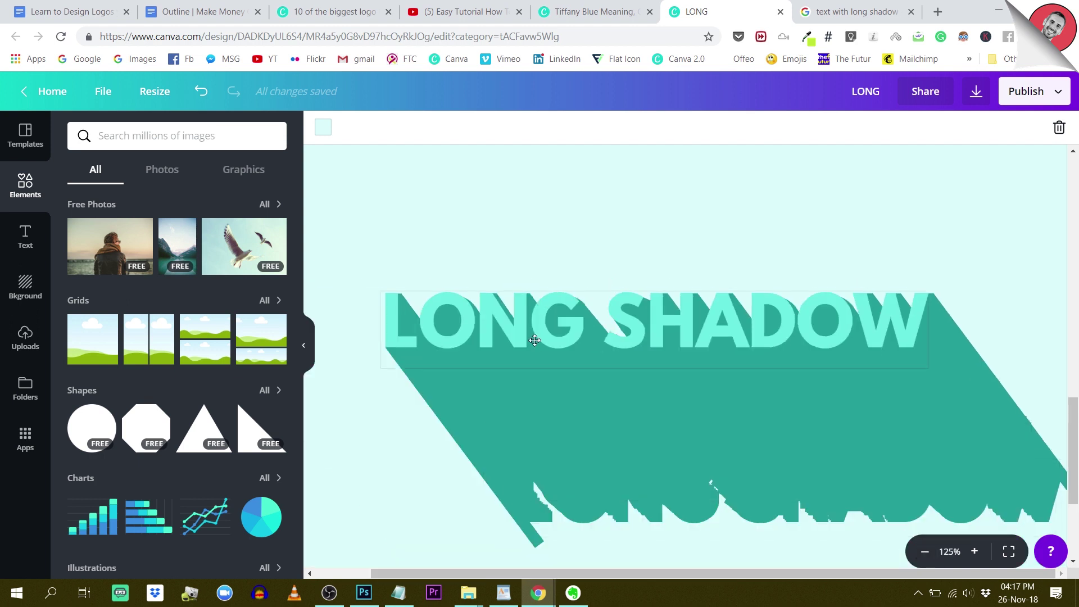
click(974, 552)
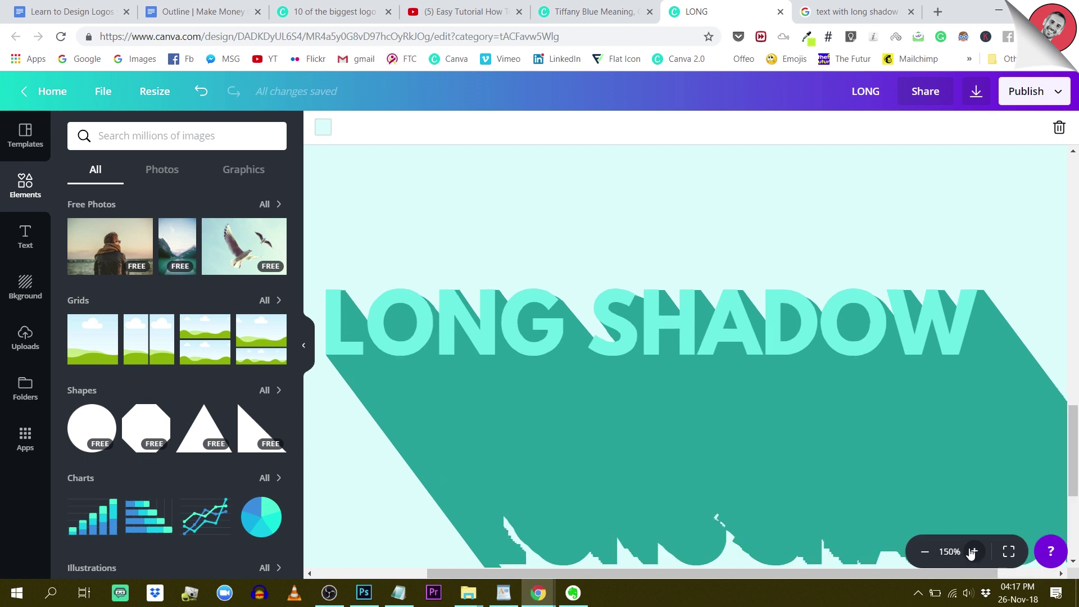
click(974, 551)
click(974, 551)
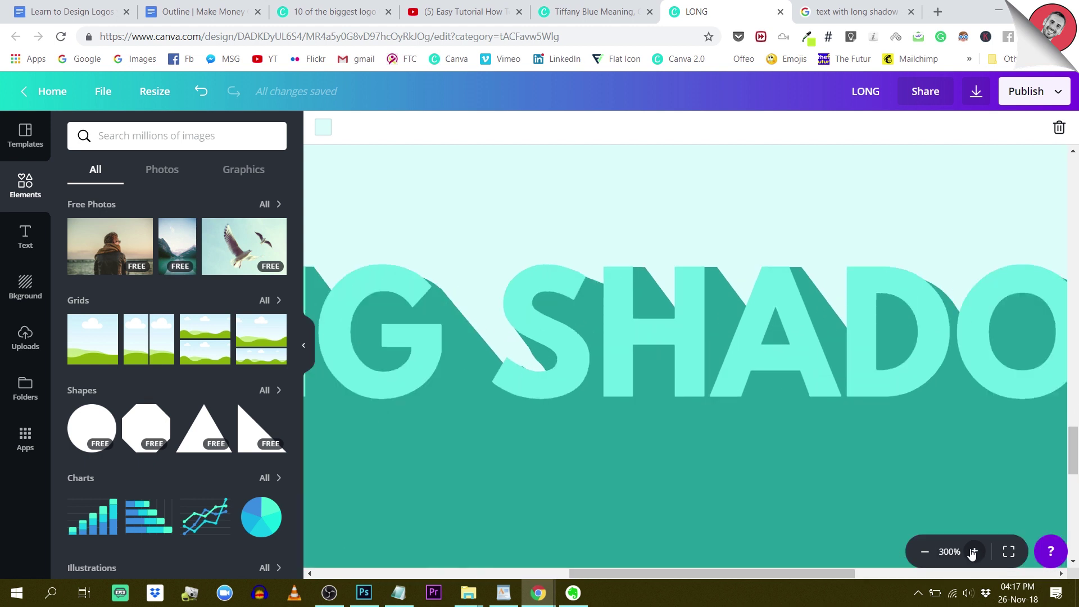
drag(754, 575, 672, 574)
click(677, 510)
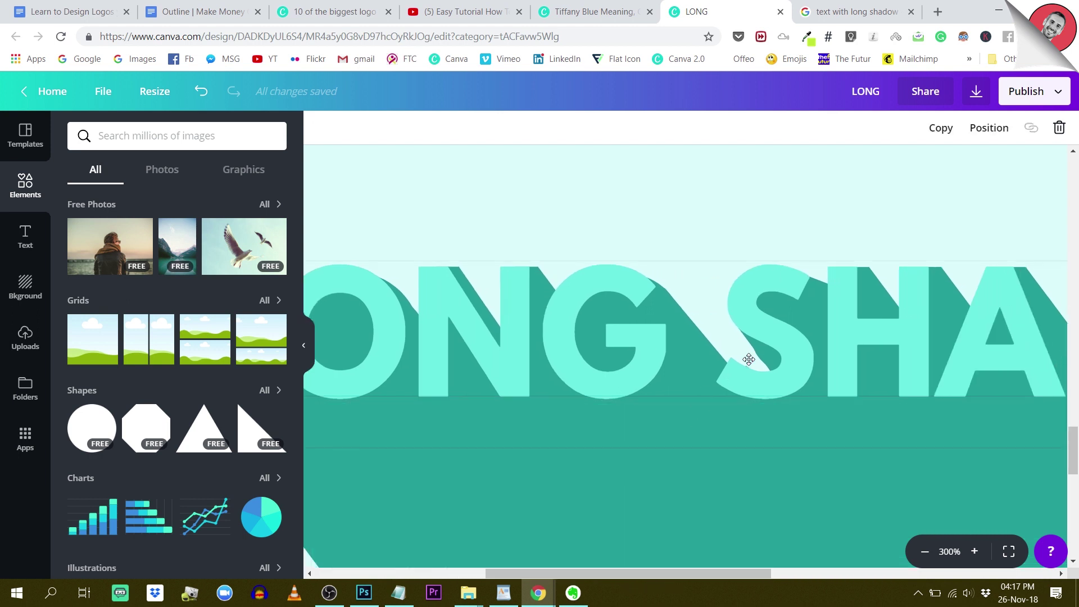
- Examine the shadow edges around the G, S, H and A up close and across the whole LONG SHADOW text
click(975, 551)
click(975, 552)
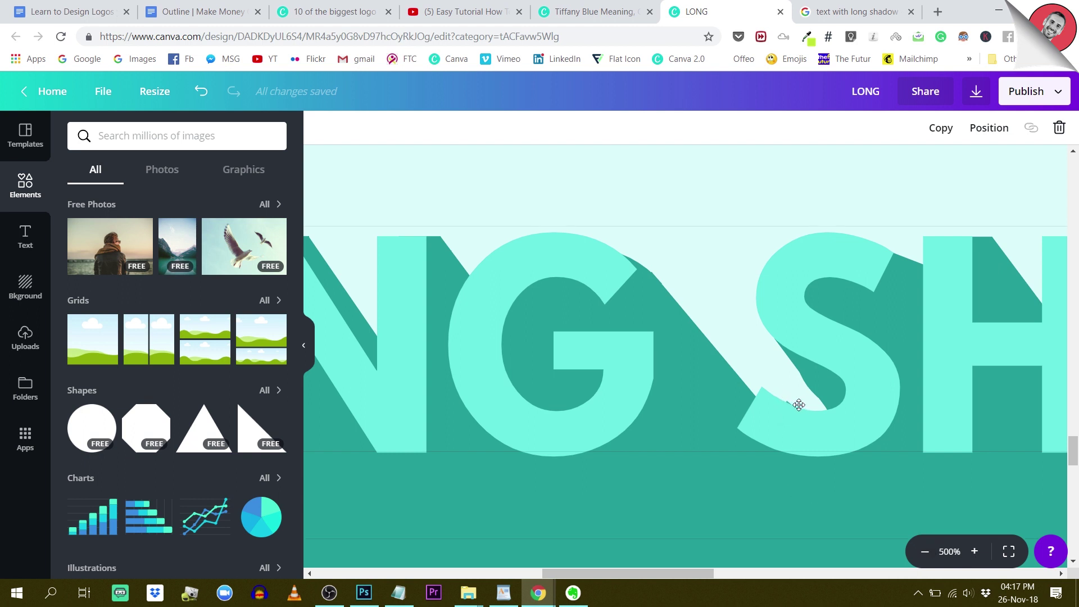
scroll(667, 585, right, 6)
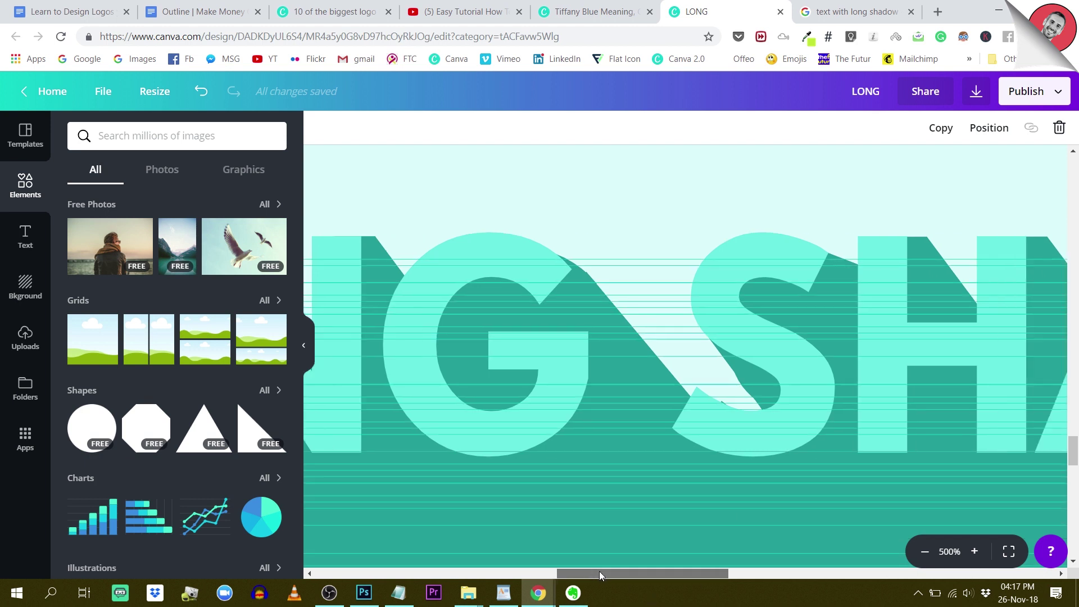
scroll(667, 586, right, 2)
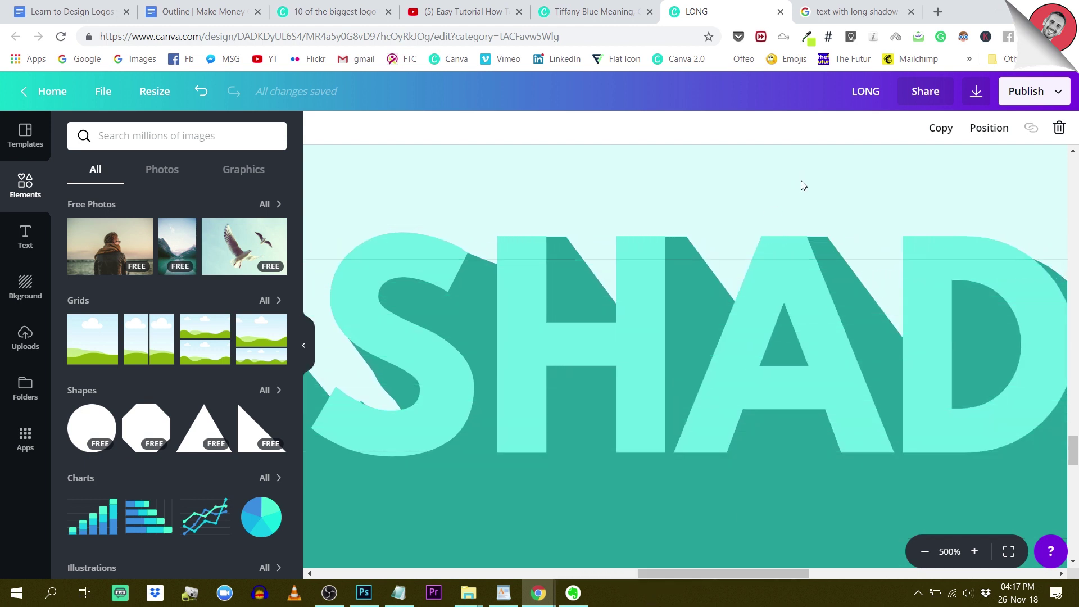
drag(651, 576, 618, 596)
click(567, 433)
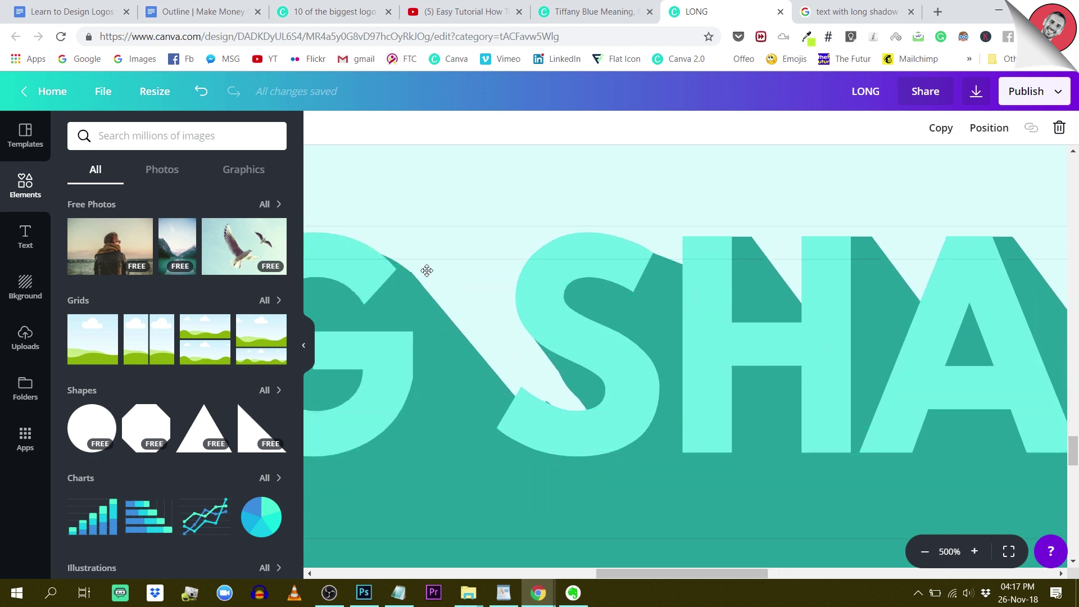
click(464, 193)
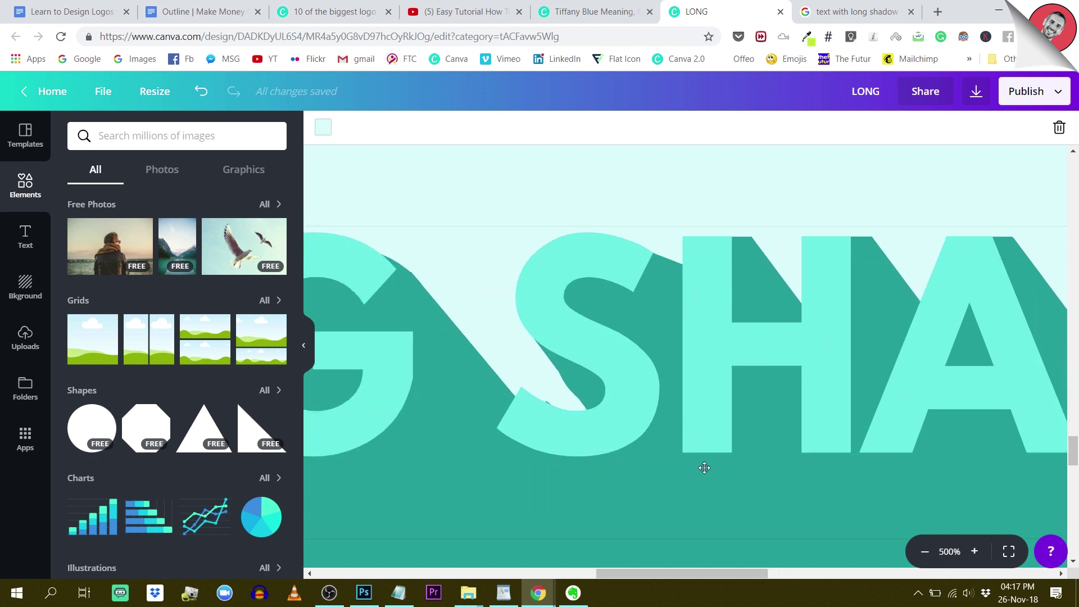
click(925, 552)
click(925, 552)
click(925, 551)
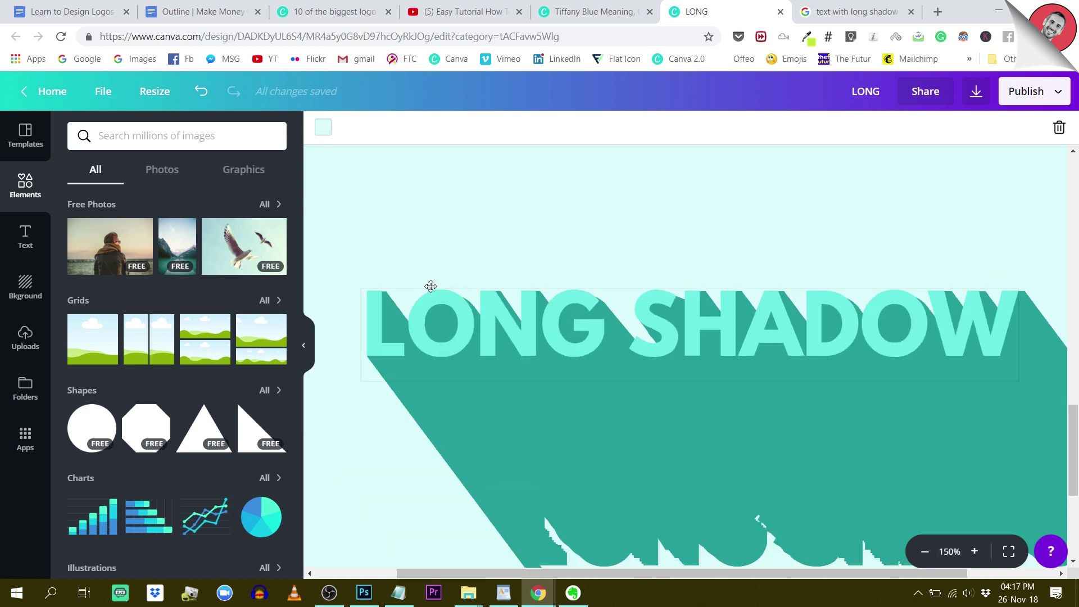
- Duplicate the small pale rectangle beside the shadow's lower-left diagonal edge and place the copy over the top of the S
drag(346, 426, 372, 406)
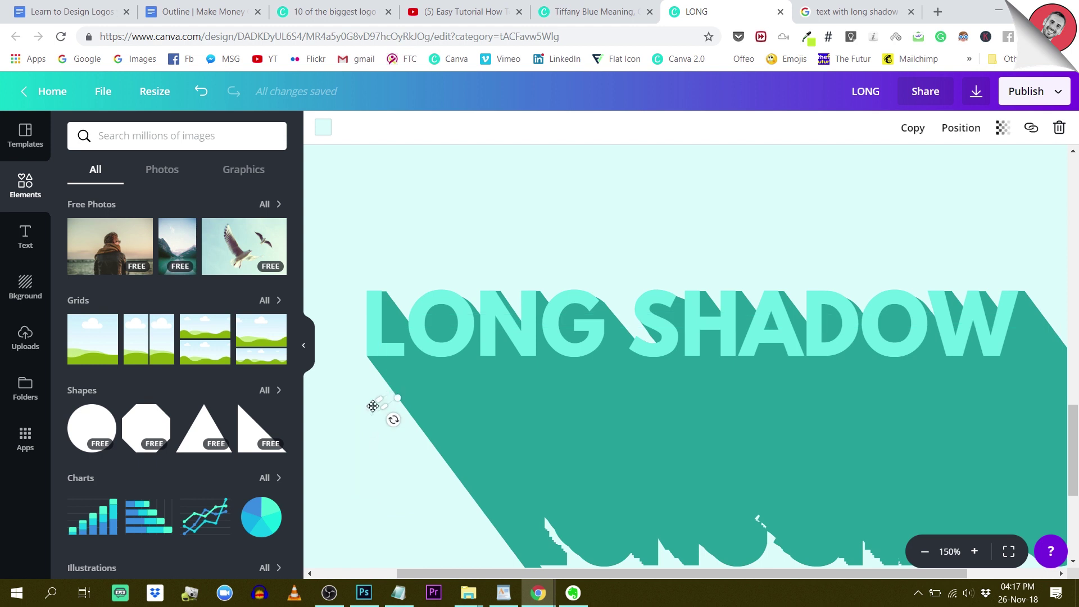
click(325, 131)
click(665, 178)
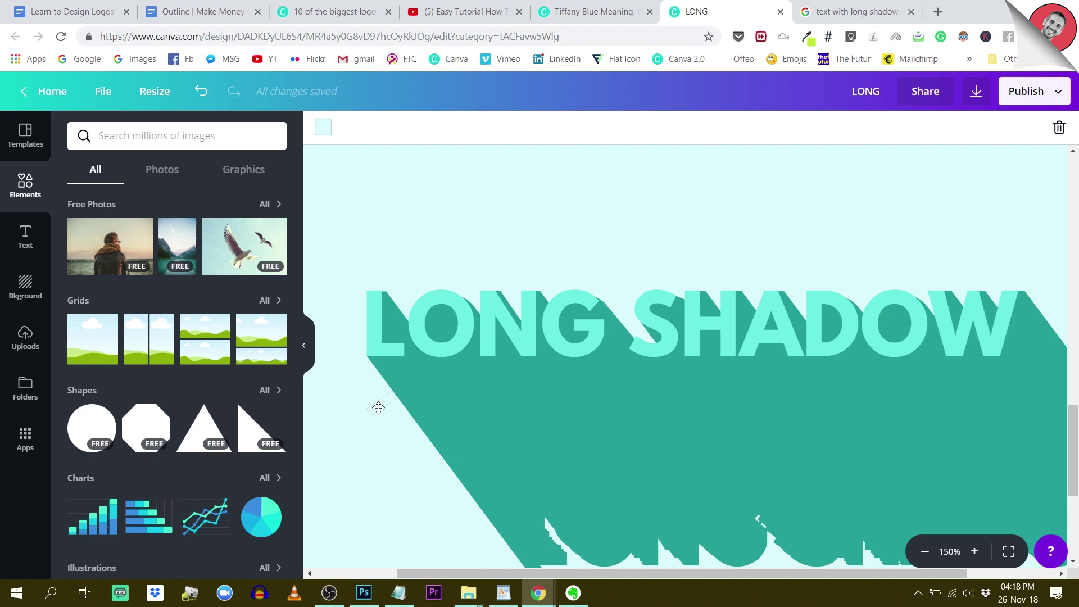
click(378, 408)
click(893, 129)
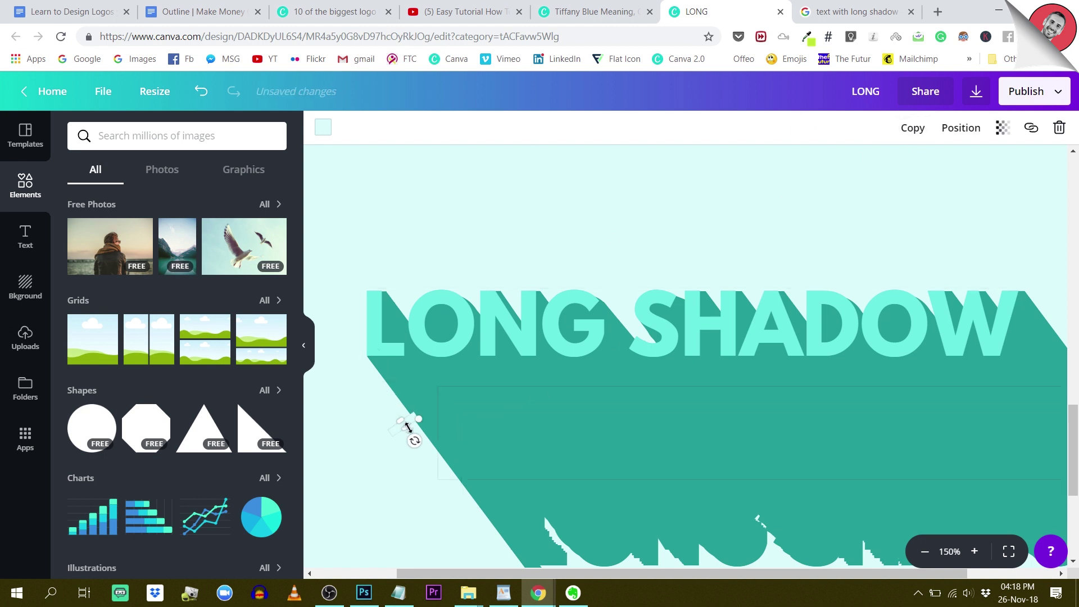
drag(392, 430, 674, 297)
- Recolor the copied rectangle coral pink and move it to the empty area above the gap between the G and S
click(324, 128)
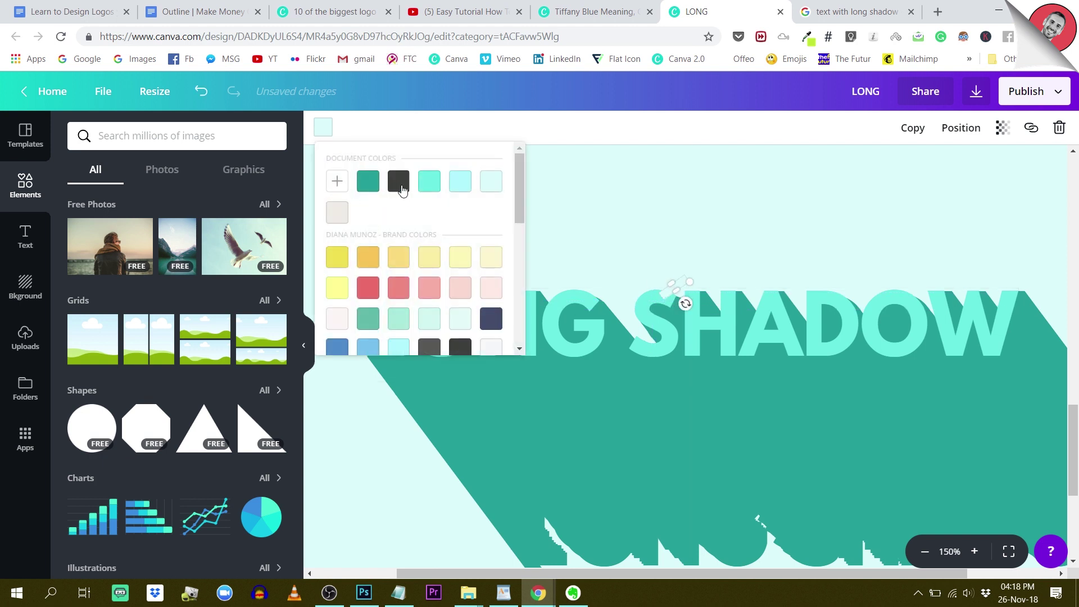
click(425, 188)
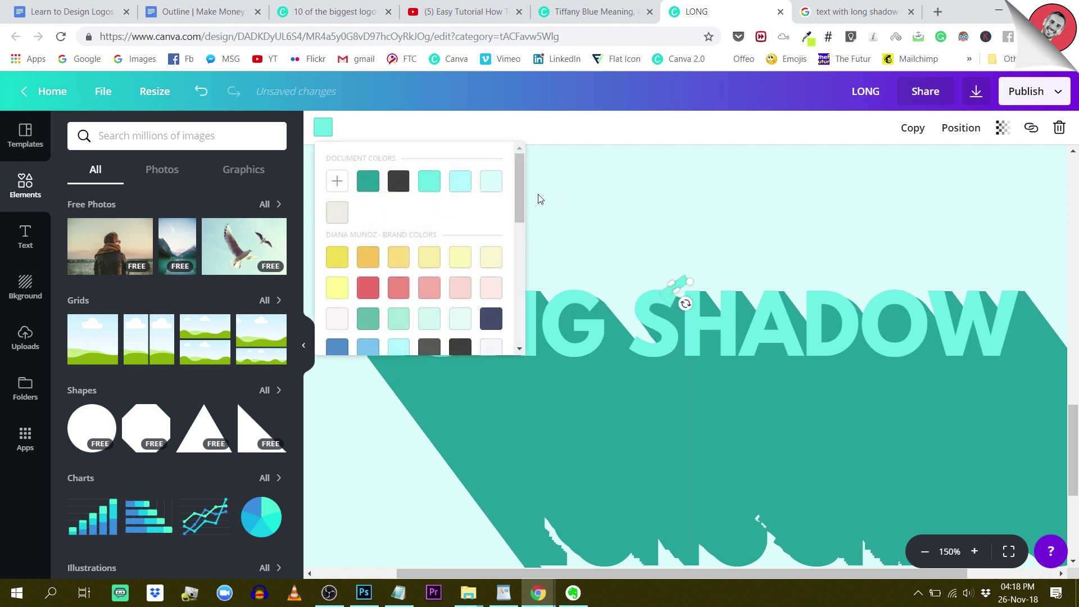
click(399, 287)
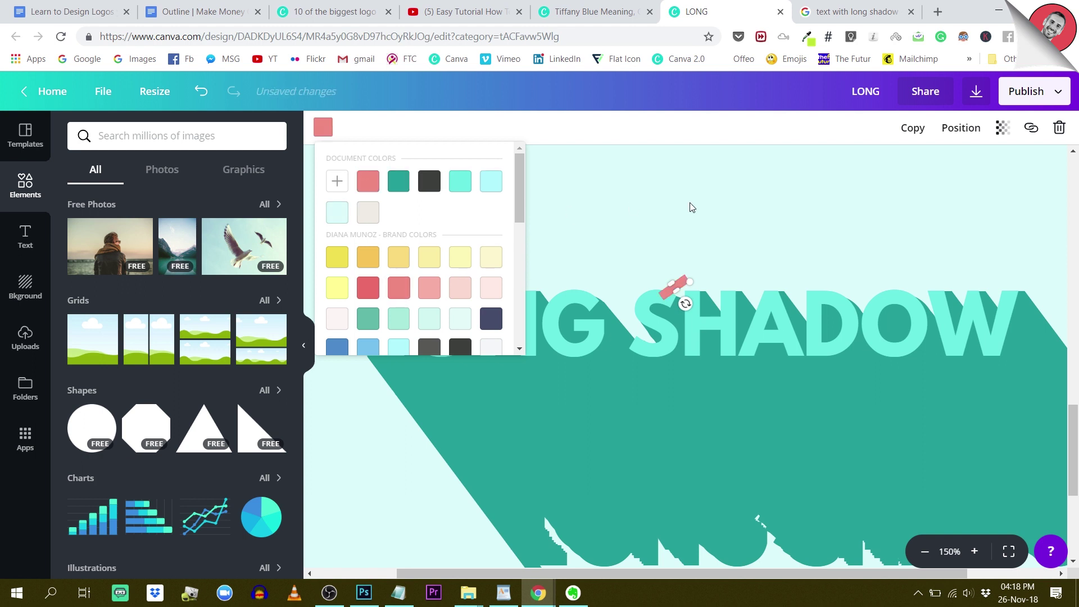
click(722, 230)
drag(674, 285, 628, 254)
- Shrink the coral rectangle to a tiny piece and rotate it to a diagonal angle
click(974, 552)
click(975, 551)
click(975, 552)
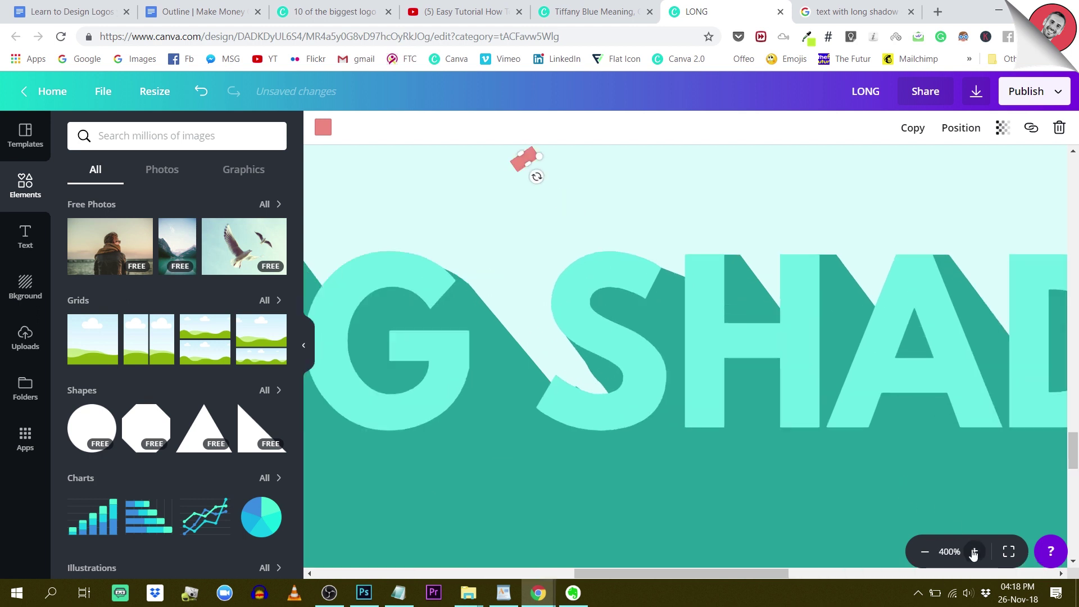
click(974, 551)
scroll(450, 202, up, 3)
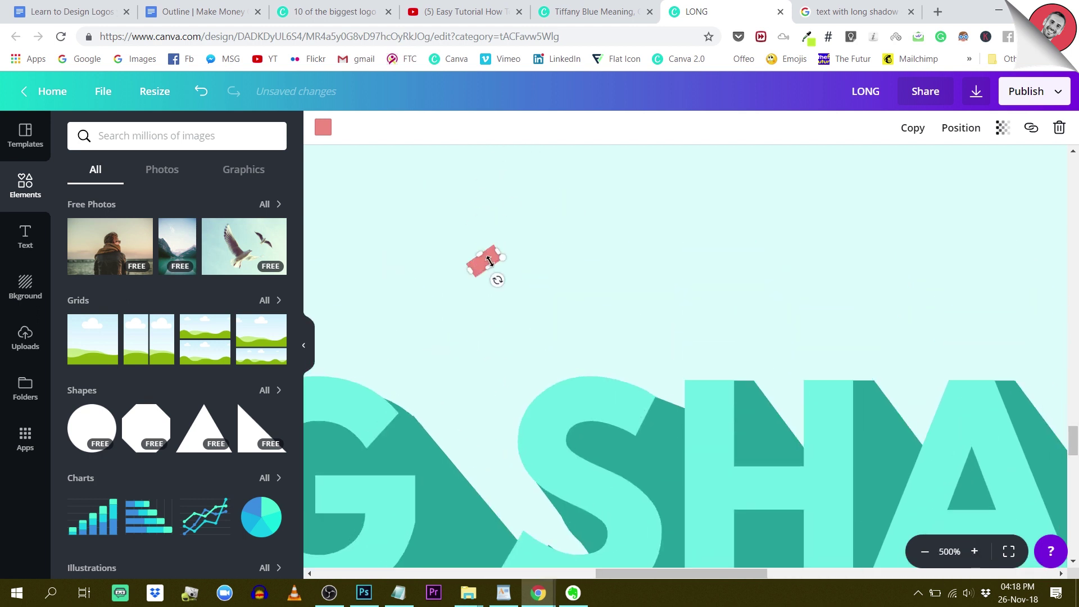
drag(489, 260, 475, 259)
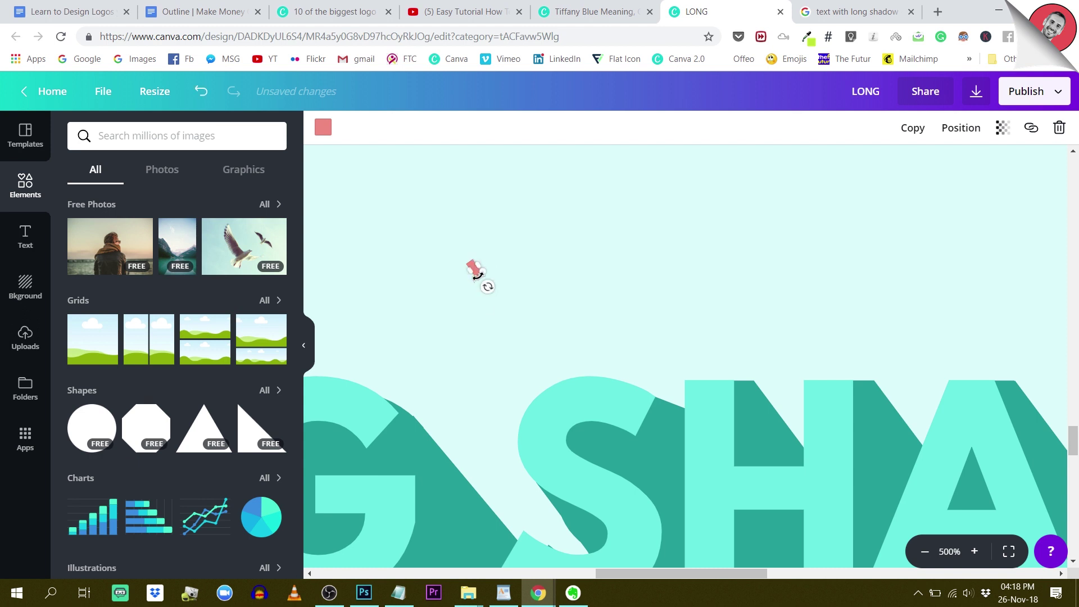
drag(482, 301, 439, 318)
drag(472, 273, 476, 268)
- Nudge the tiny coral piece down and across onto the jagged shadow bits at the lower curve of the S
key(Down)
key(Down)
key(Down)
key(Down)
key(Down)
key(Down)
key(Down)
key(Down)
key(Down)
key(Down)
key(Down)
key(Down)
key(Down)
key(Down)
key(Down)
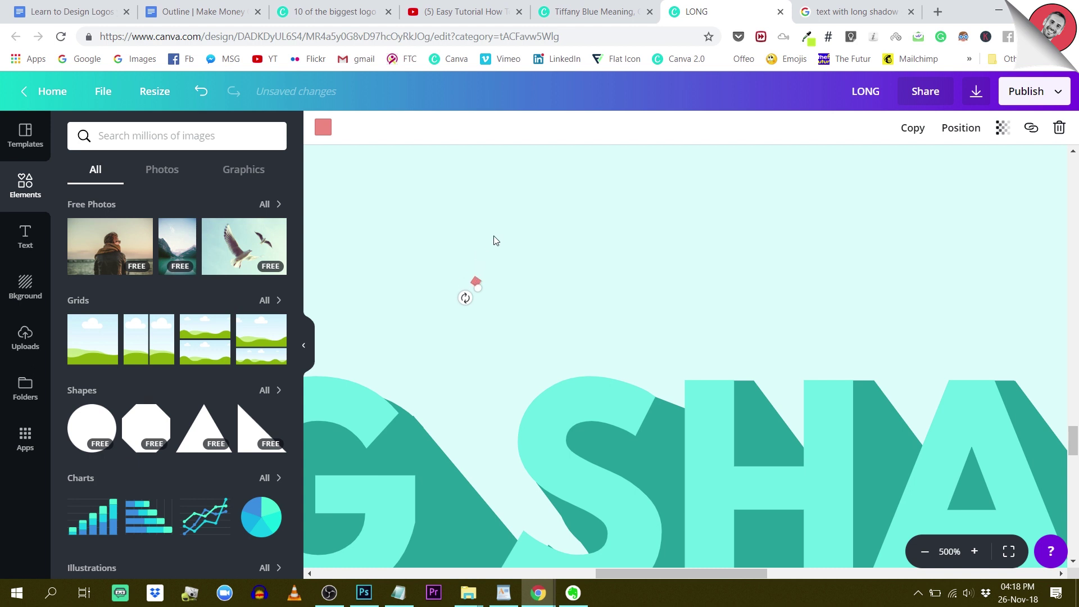
key(Down)
key(Down)
key(Down)
key(Down)
key(Down)
key(Down)
key(Down)
key(Down)
key(Down)
key(Down)
key(Down)
key(Down)
key(Down)
key(Down)
key(Down)
key(Down)
key(Down)
key(Down)
key(Down)
key(Down)
key(Down)
key(Down)
key(Down)
key(Down)
key(Down)
key(Down)
key(Down)
key(Down)
key(Down)
key(Down)
key(Down)
key(Down)
key(Down)
key(Down)
key(Down)
key(Down)
key(Down)
key(Right)
key(Right)
key(Right)
key(Right)
key(Right)
key(Right)
key(Right)
key(Right)
key(Right)
key(Right)
key(Down)
key(Down)
key(Down)
key(Down)
key(Down)
key(Down)
key(Down)
key(Down)
key(Down)
key(Down)
key(Down)
key(Down)
key(Down)
key(Down)
key(Down)
key(Down)
key(Down)
key(Down)
key(Down)
key(Down)
key(Right)
key(Right)
key(Right)
key(Right)
key(Right)
key(Right)
key(Right)
key(Right)
key(Right)
key(Right)
key(Down)
key(Down)
key(Down)
key(Down)
key(Down)
key(Right)
key(Right)
key(Right)
key(Right)
key(Right)
key(Right)
key(Right)
key(Right)
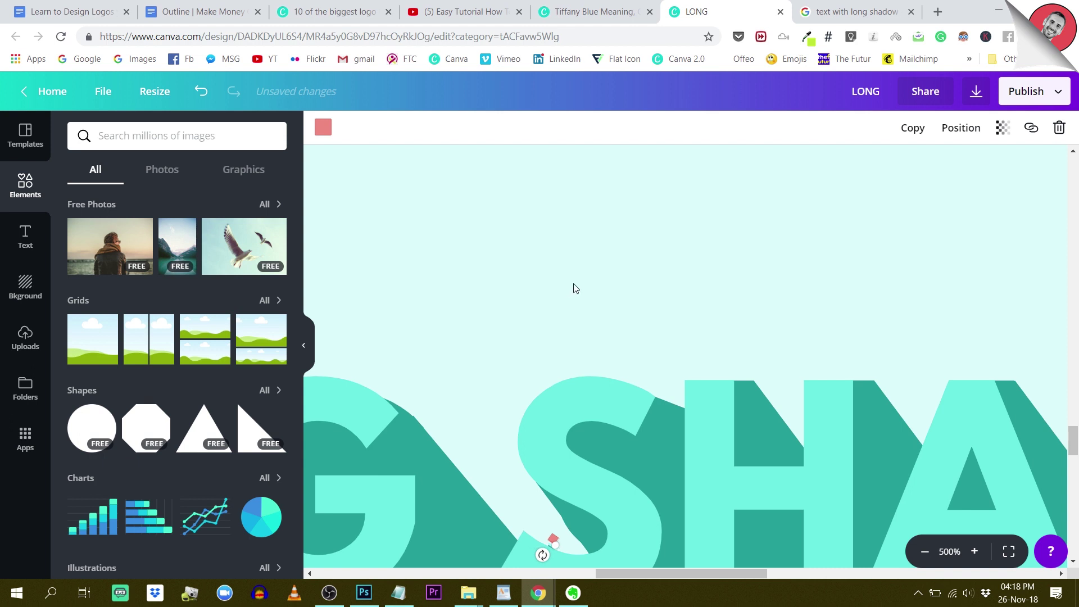
scroll(574, 285, down, 4)
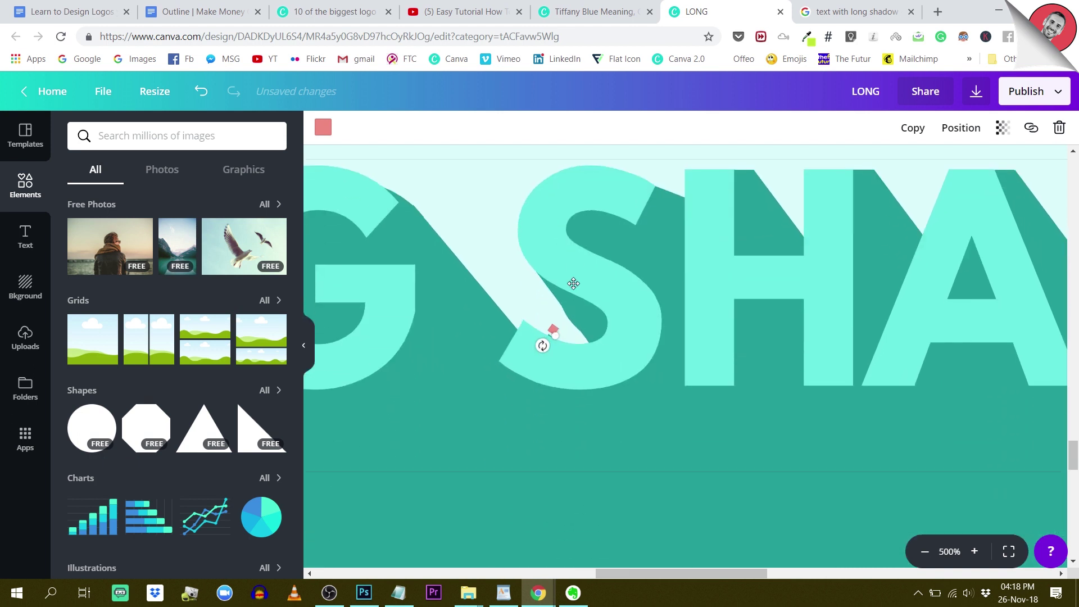
key(Left)
- Rotate the tiny coral piece slightly to follow the lower curve of the S
click(451, 194)
scroll(451, 194, left, 10)
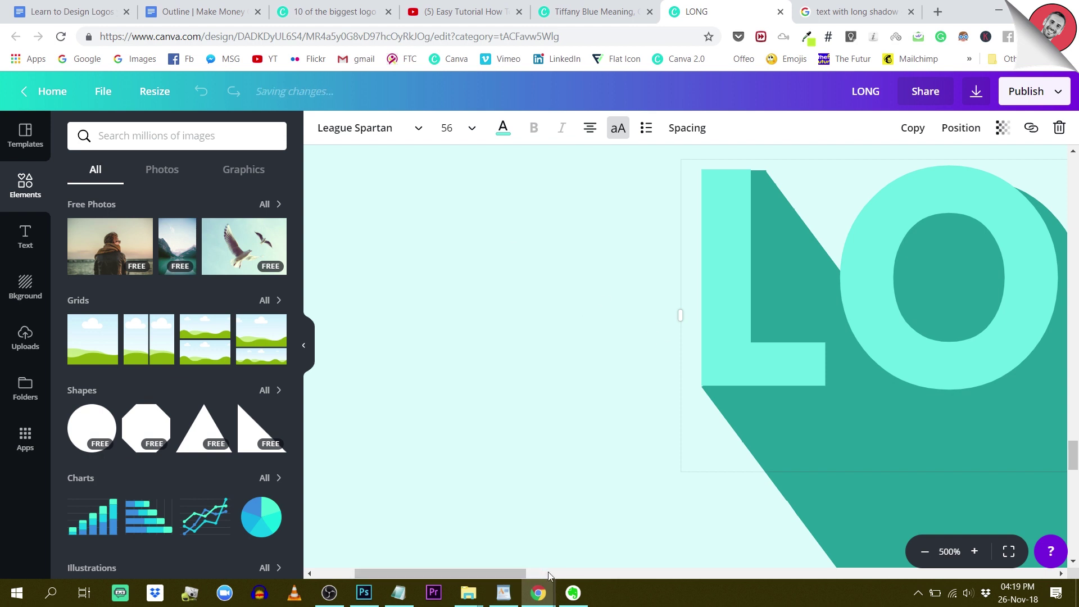
click(606, 578)
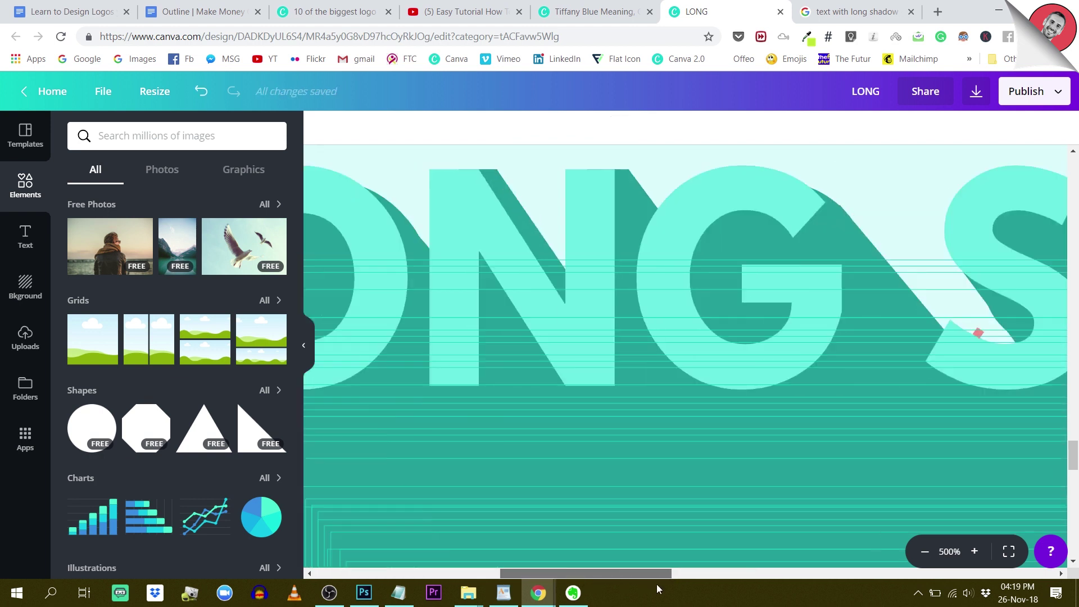
click(888, 336)
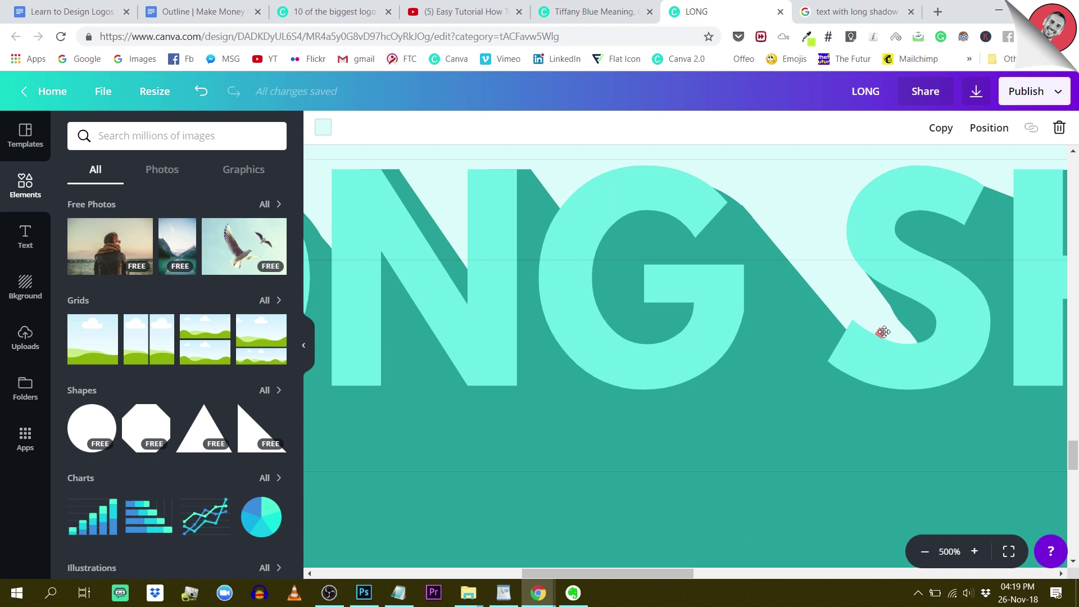
click(883, 332)
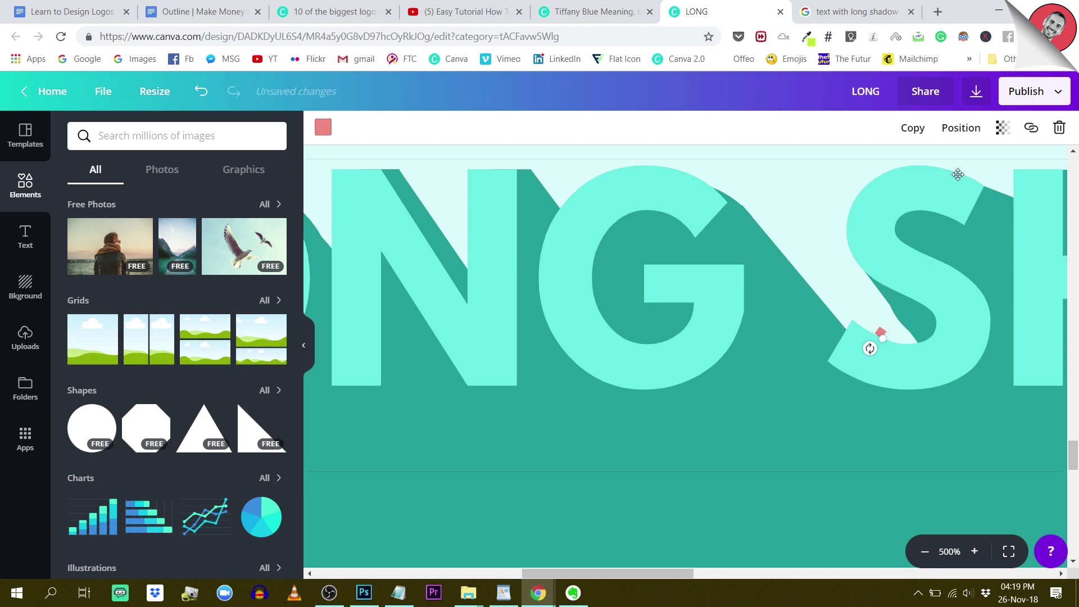
drag(868, 350, 864, 369)
- Recolor the tiny coral piece at the S with the pale aqua background color
click(323, 128)
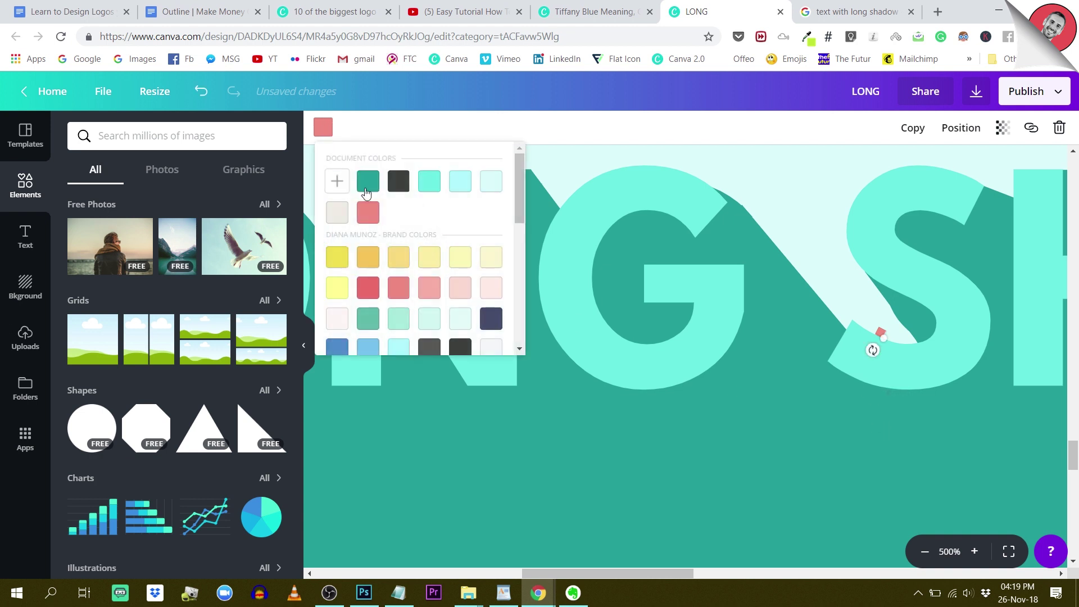
click(479, 182)
click(814, 234)
scroll(651, 312, left, 10)
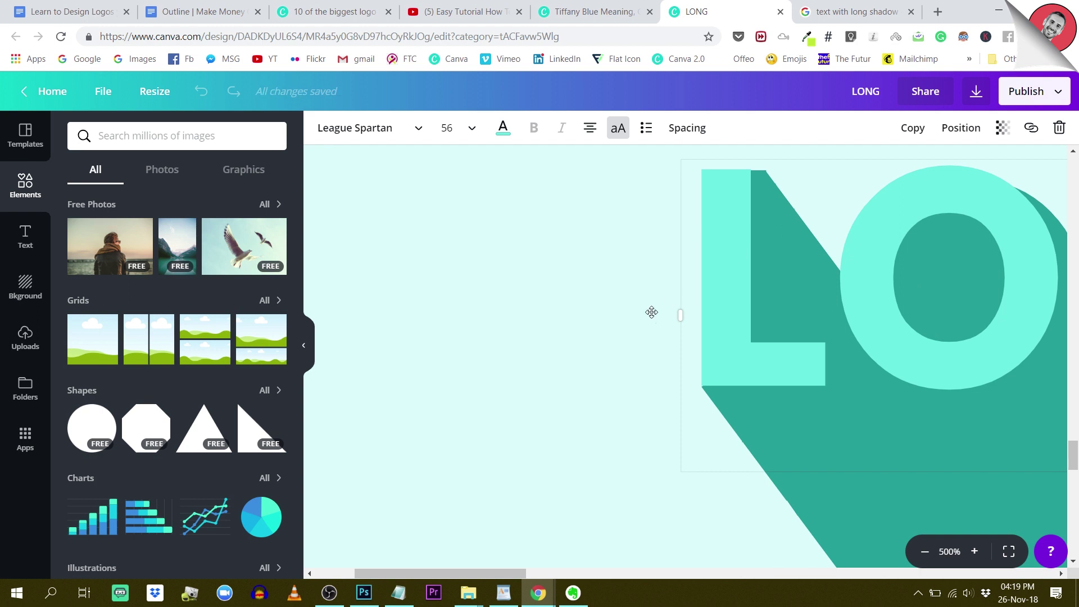
drag(494, 572, 638, 583)
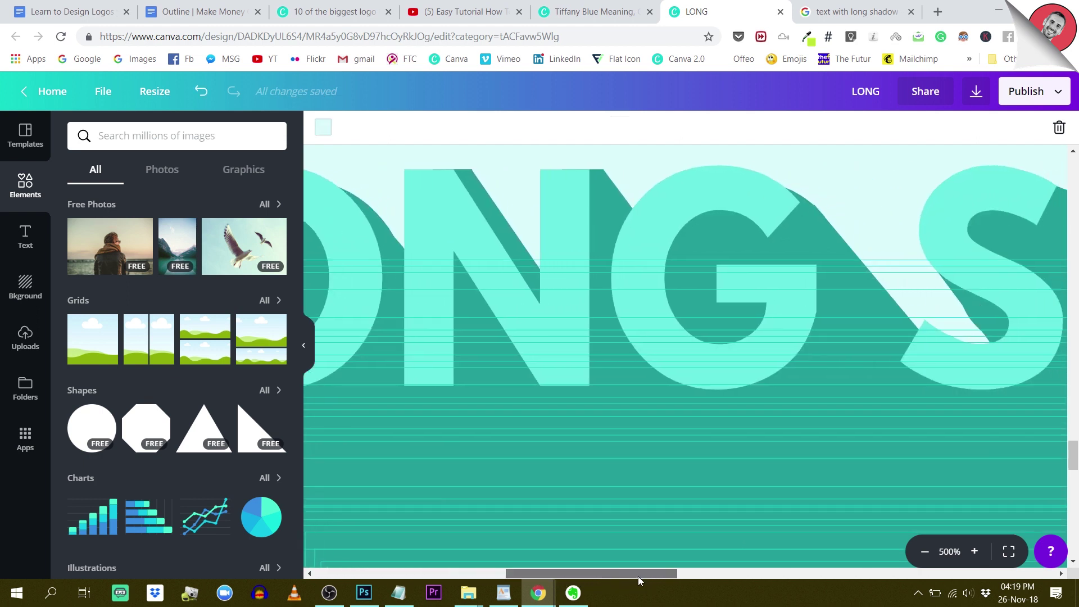
click(916, 285)
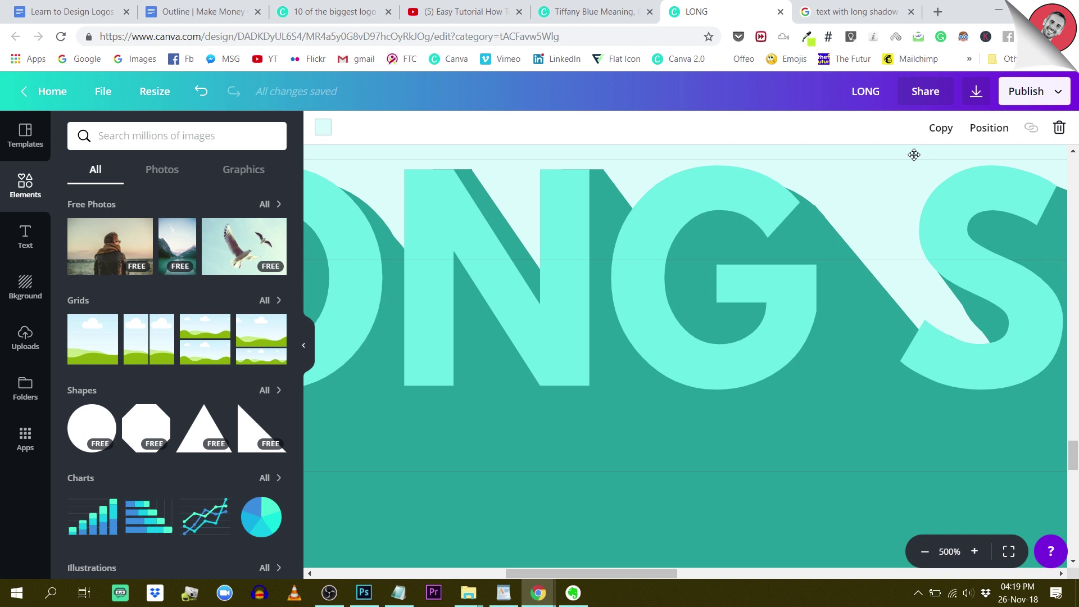
- Delete the leftover green diagonal strips above the LONG SHADOW text
click(923, 552)
click(925, 553)
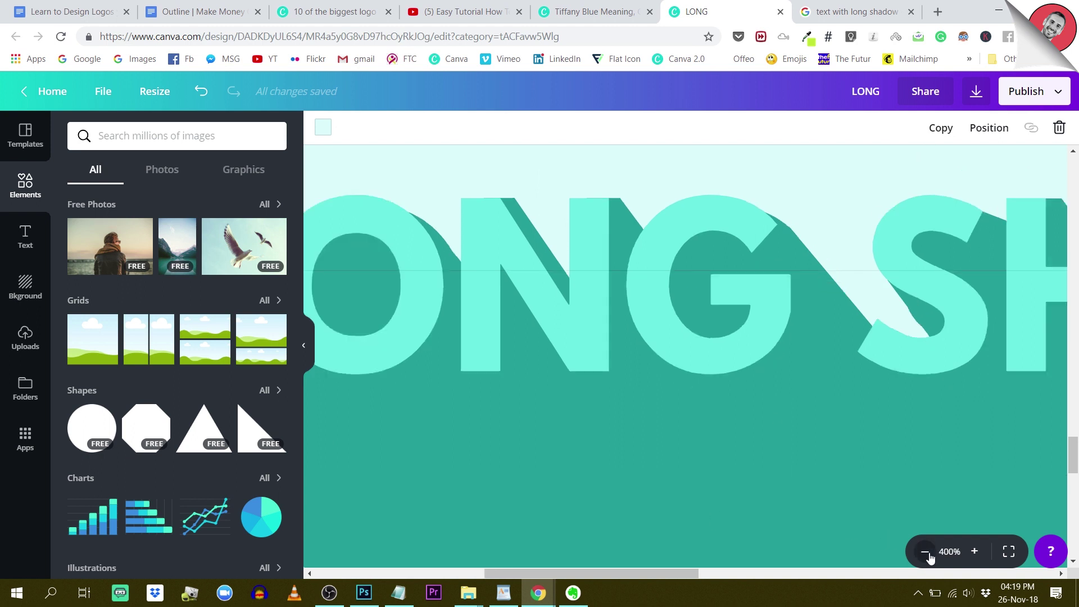
click(927, 555)
click(927, 554)
click(927, 554)
click(927, 554)
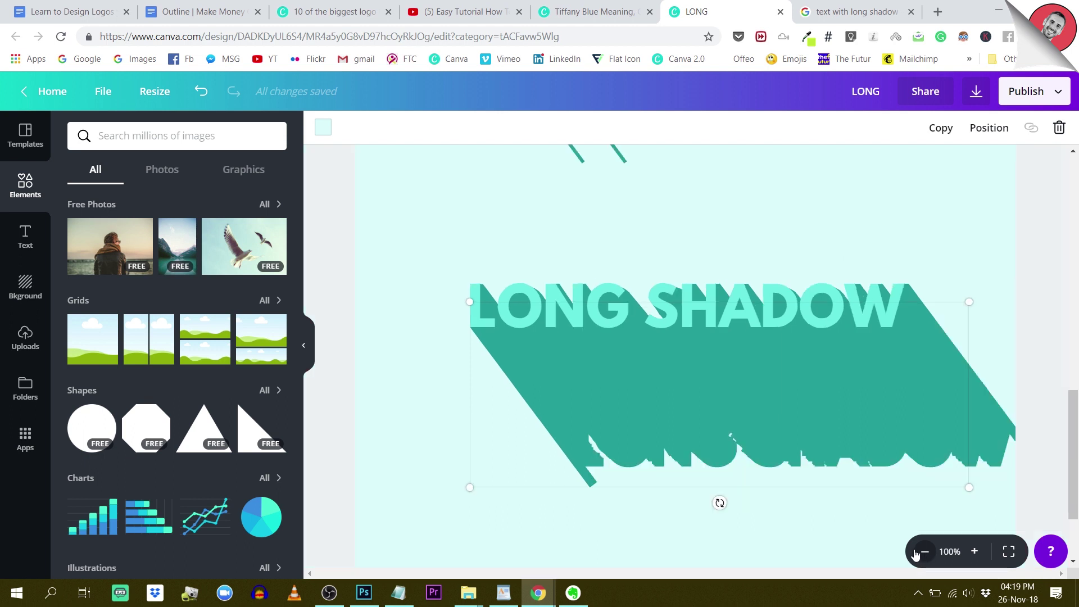
scroll(792, 367, up, 3)
drag(448, 207, 660, 356)
key(Delete)
- Select all pieces of the LONG SHADOW artwork together and enlarge them to about 979 by 362
scroll(467, 347, down, 3)
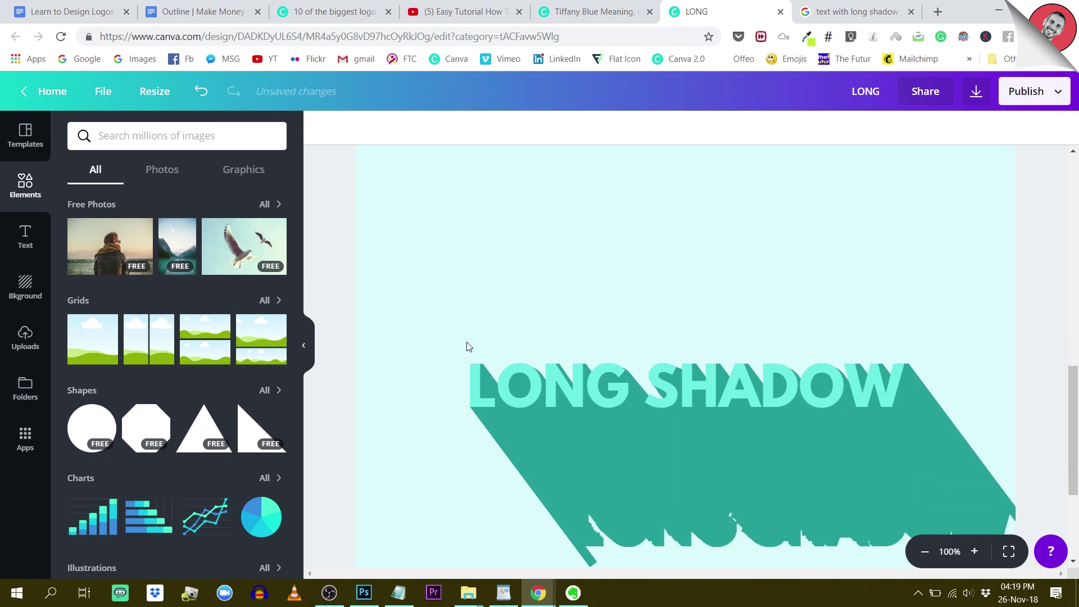
drag(413, 251, 1052, 556)
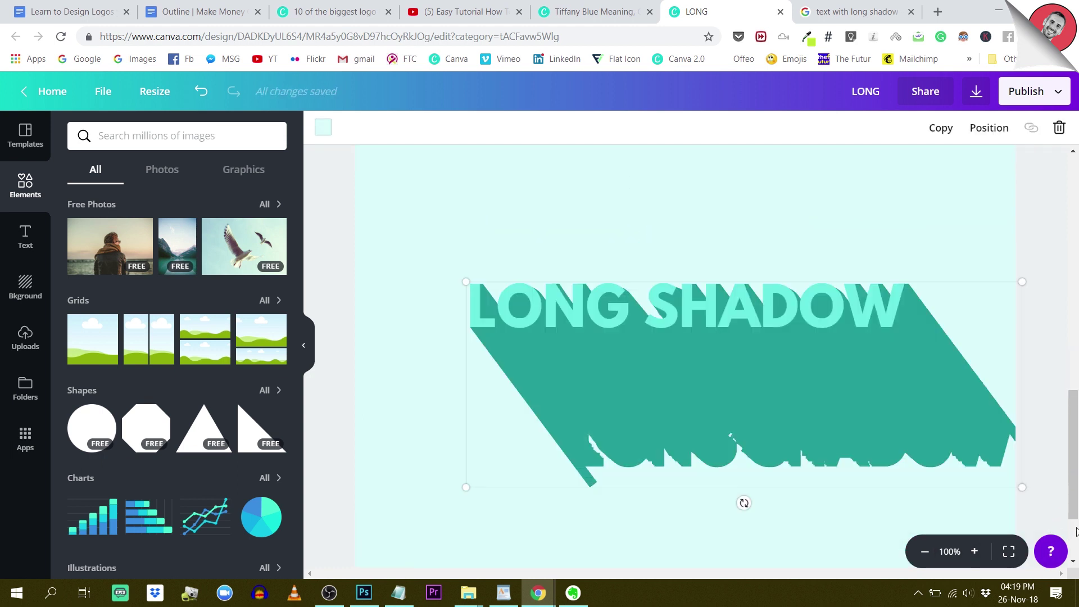
scroll(950, 480, down, 1)
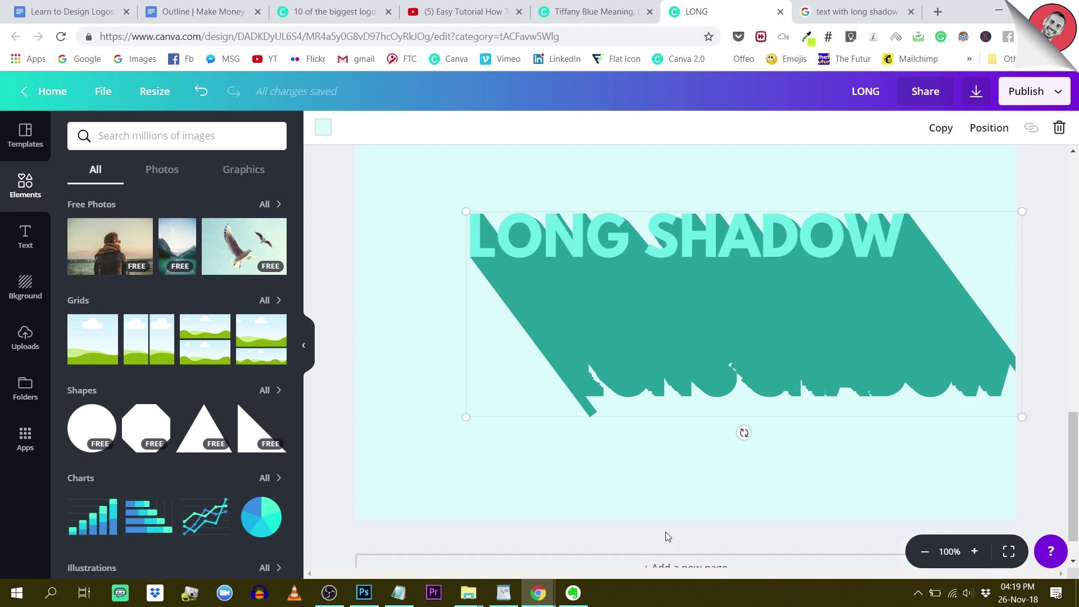
drag(519, 241, 554, 331)
drag(498, 301, 380, 232)
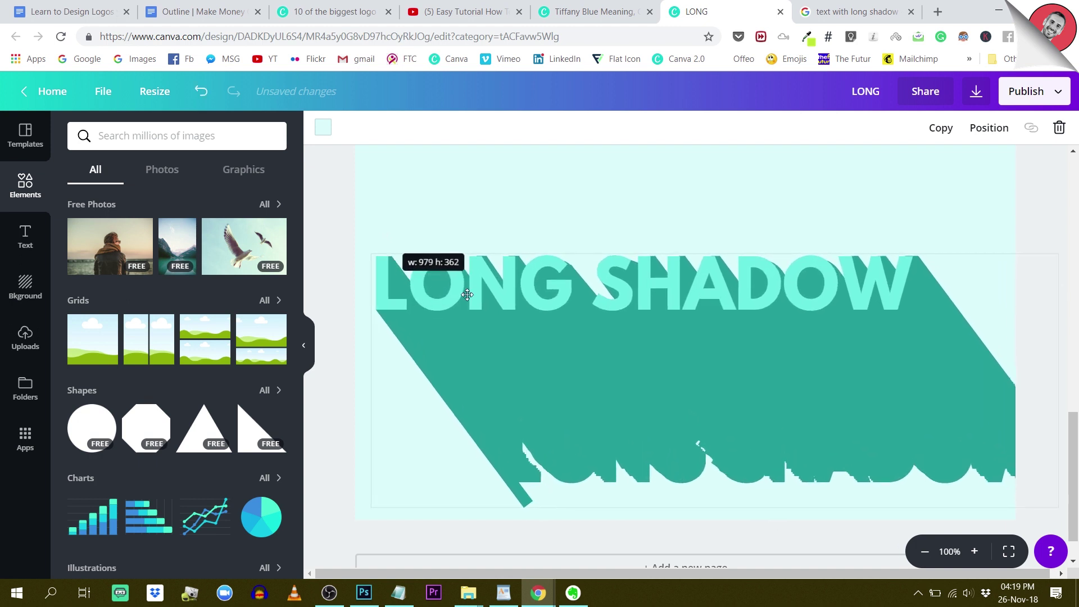
- Reposition the enlarged artwork so the text sits centrally across the page and the shadow runs off the page's right edge
drag(503, 324, 534, 321)
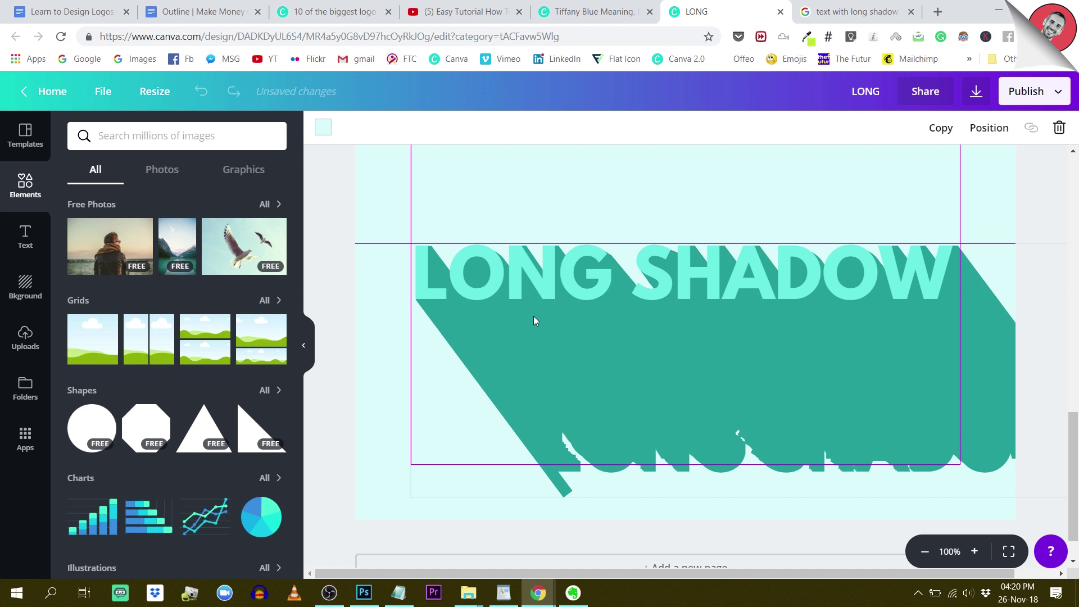
drag(534, 316, 539, 407)
click(926, 552)
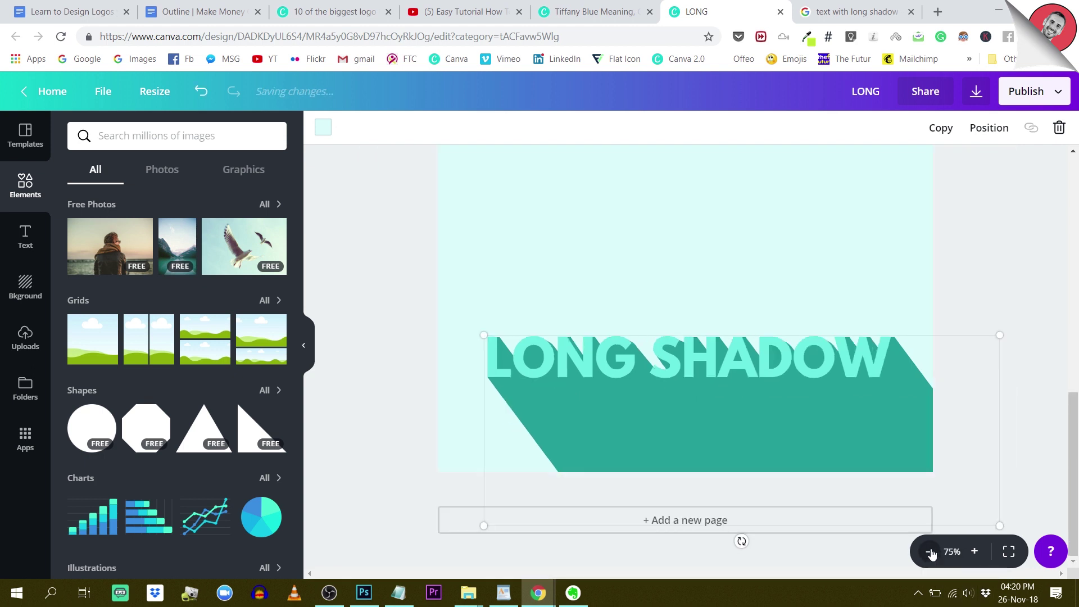
click(930, 552)
drag(549, 379, 508, 349)
drag(626, 357, 622, 385)
drag(528, 363, 618, 396)
drag(657, 426, 645, 382)
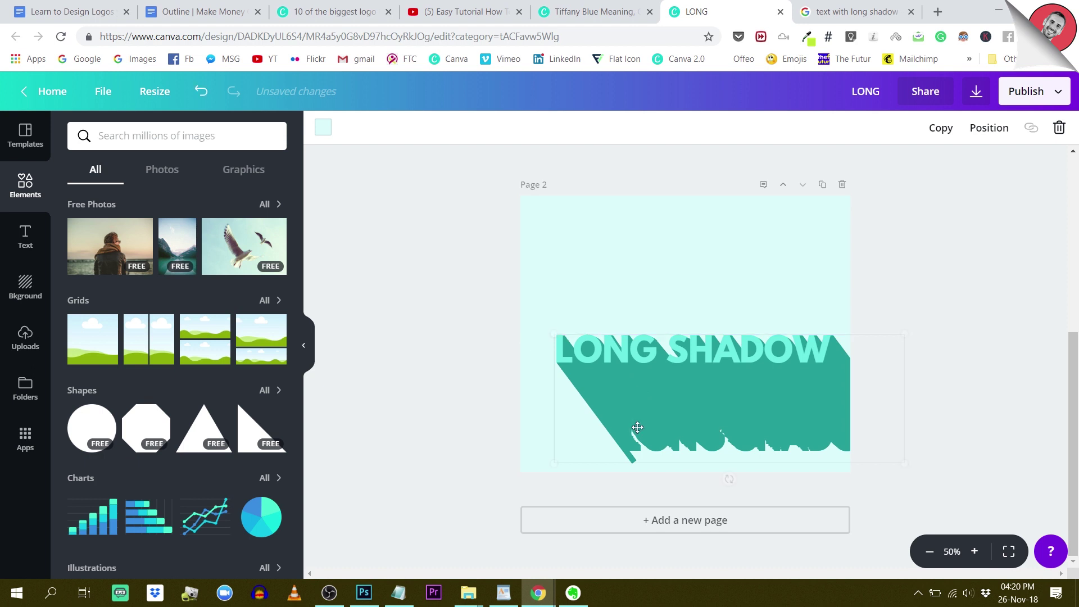
drag(723, 355, 708, 332)
click(965, 272)
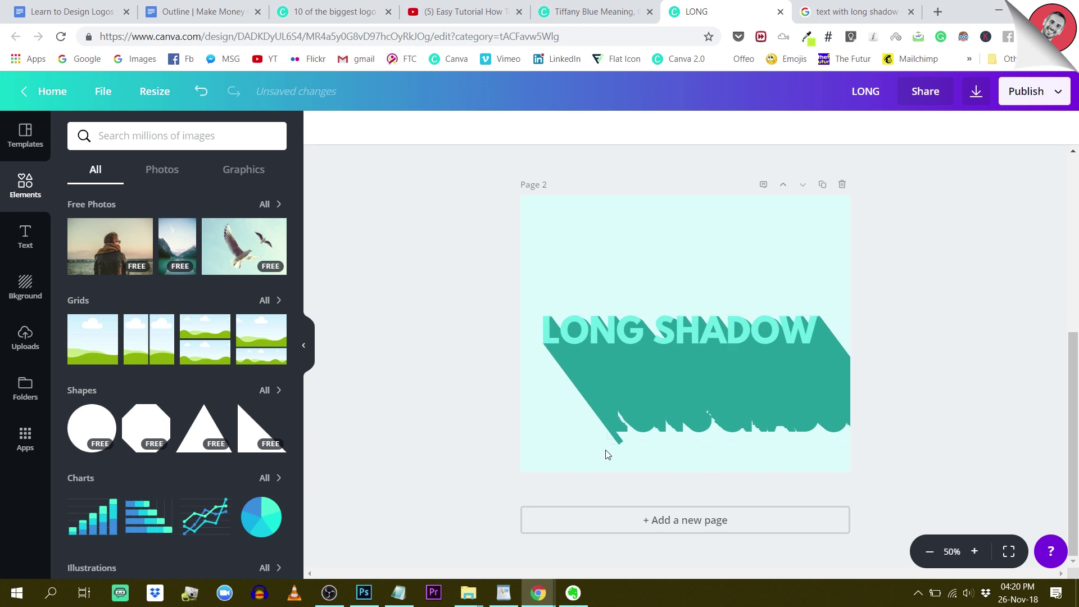
- Lengthen the diagonal green strip along the shadow's left edge until it extends past the page's bottom edge
click(613, 434)
click(494, 432)
click(561, 366)
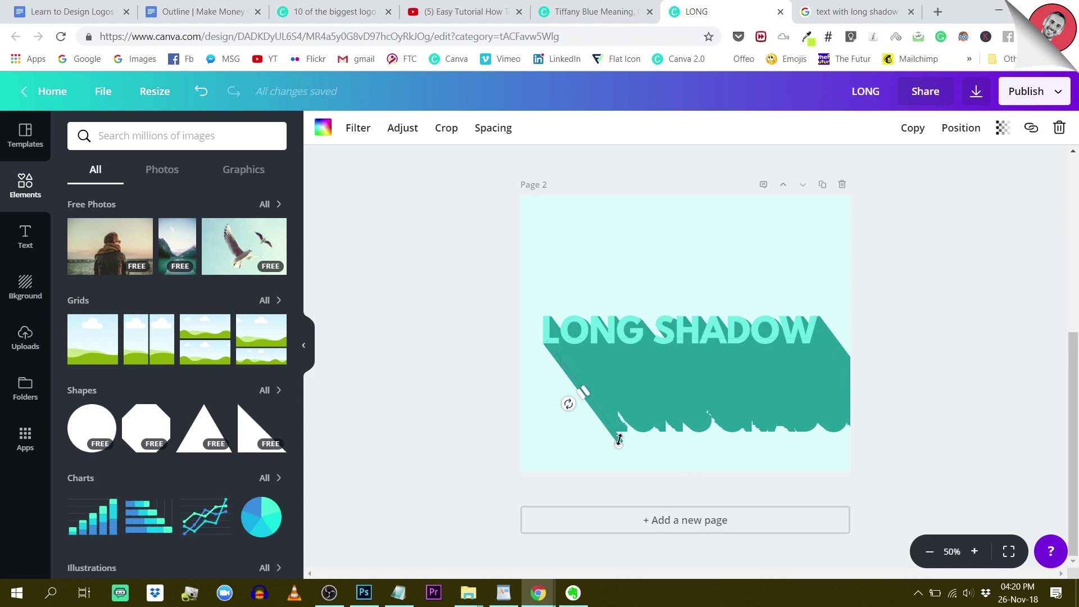
drag(619, 444, 649, 484)
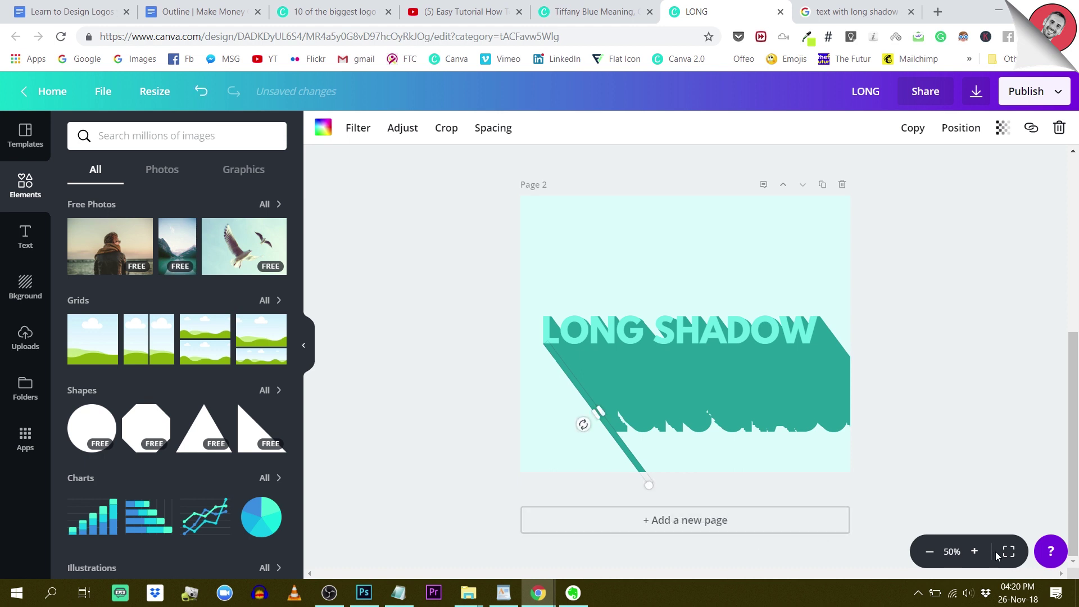
click(992, 429)
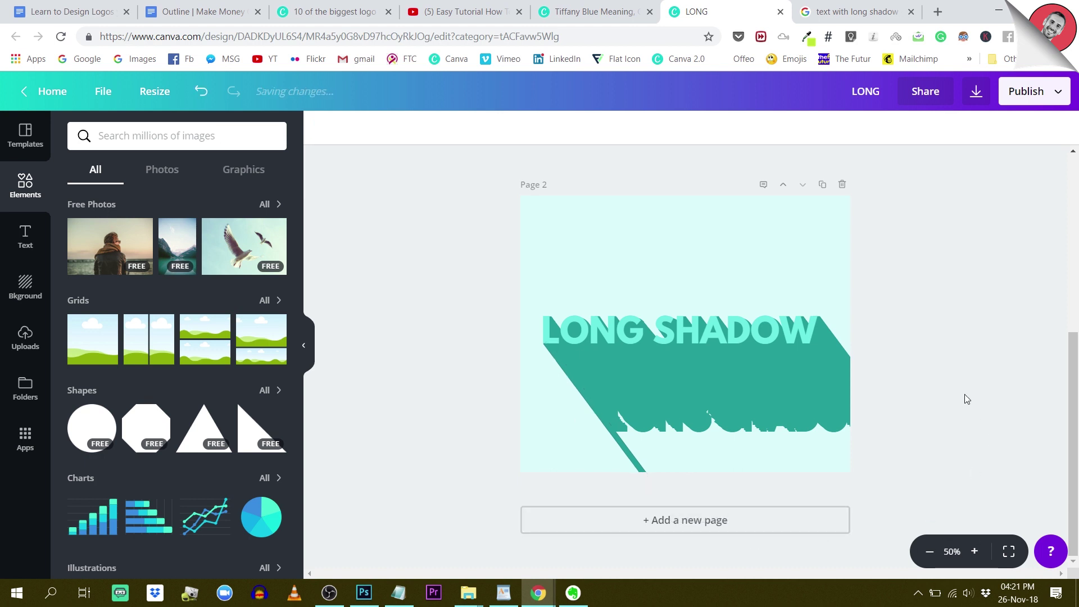
- Nudge the small pale aqua piece below the L slightly left, away from the shadow's diagonal edge
click(972, 551)
click(972, 551)
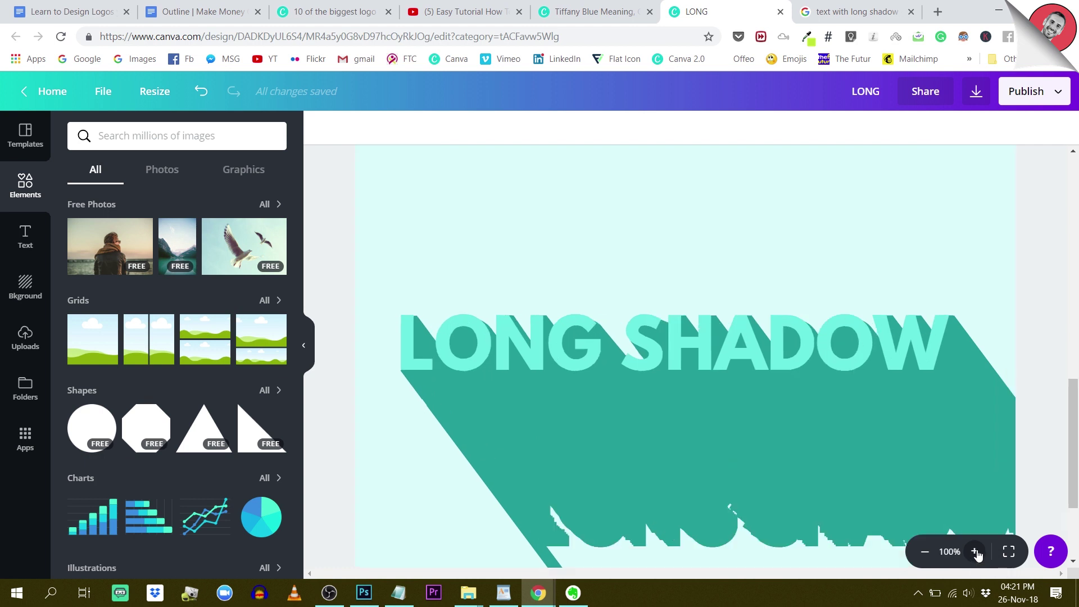
scroll(949, 523, down, 2)
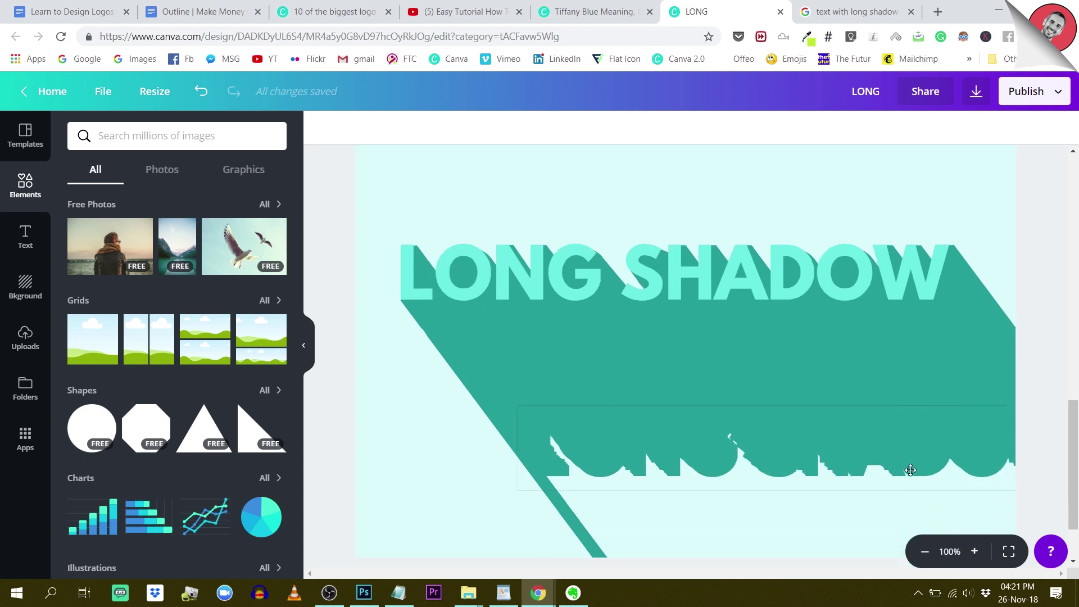
click(415, 338)
key(Left)
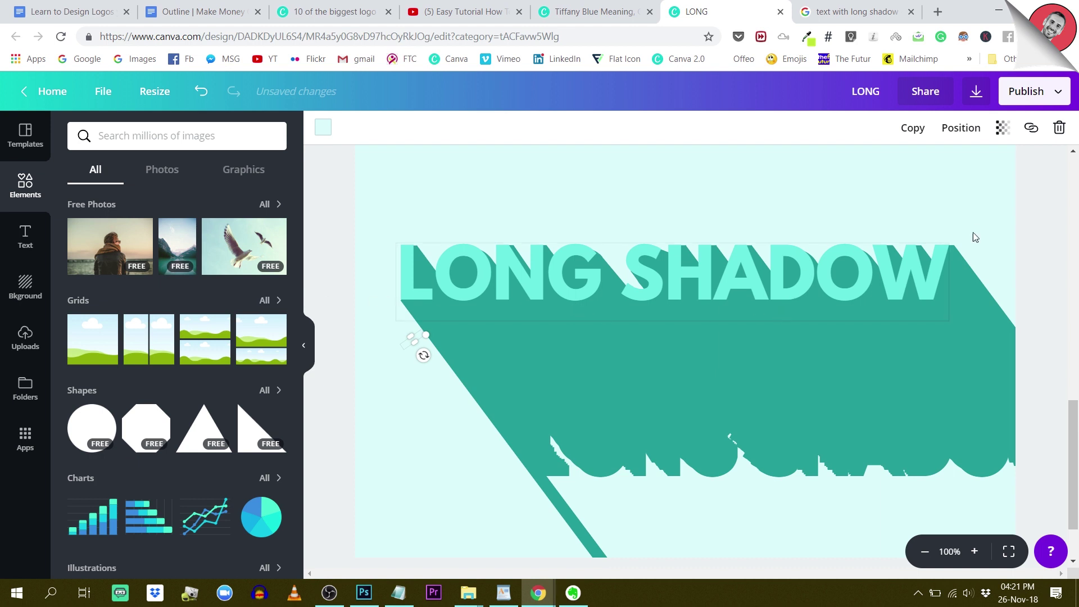
click(1021, 221)
scroll(992, 222, down, 2)
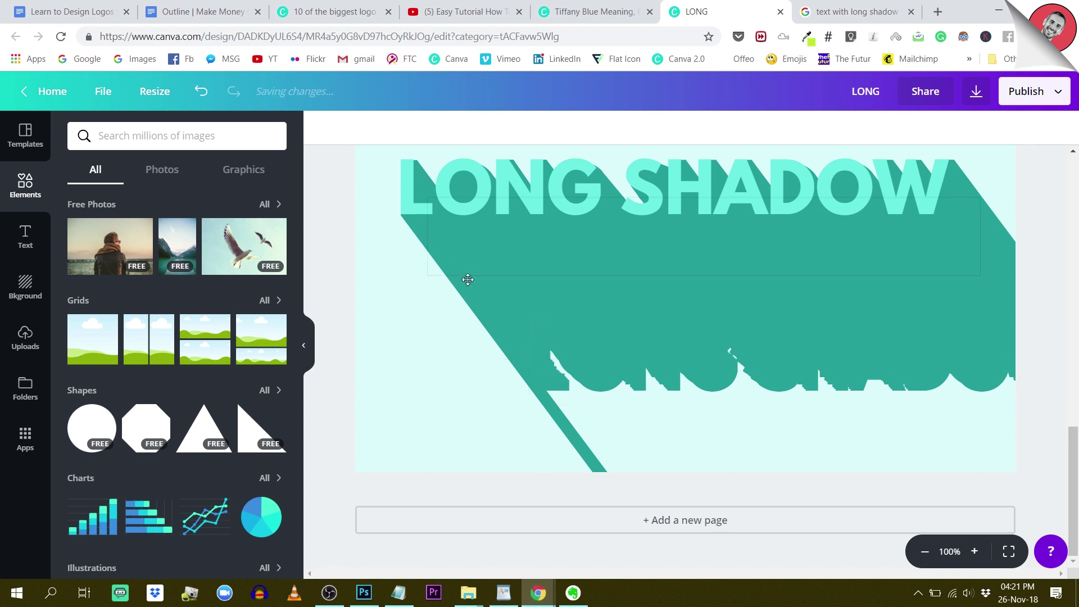
- Add a rectangle and stretch it over the jagged lower shadow, from the diagonal strip's end to beyond the page's right edge
click(924, 551)
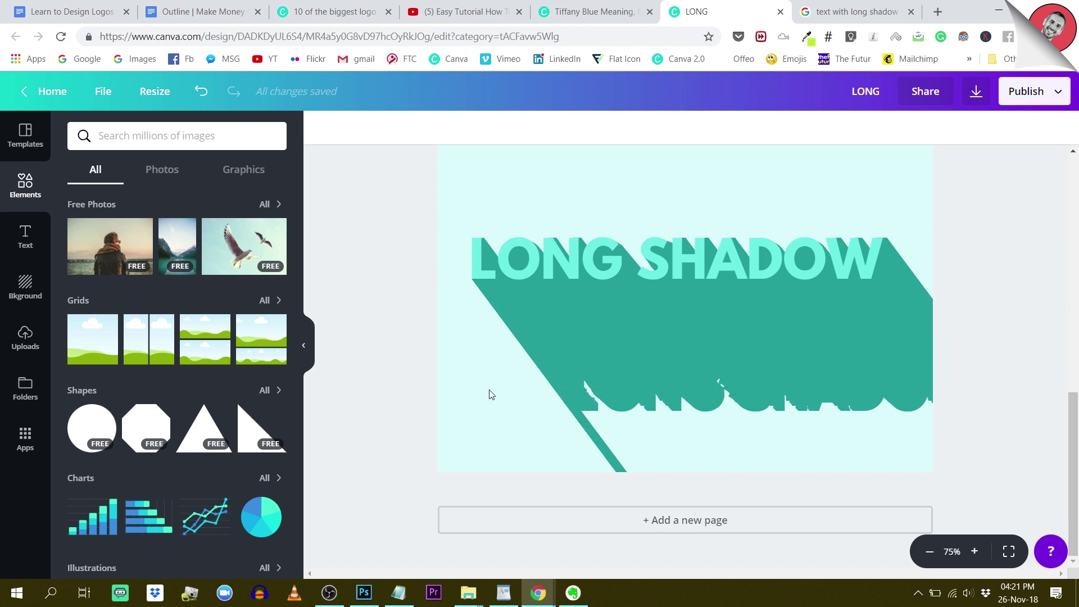
key(r)
scroll(679, 243, up, 3)
drag(692, 241, 695, 487)
scroll(697, 407, down, 2)
drag(696, 407, 793, 372)
drag(816, 413, 833, 473)
drag(797, 385, 811, 391)
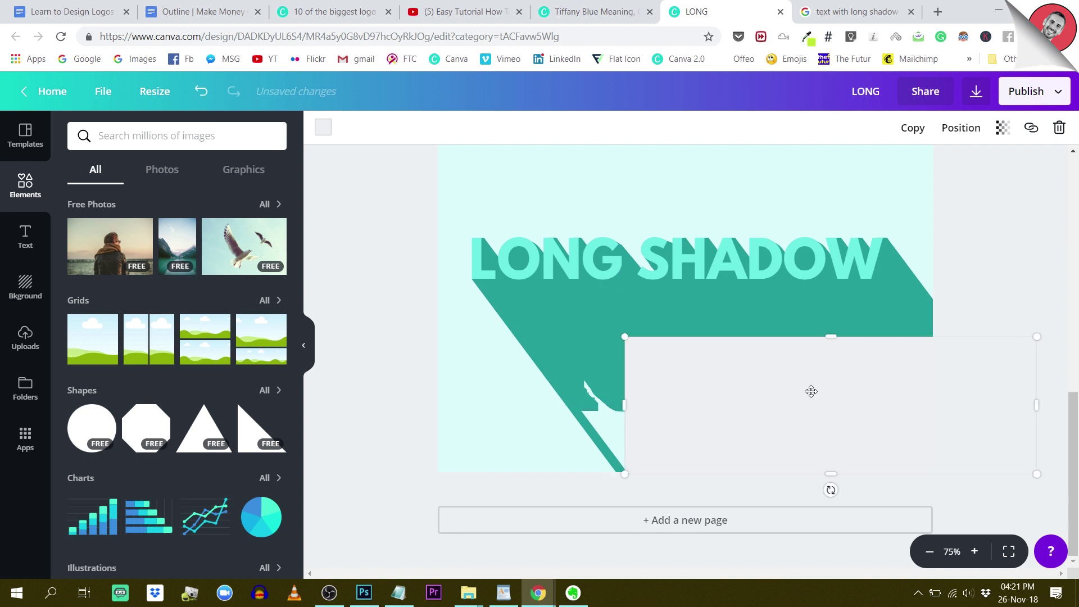
- Recolor the large rectangle with the shadow's dark green from the document colors
click(323, 127)
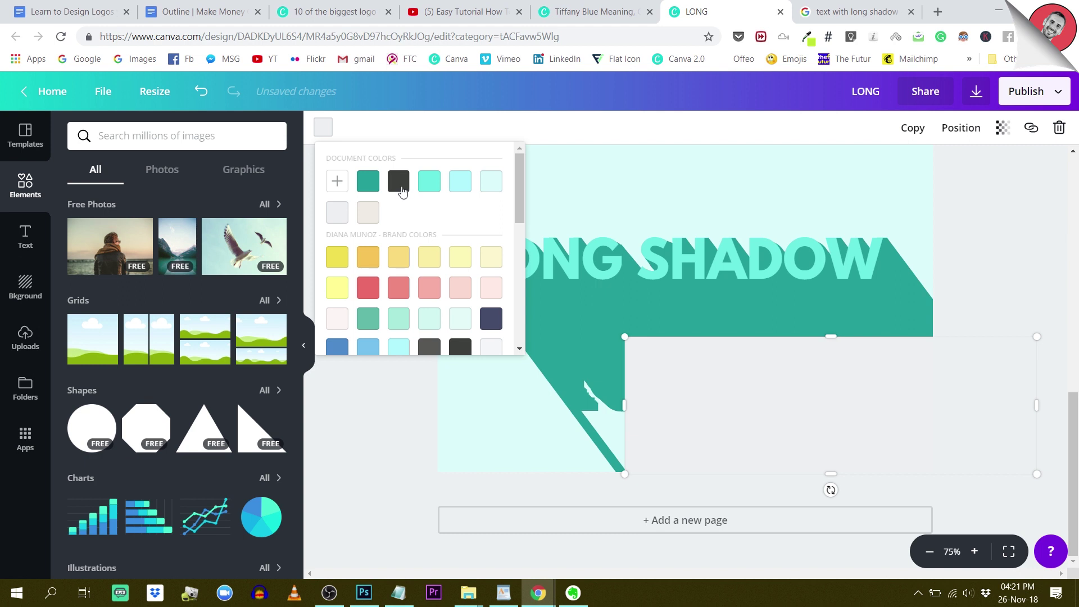
click(368, 181)
key(Escape)
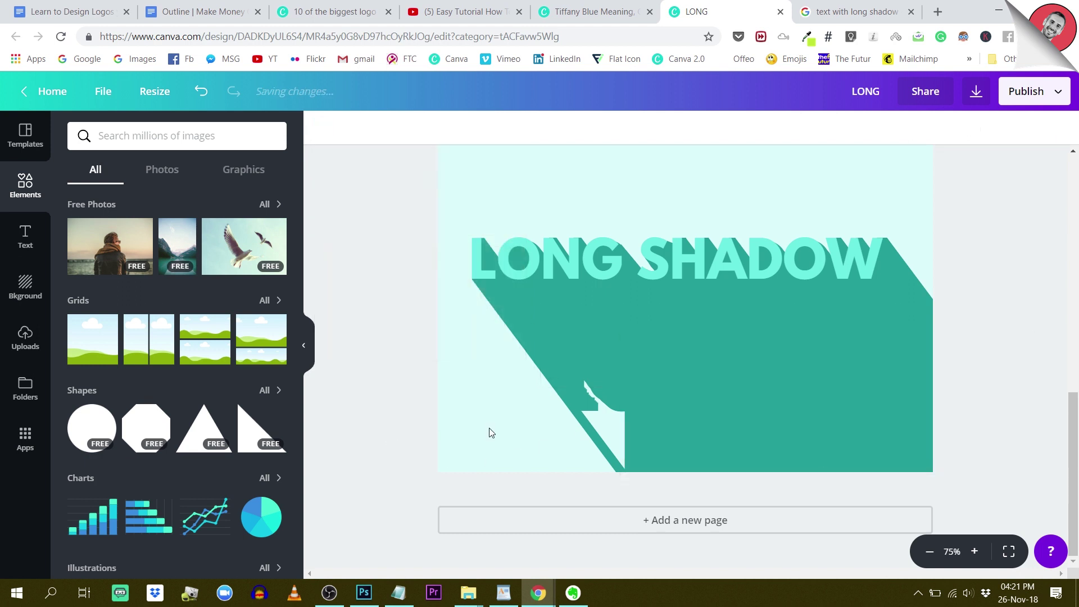
- Duplicate the green rectangle, narrow the copy into an upright strip and rotate it parallel to the shadow's diagonal edge
click(912, 128)
drag(644, 425, 463, 373)
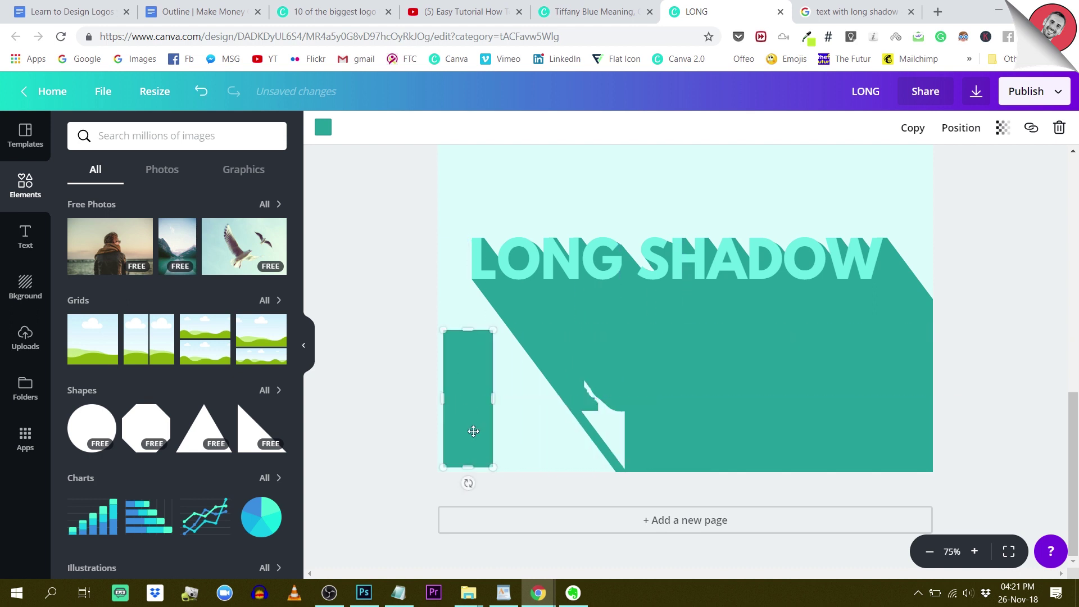
drag(468, 484, 522, 494)
- Move the rotated green strip over the remaining gap beside the large rectangle and nudge it left to meet the diagonal edge
drag(501, 444, 611, 415)
click(659, 472)
key(Left)
key(Left)
key(Left)
key(Left)
key(Left)
key(Left)
key(Left)
key(Left)
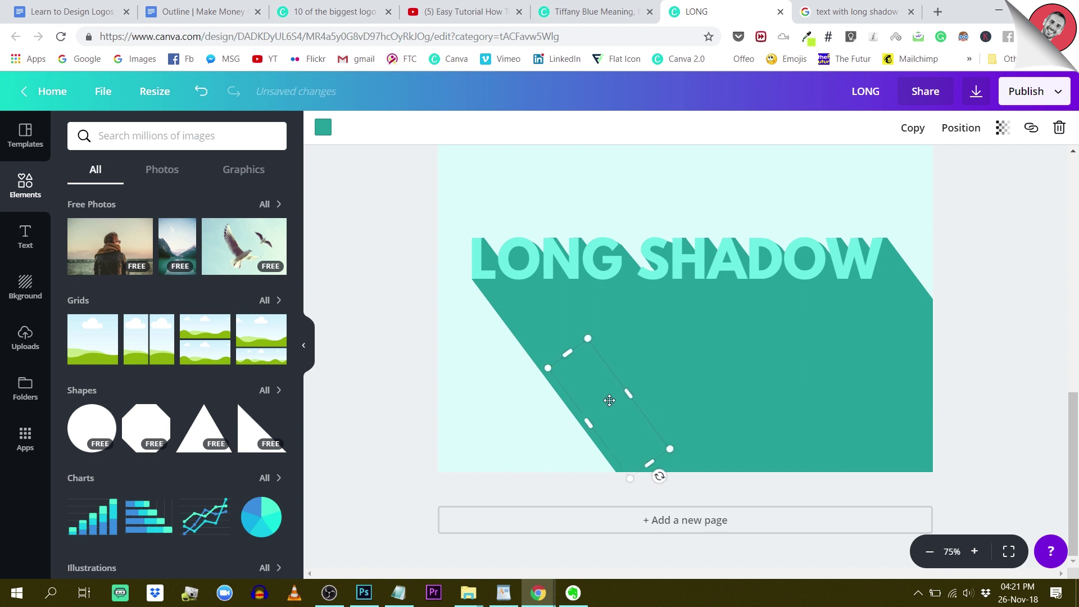
click(404, 367)
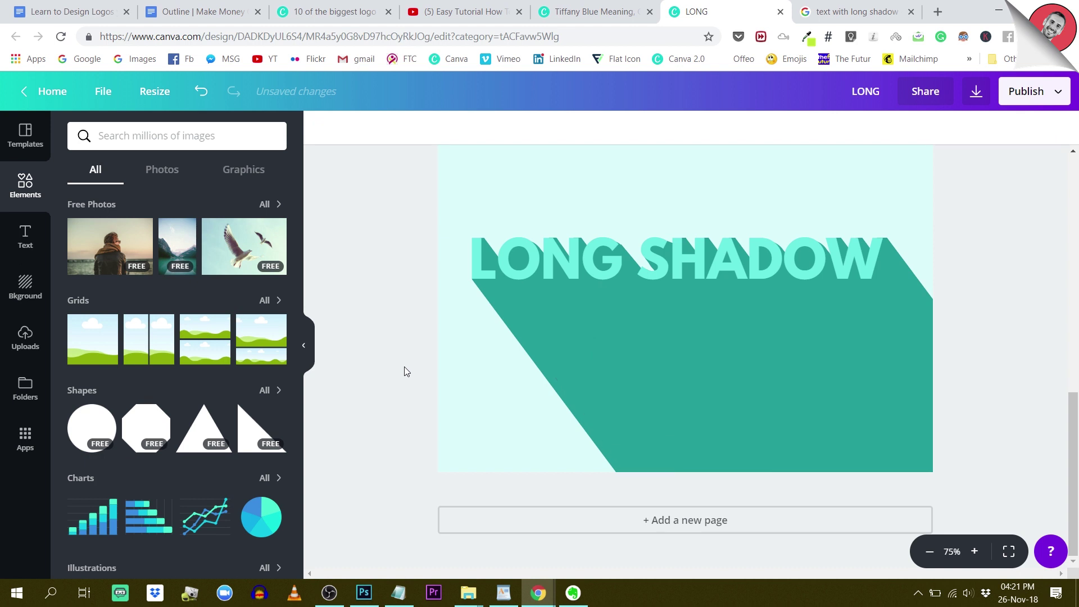
click(929, 553)
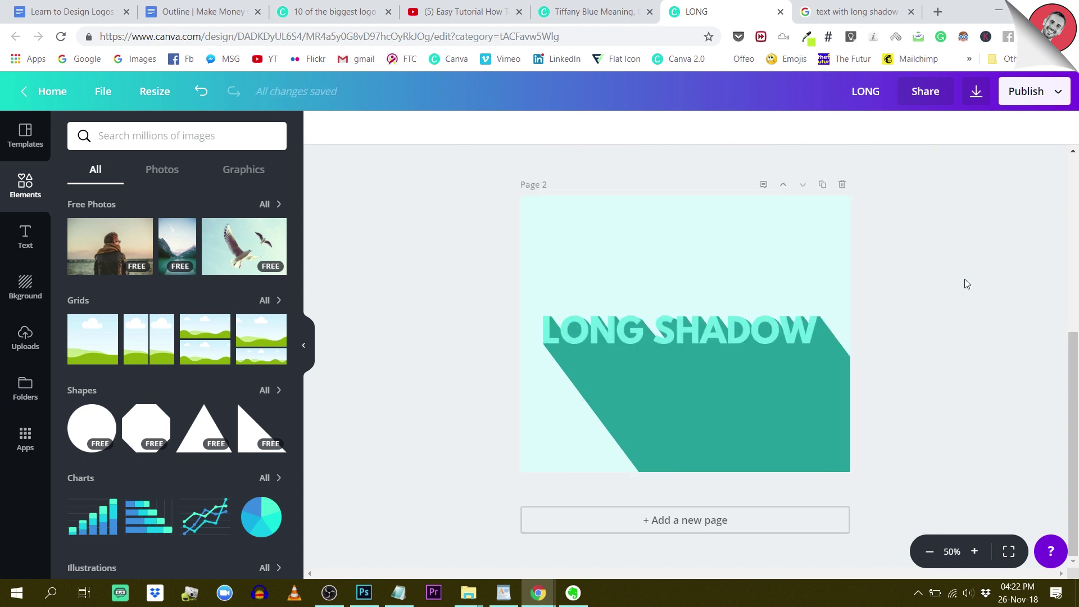